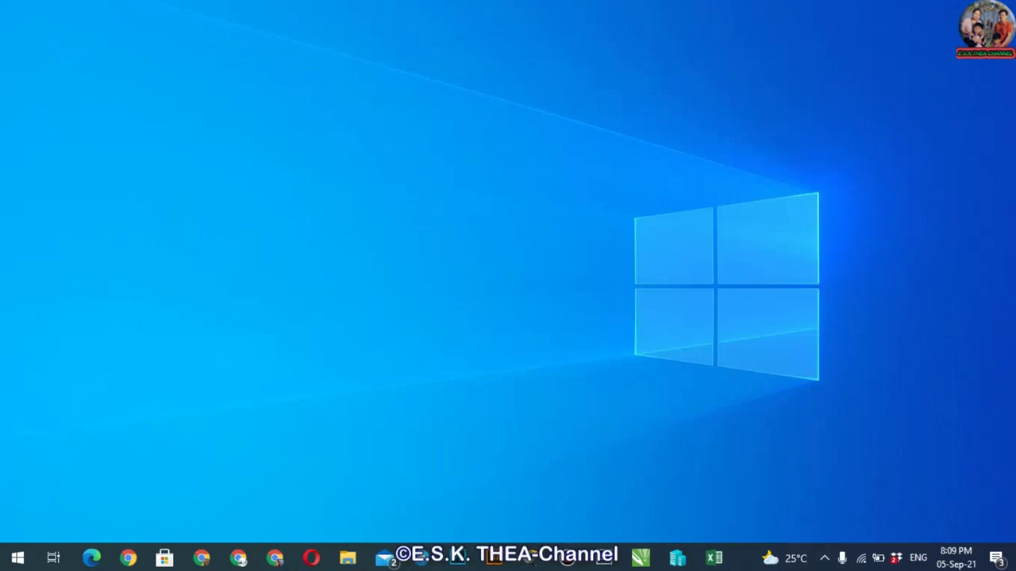
- In Edge, open Course Details for ITE-P15-morning from the I'm Teaching list and view its roster
left_click(92, 558)
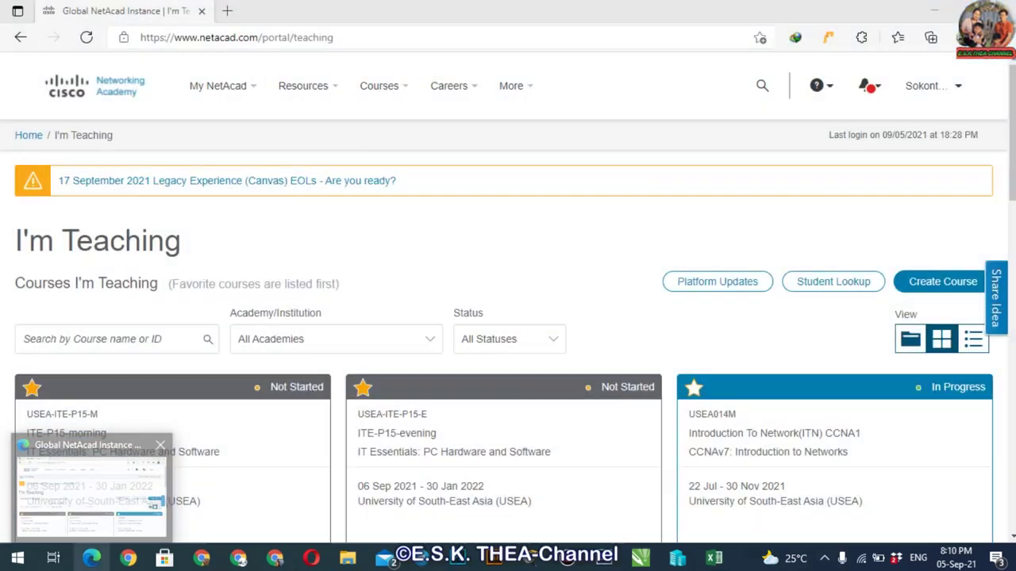
scroll(508, 318, "down", 1)
scroll(508, 318, "down", 3)
scroll(508, 318, "up", 3)
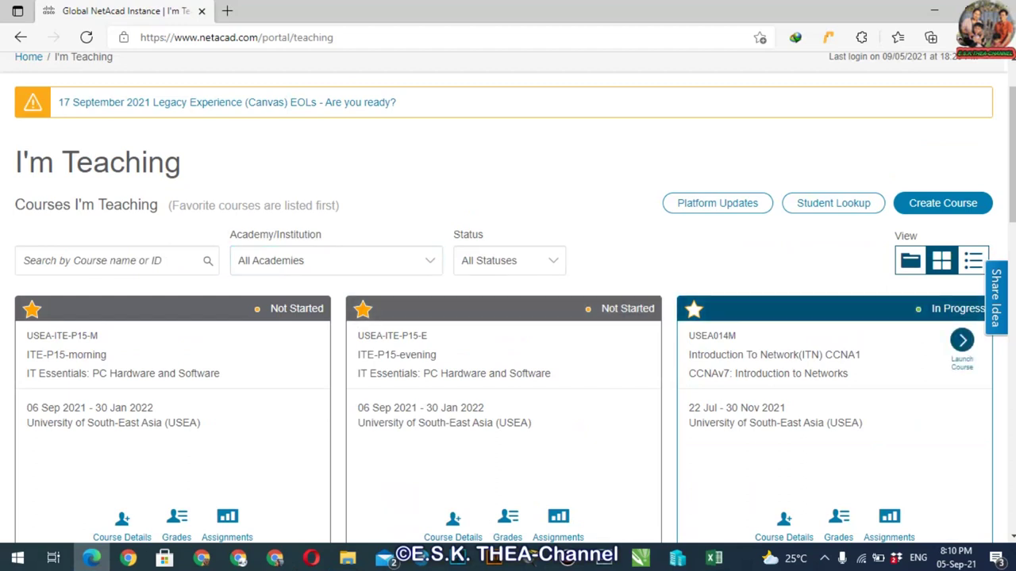
scroll(173, 238, "down", 3)
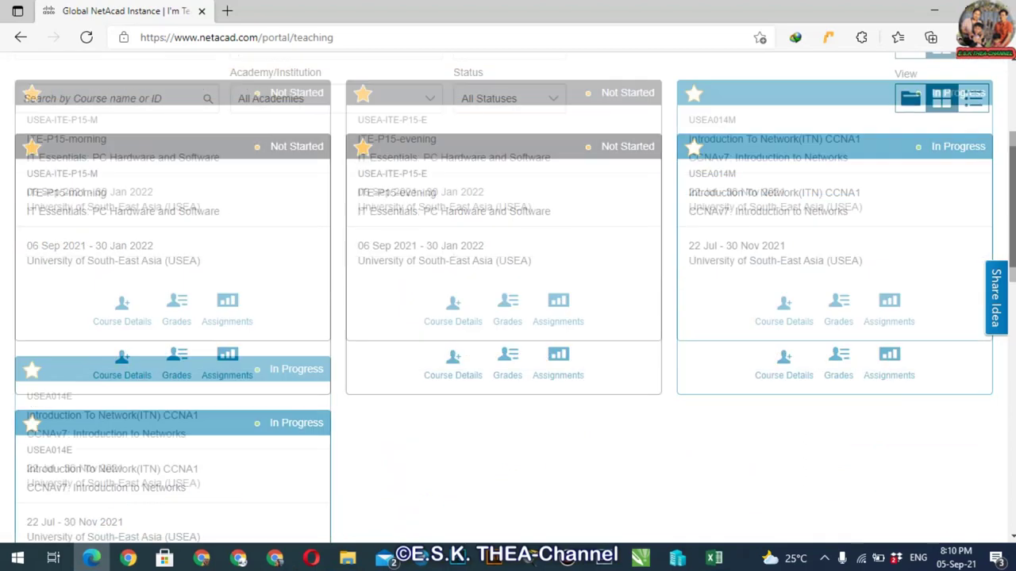
left_click(121, 287)
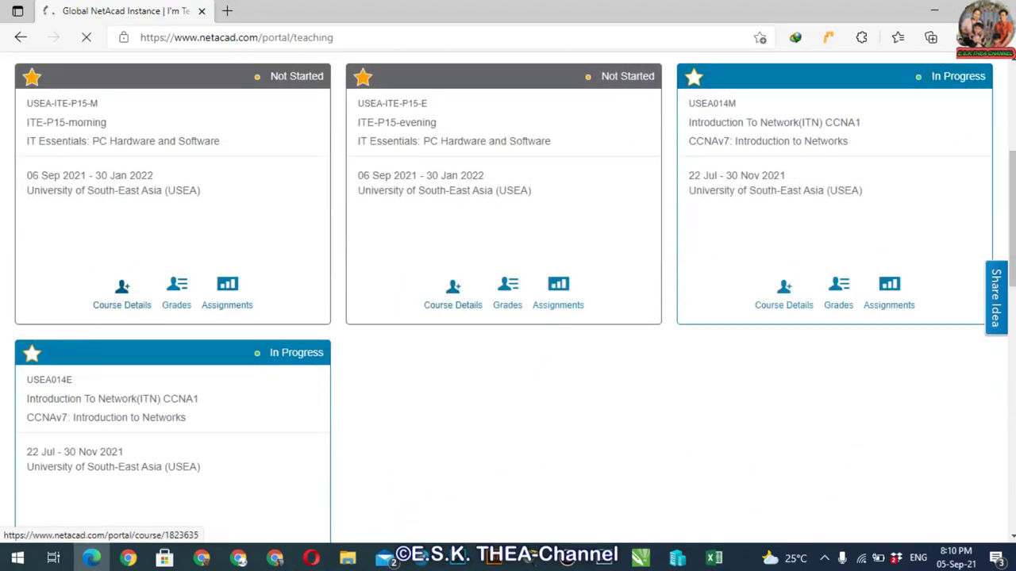
scroll(508, 301, "down", 10)
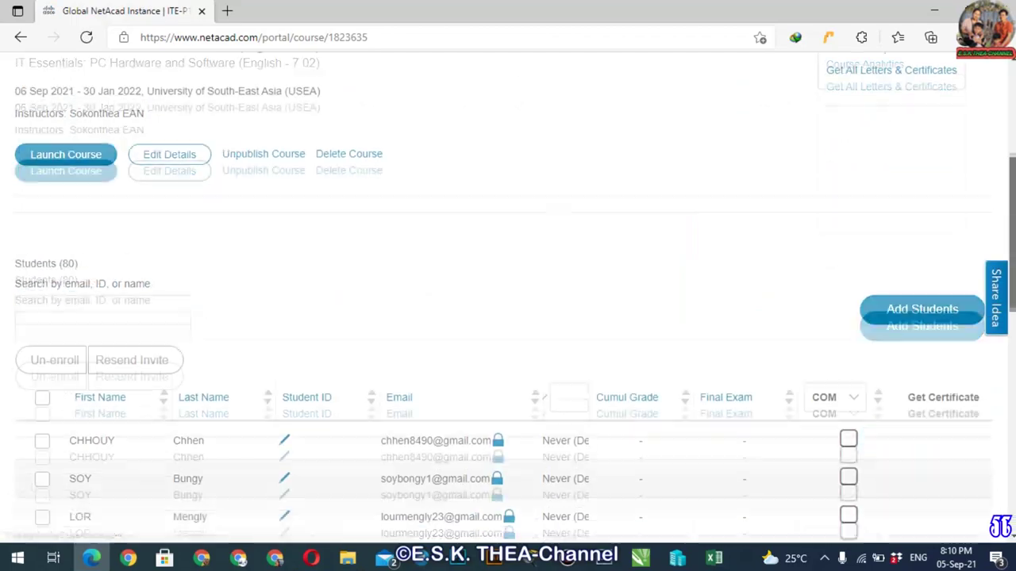
scroll(508, 301, "up", 10)
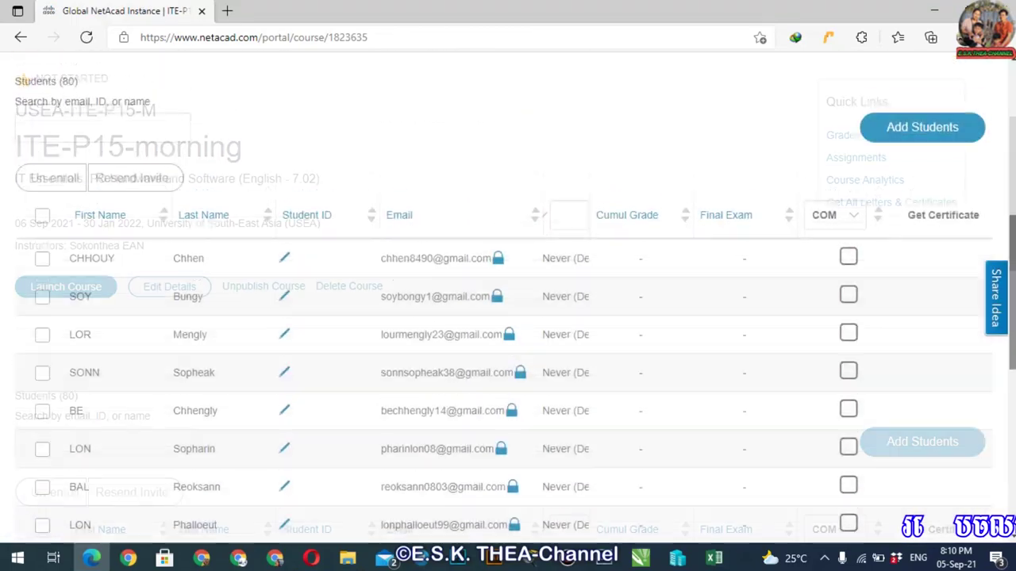
mouse_move(218, 85)
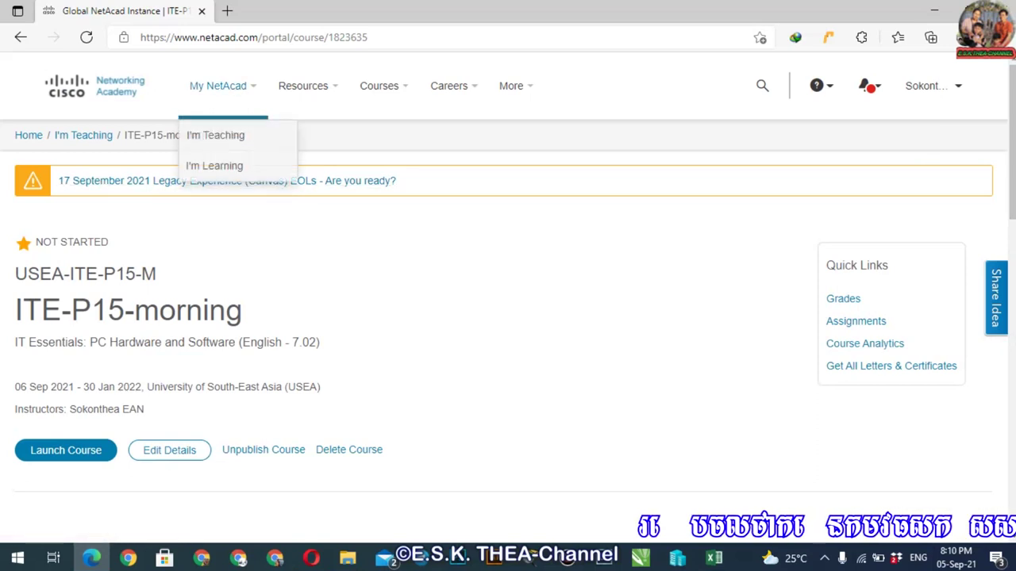
- Check the empty I'm Learning page, then minimize the NetAcad browser window
left_click(214, 165)
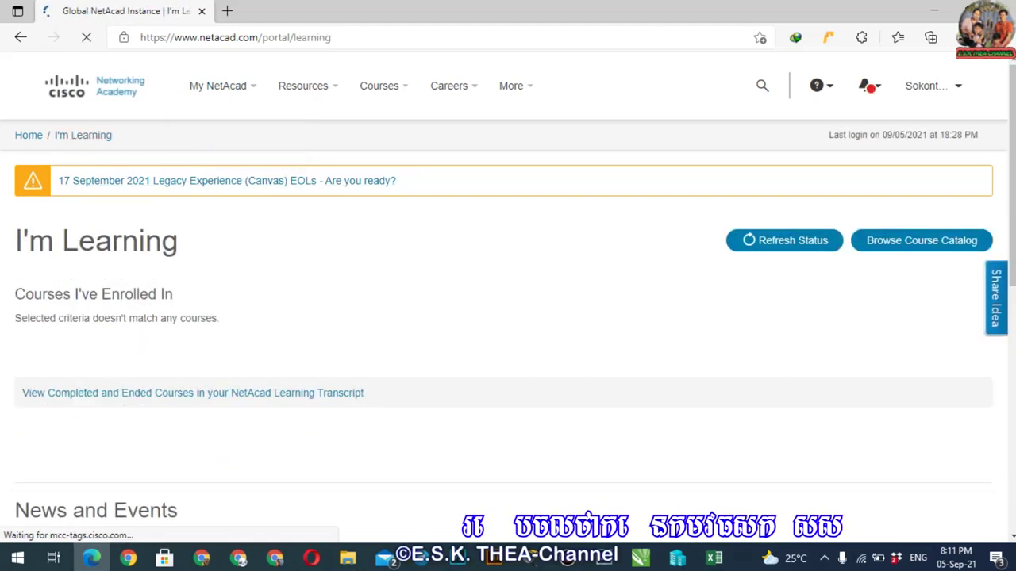
left_click_drag(16, 240, 178, 241)
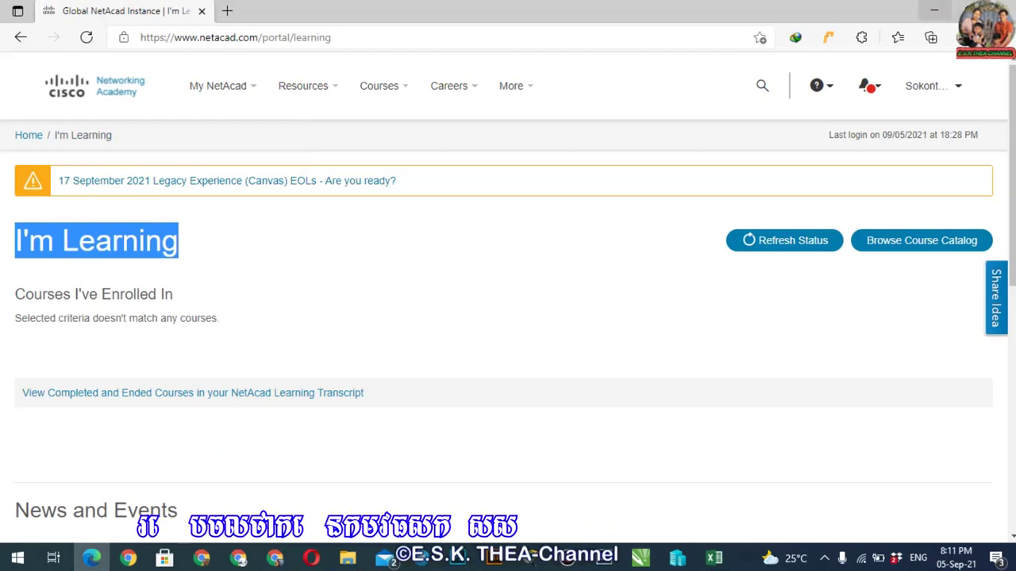
left_click(934, 10)
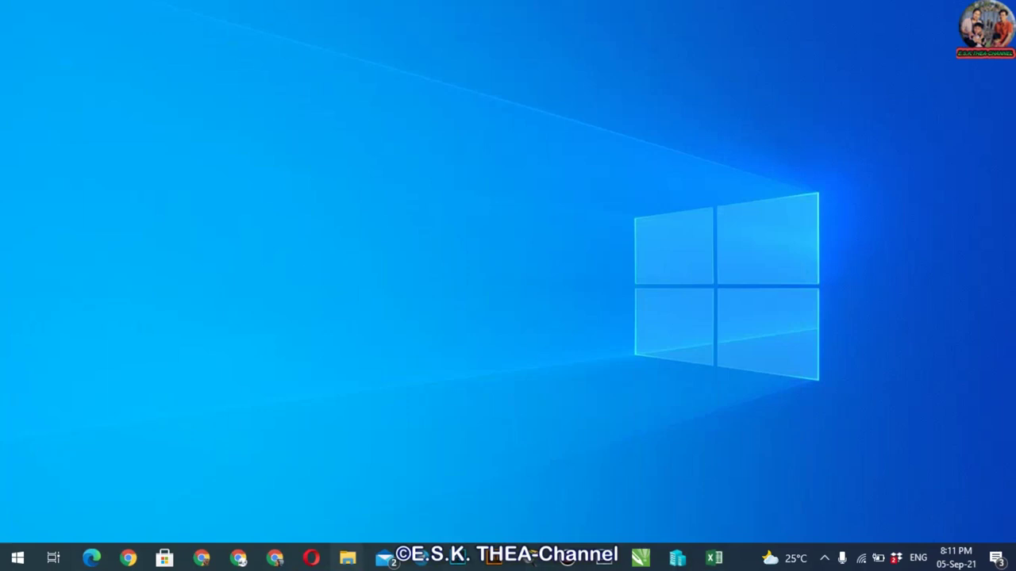
- Restore the Opera window showing the Gmail inbox
left_click(310, 557)
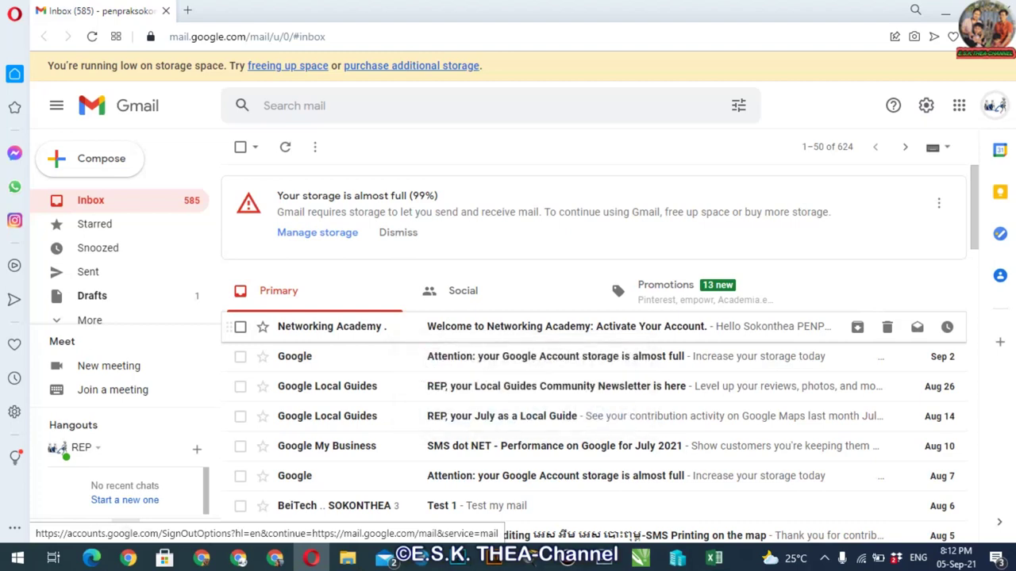
- Move the Networking Academy activation email to Spam
right_click(355, 326)
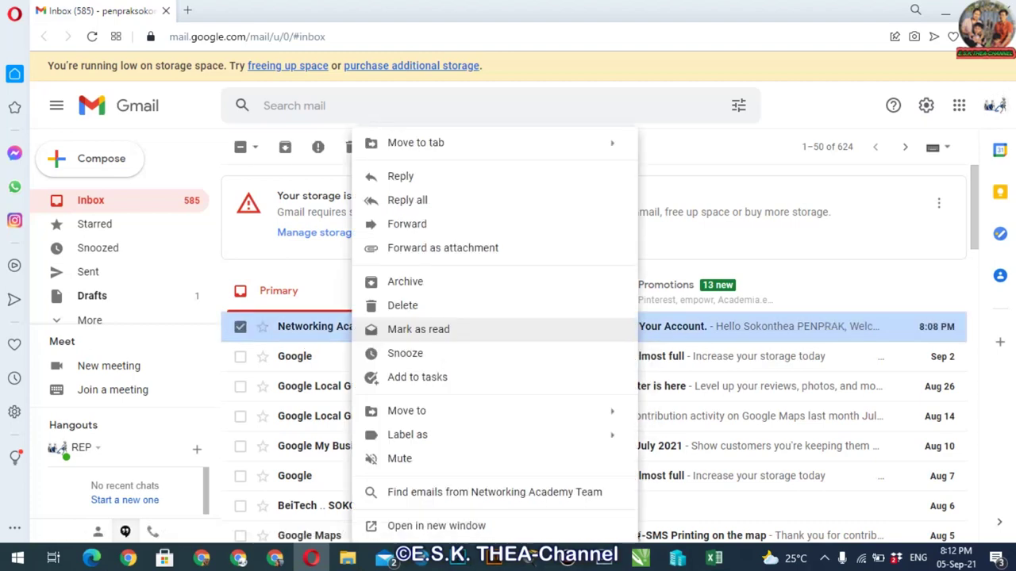
mouse_move(407, 411)
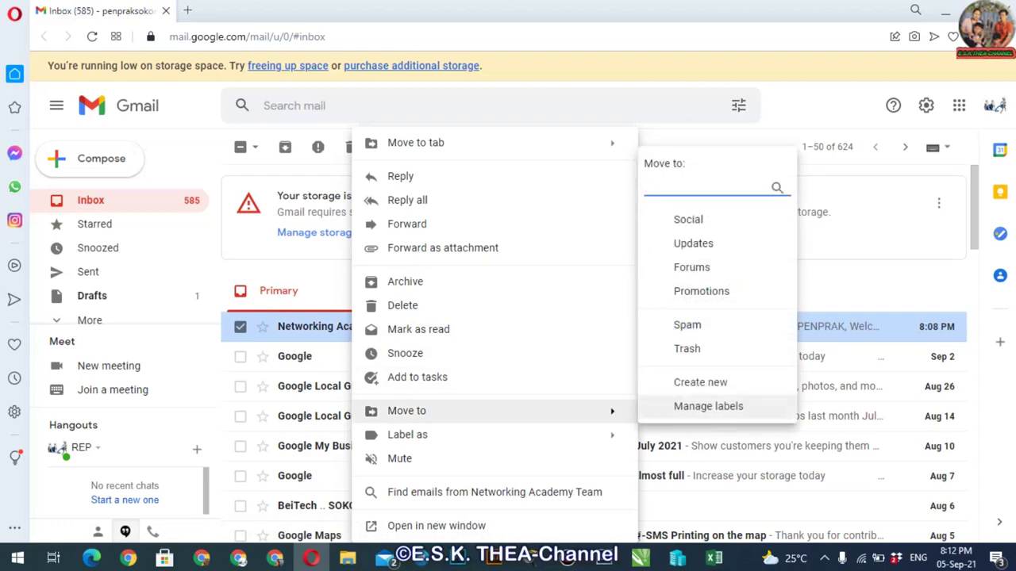
left_click(687, 324)
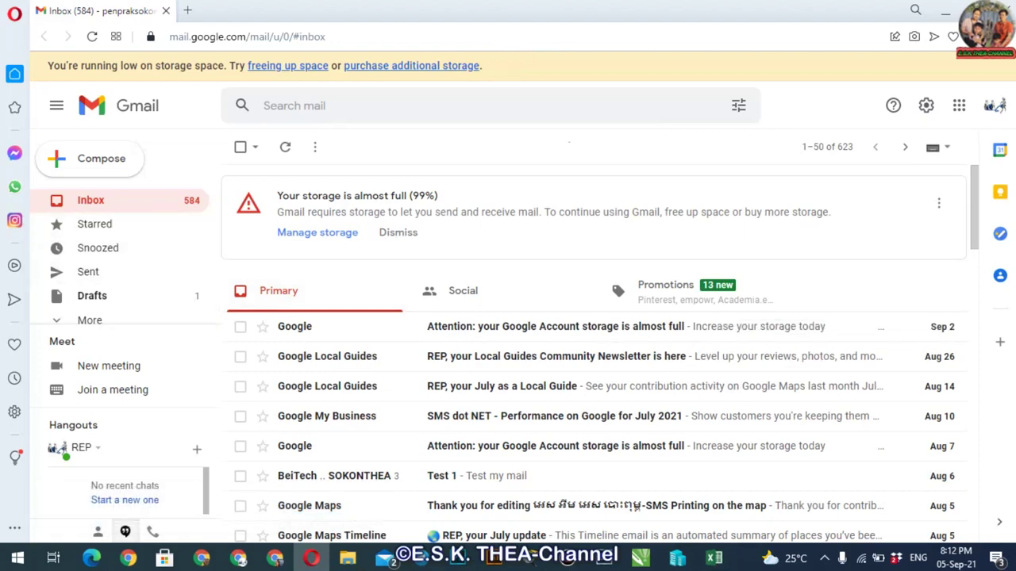
- Expand More in the sidebar and open the Spam folder
scroll(87, 314, "down", 1)
left_click(87, 313)
scroll(119, 254, "down", 3)
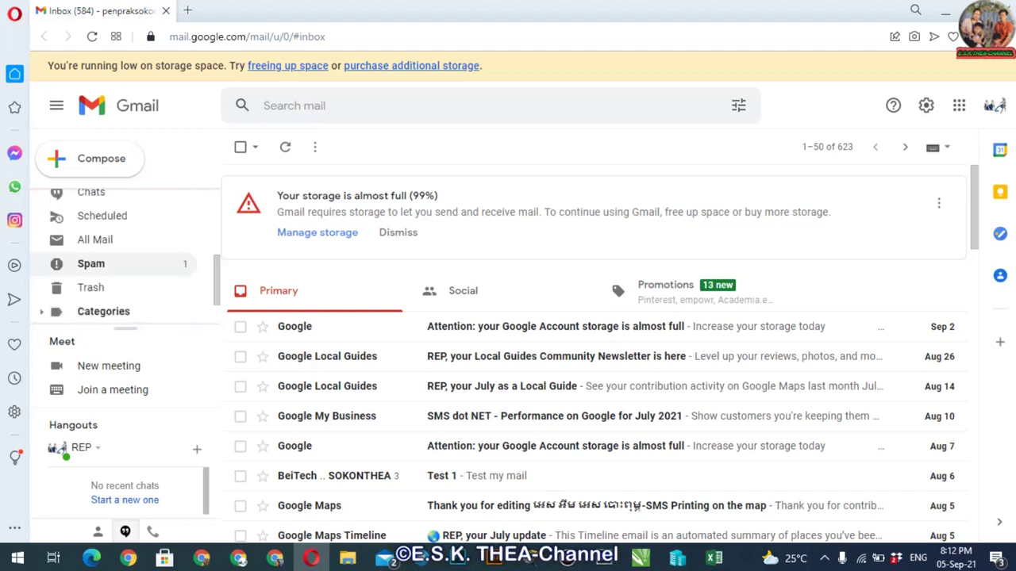
left_click(91, 264)
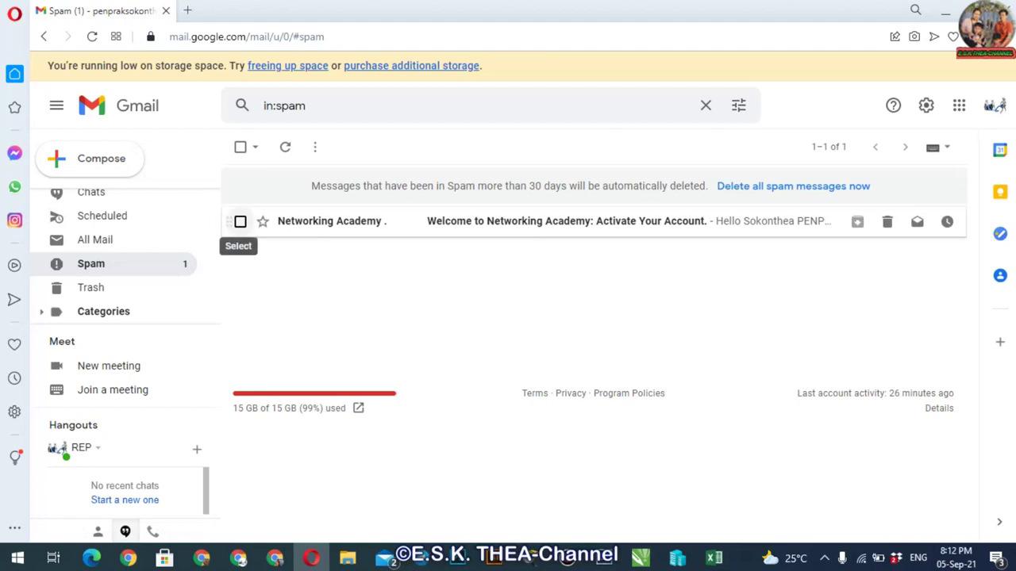
- Mark the Networking Academy spam message as not spam
left_click(240, 221)
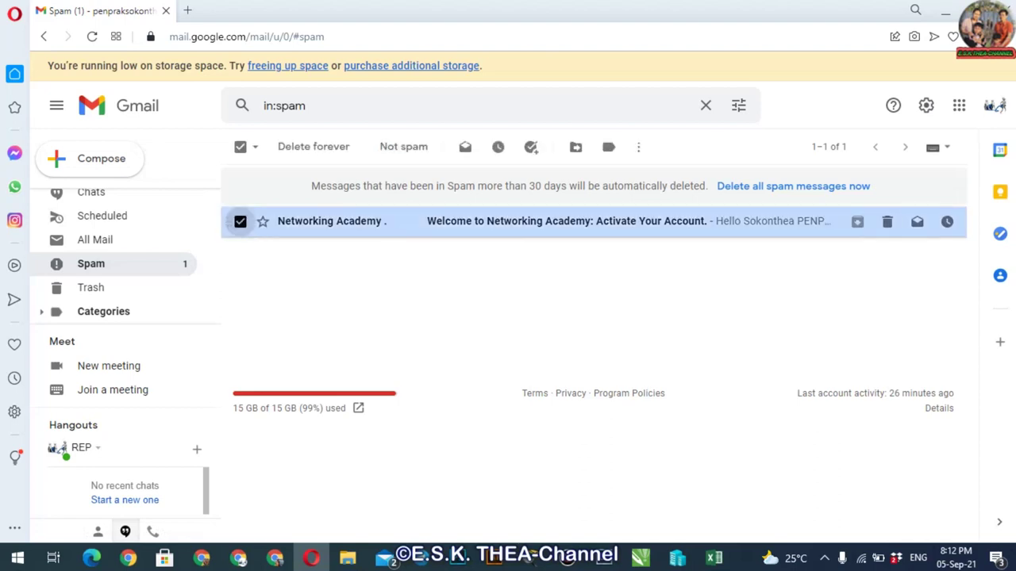
right_click(678, 222)
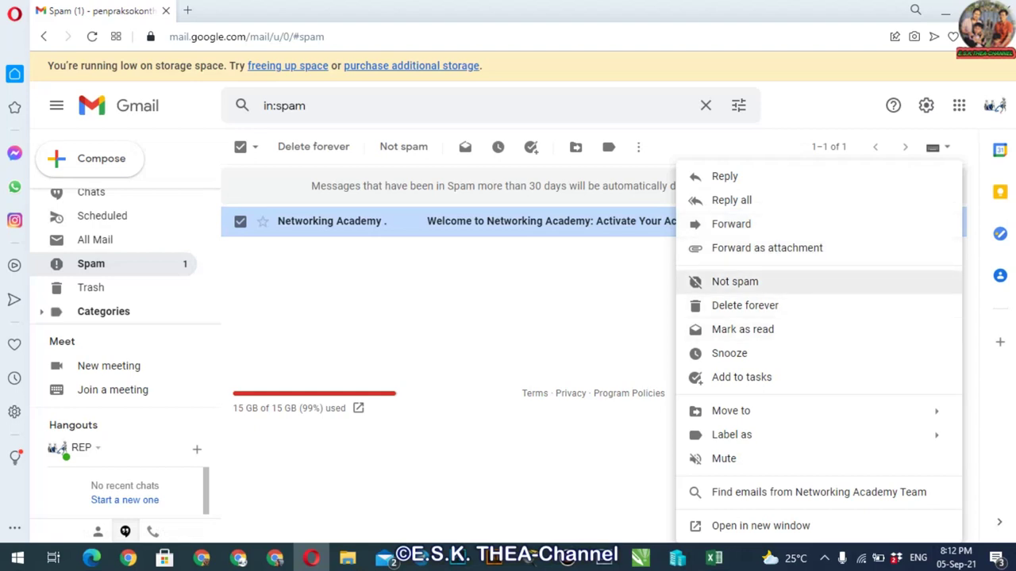
left_click(735, 282)
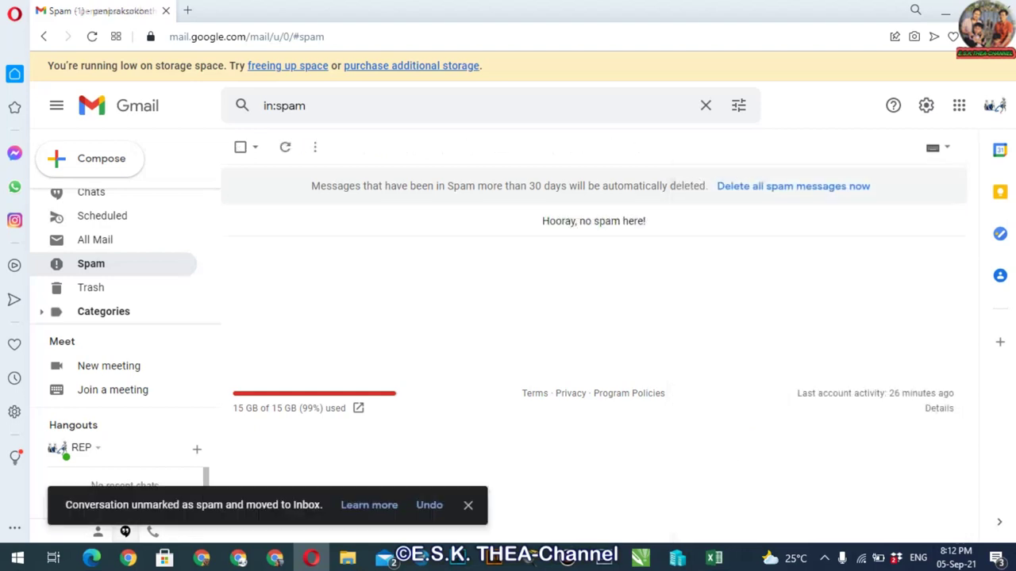
- Return to the inbox and look over it to find the activation email again
scroll(119, 254, "up", 5)
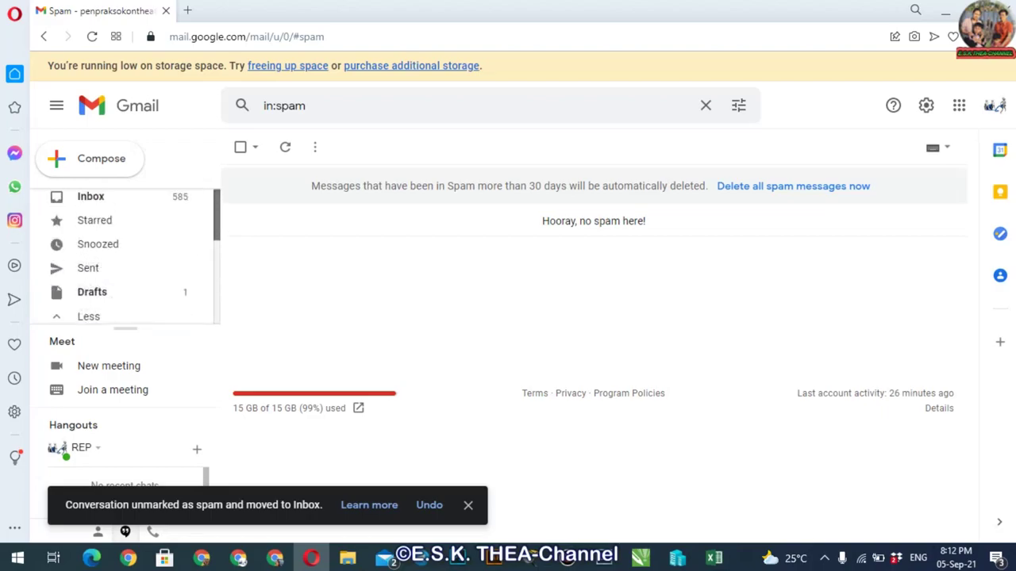
left_click(90, 196)
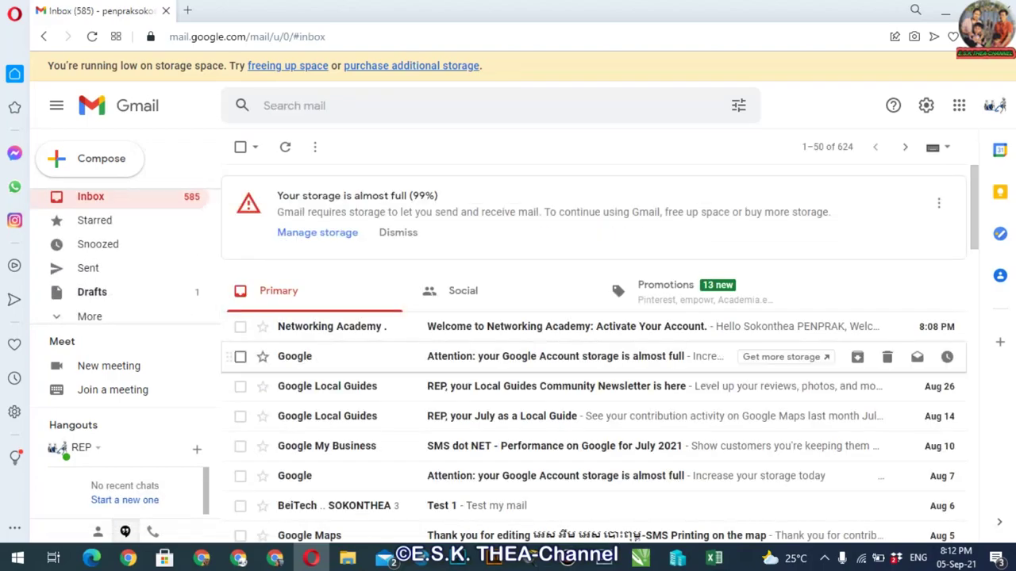
scroll(603, 354, "down", 8)
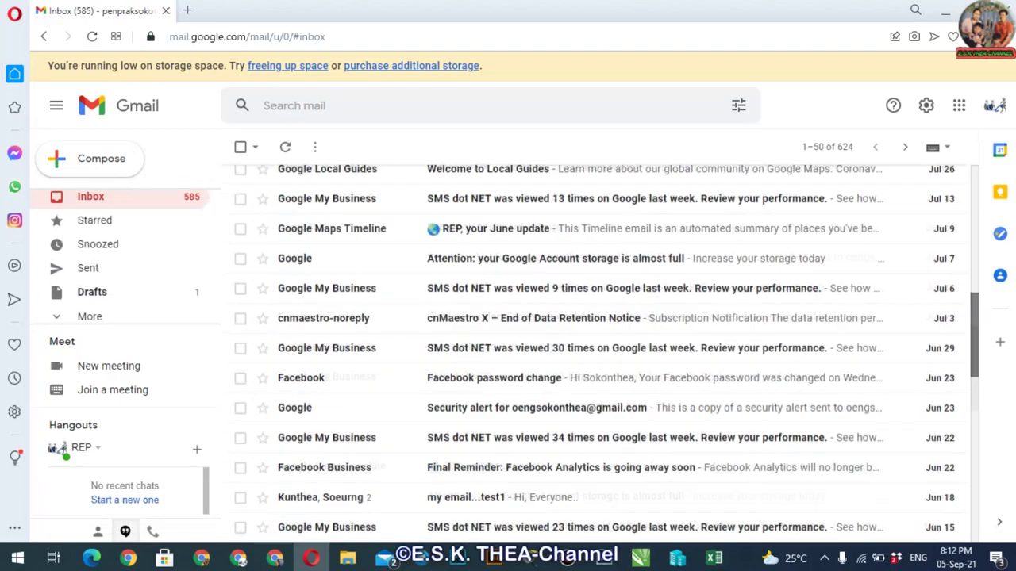
scroll(603, 354, "up", 10)
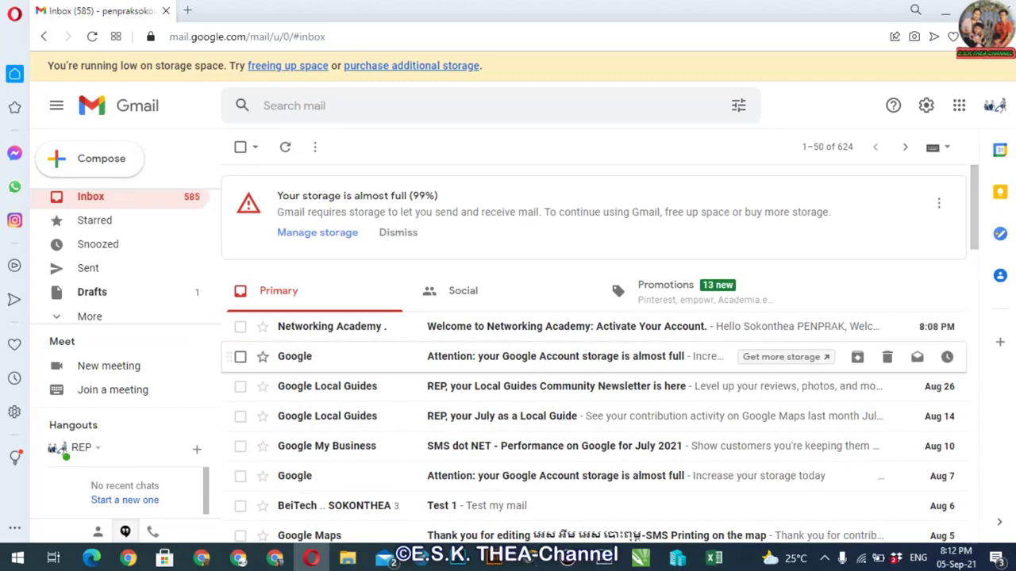
scroll(603, 354, "down", 15)
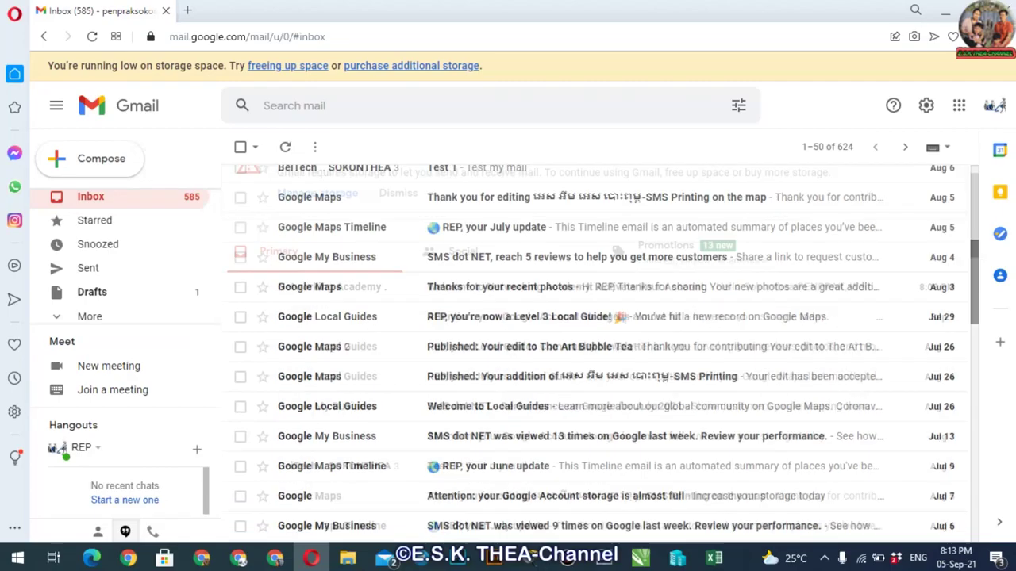
scroll(603, 354, "up", 13)
scroll(603, 354, "down", 3)
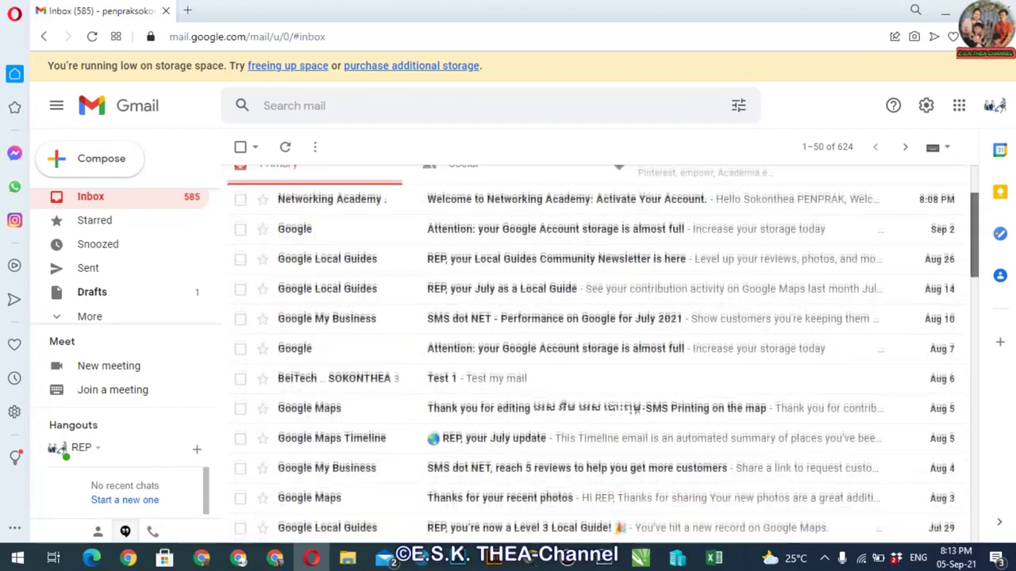
scroll(603, 354, "up", 4)
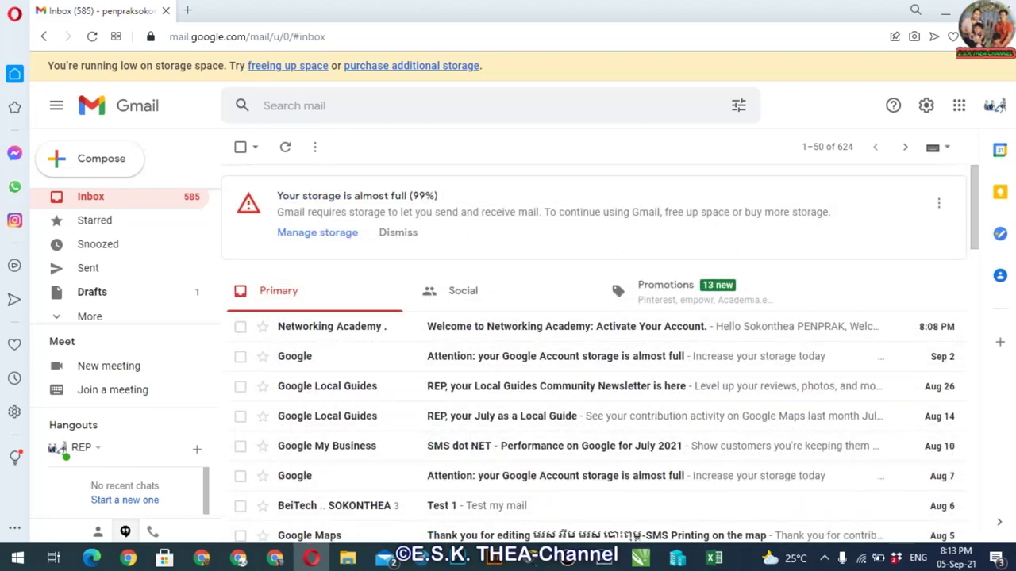
left_click(264, 106)
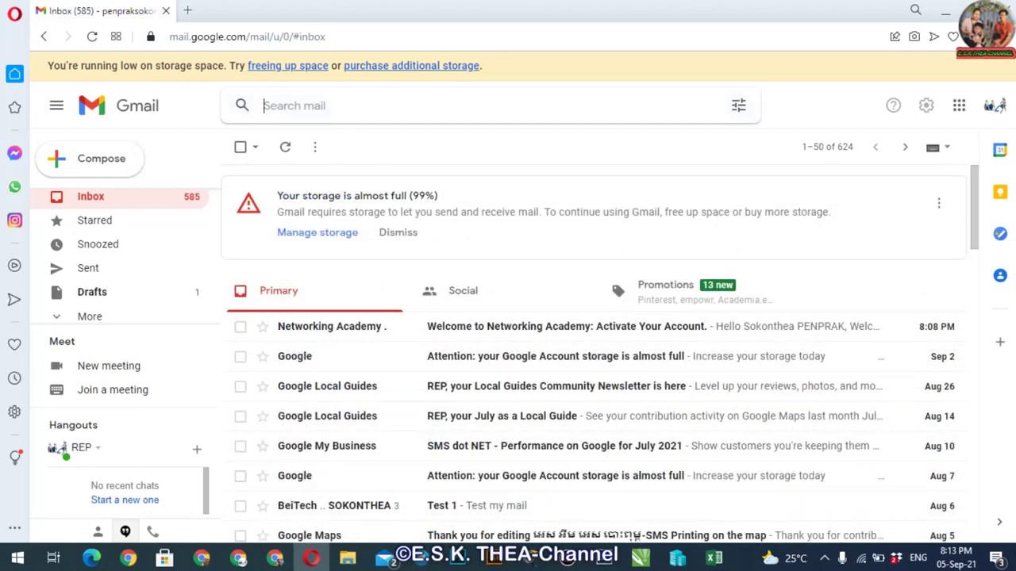
type("Netw")
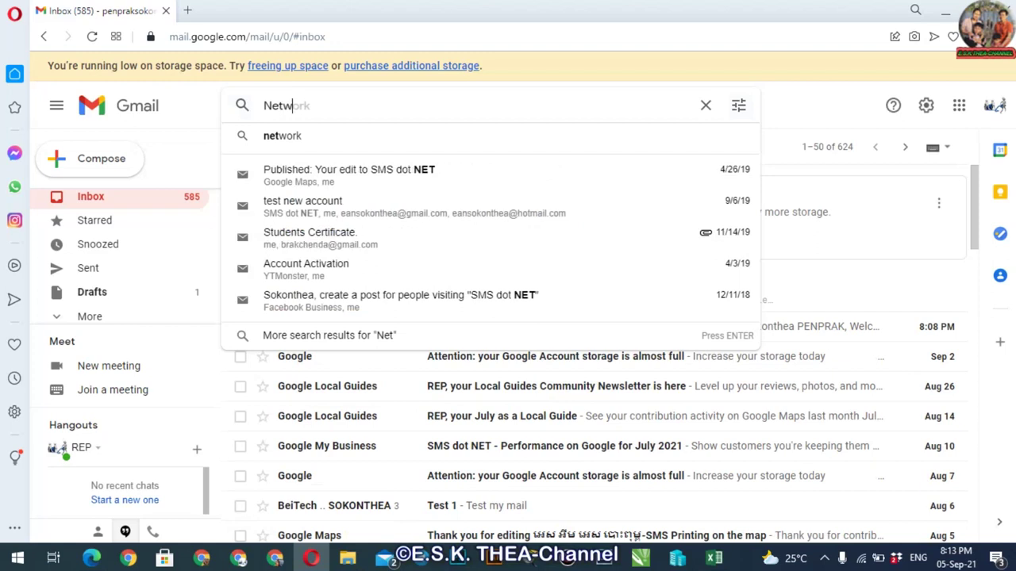
type("orking Acad")
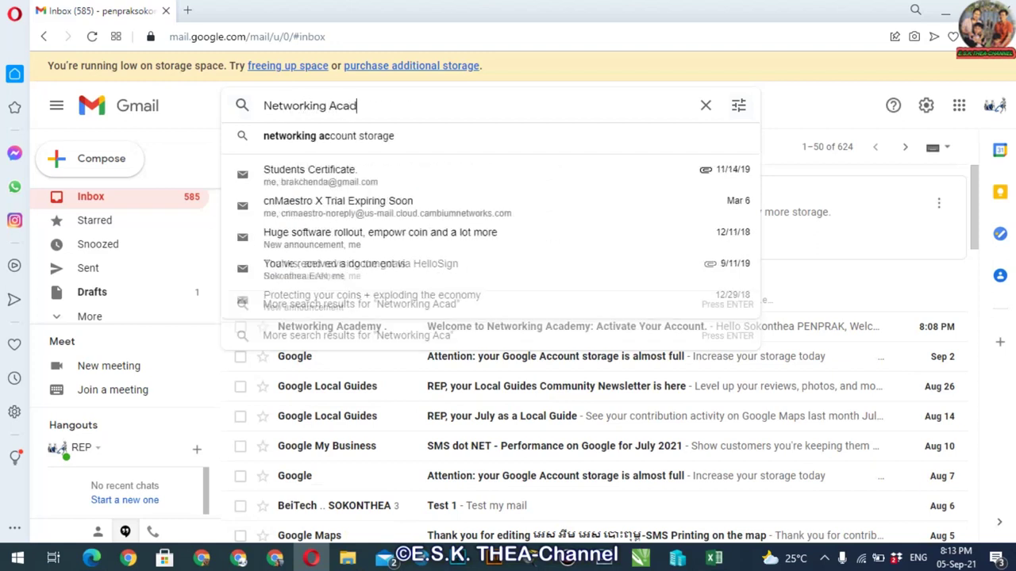
type("emy")
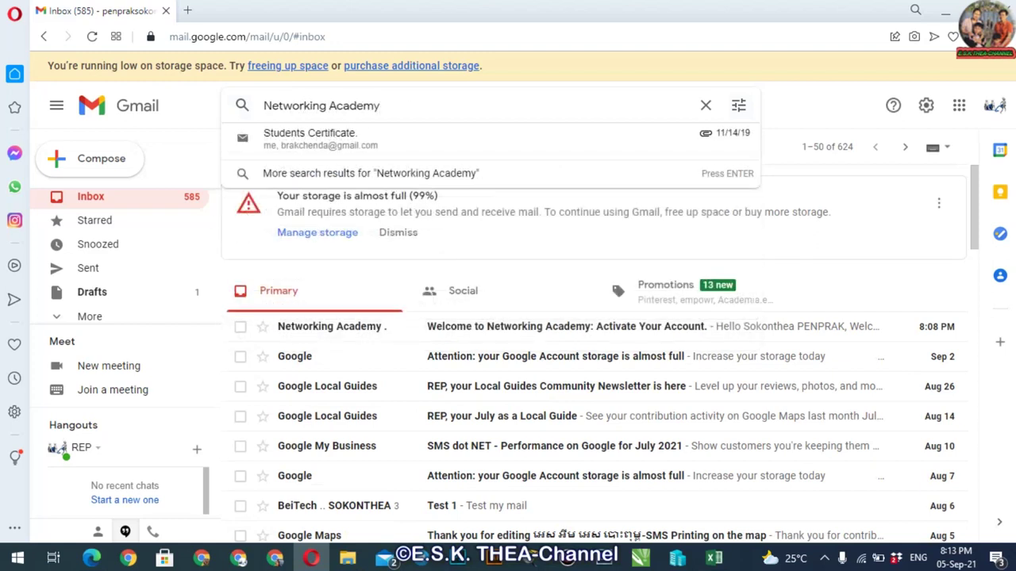
key("Return")
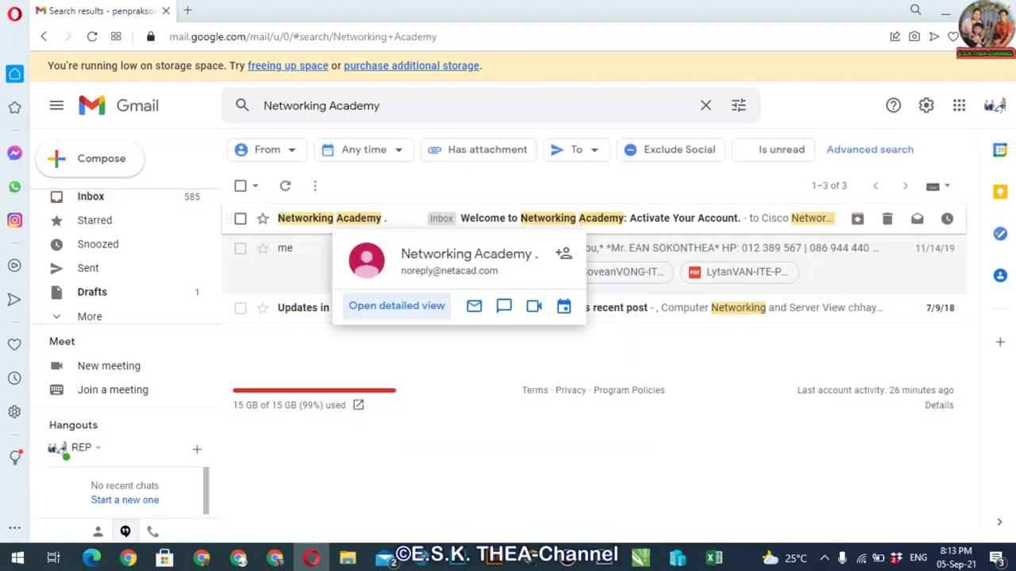
mouse_move(330, 219)
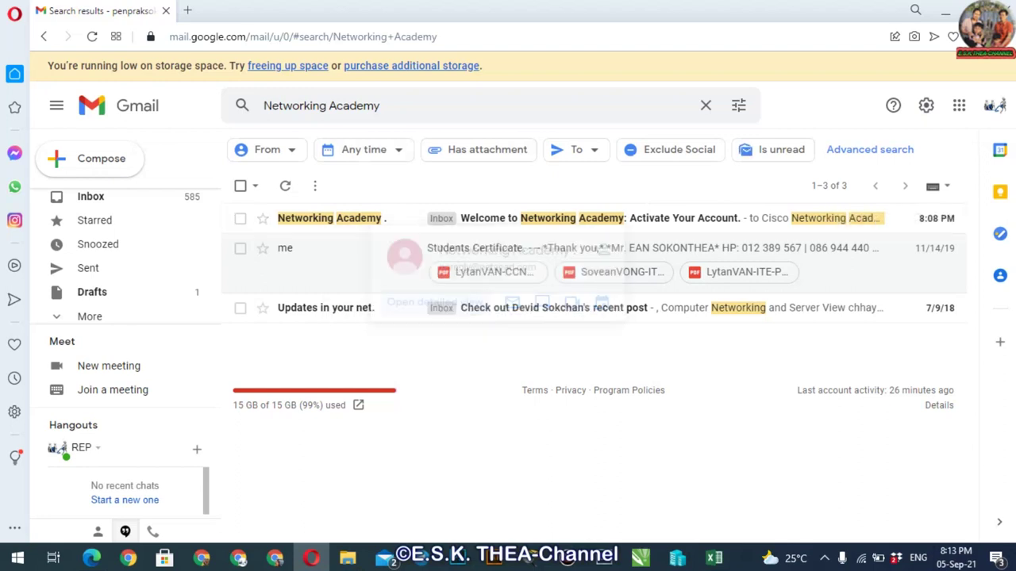
left_click(382, 105)
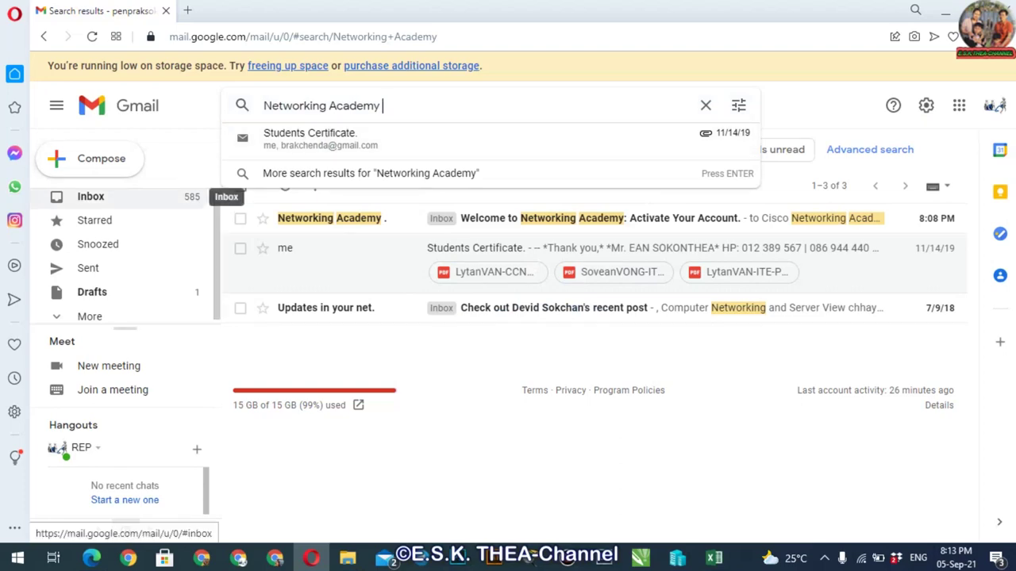
left_click(190, 197)
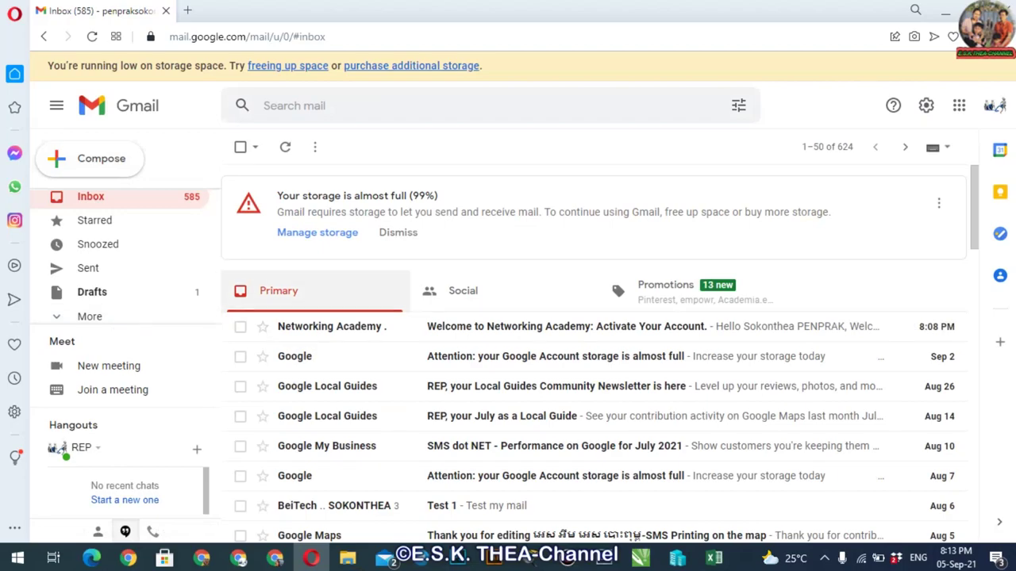
- Confirm the Spam folder is empty, then go back to the inbox
scroll(596, 349, "down", 10)
scroll(595, 349, "up", 10)
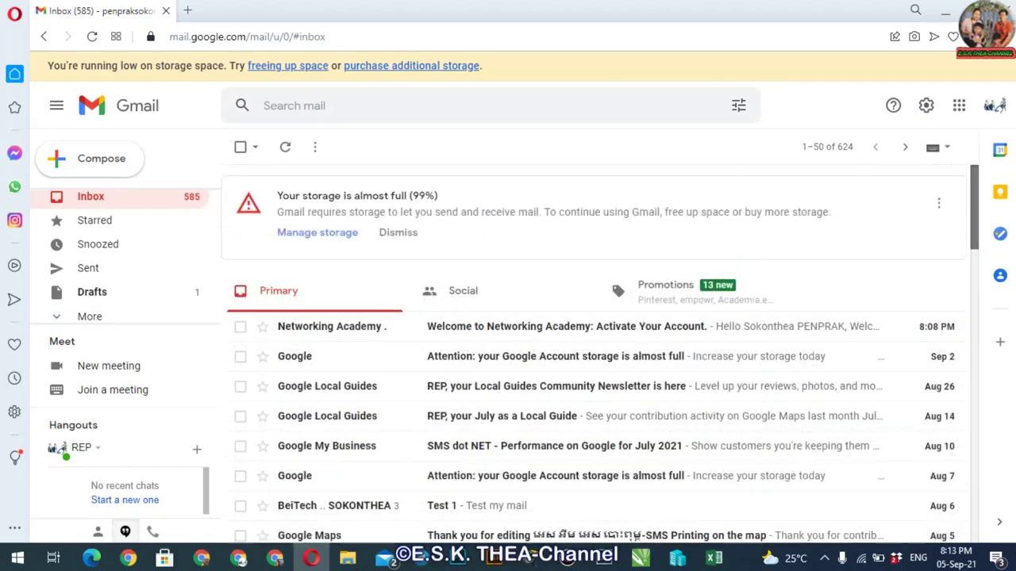
scroll(119, 262, "down", 1)
left_click(89, 311)
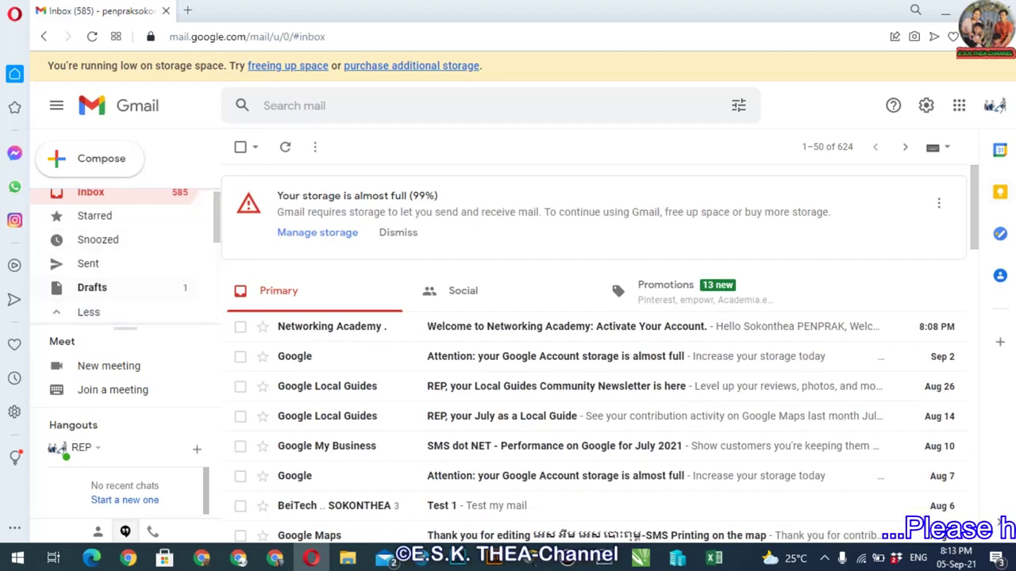
scroll(119, 262, "down", 2)
scroll(119, 262, "down", 3)
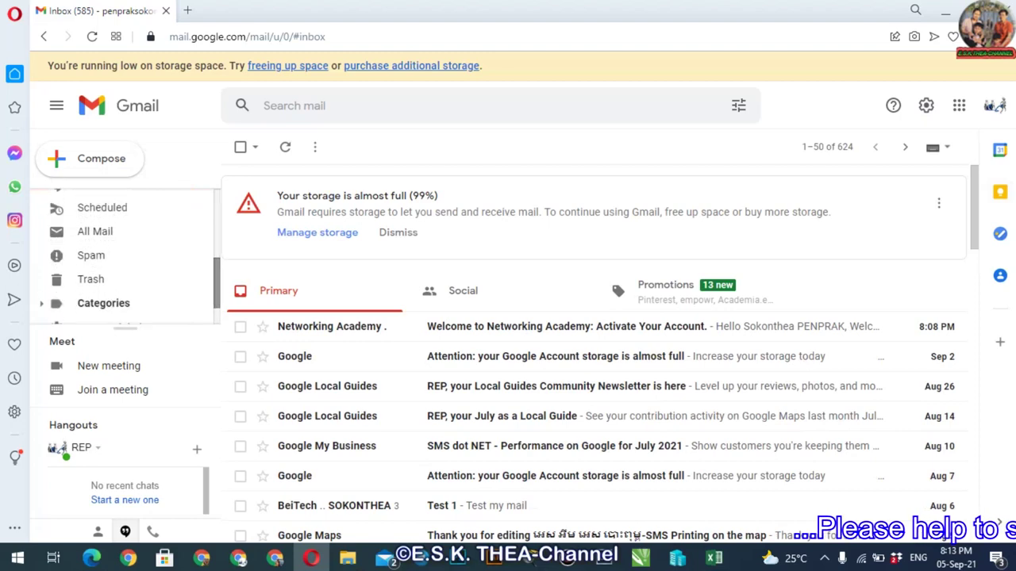
left_click(91, 255)
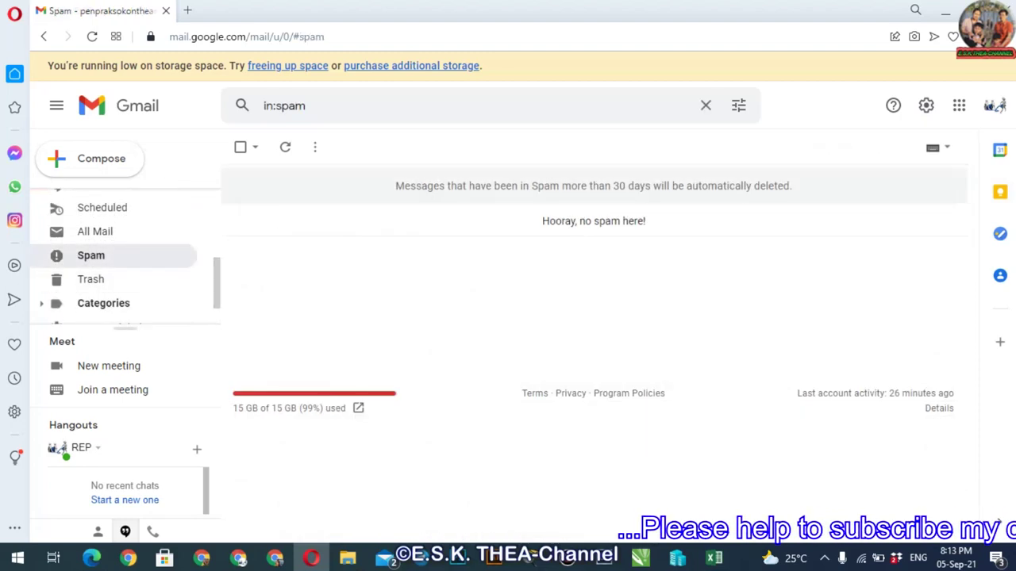
scroll(119, 262, "up", 3)
scroll(127, 238, "up", 2)
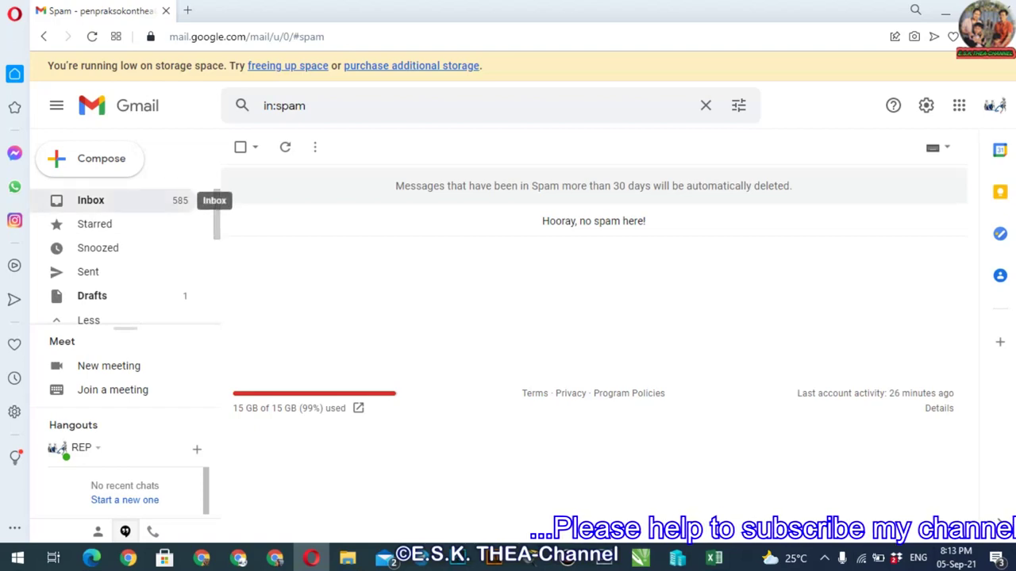
left_click(159, 200)
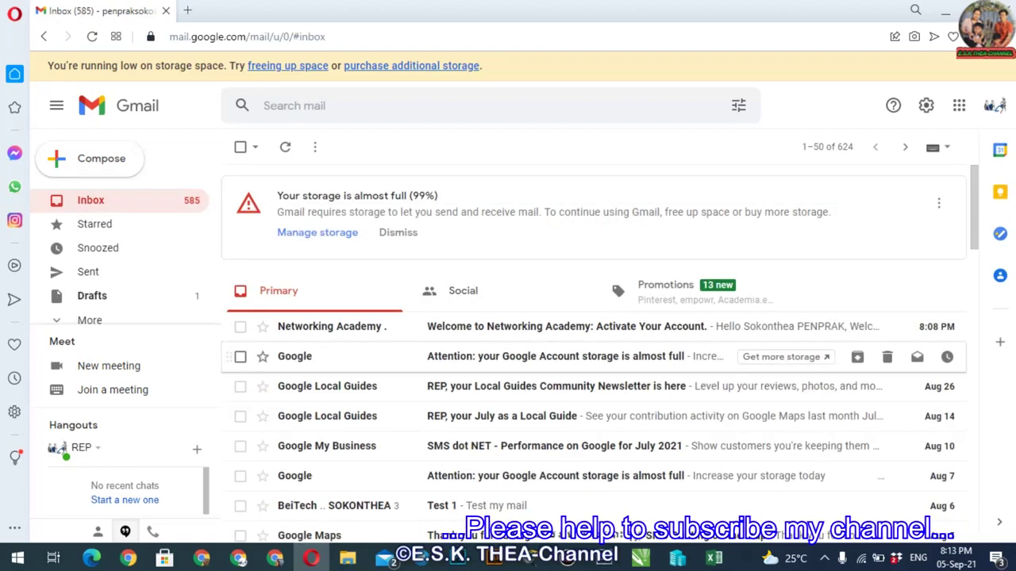
- Search Gmail for 'networking academy' and open the Activate Your Account email
left_click(317, 105)
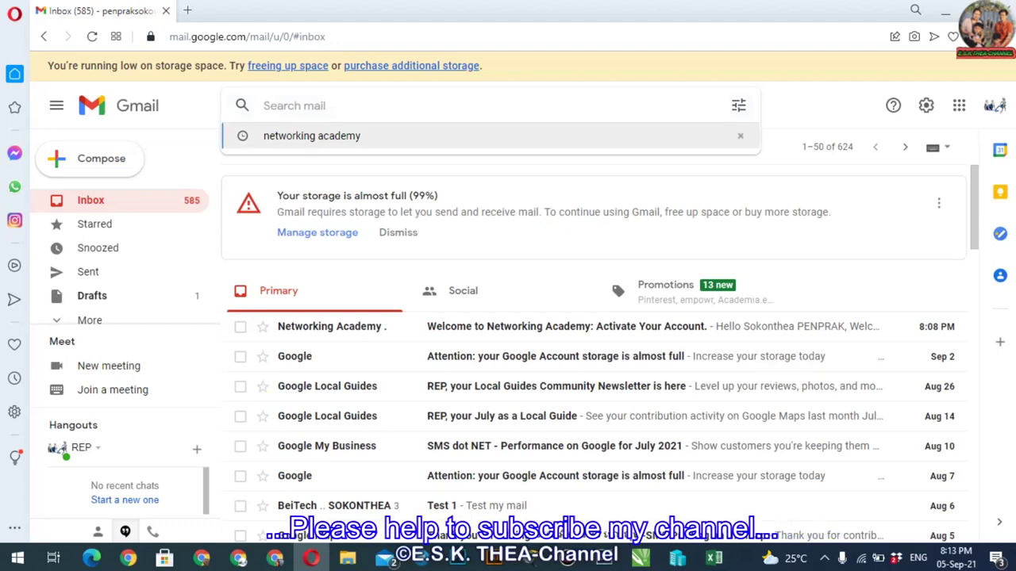
key("Return")
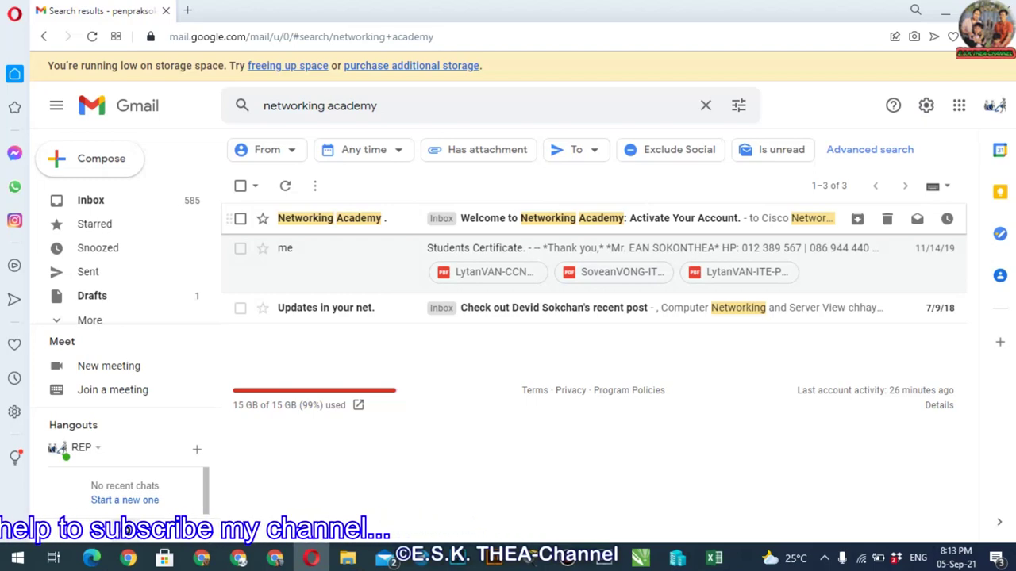
left_click(555, 219)
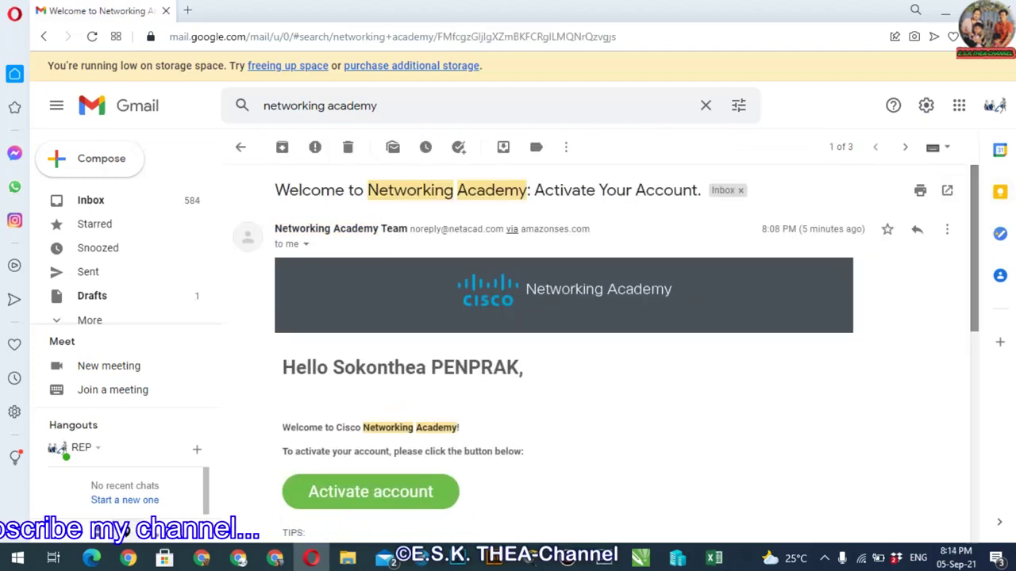
- Scroll down the activation email and follow its Activate account link
scroll(619, 357, "down", 2)
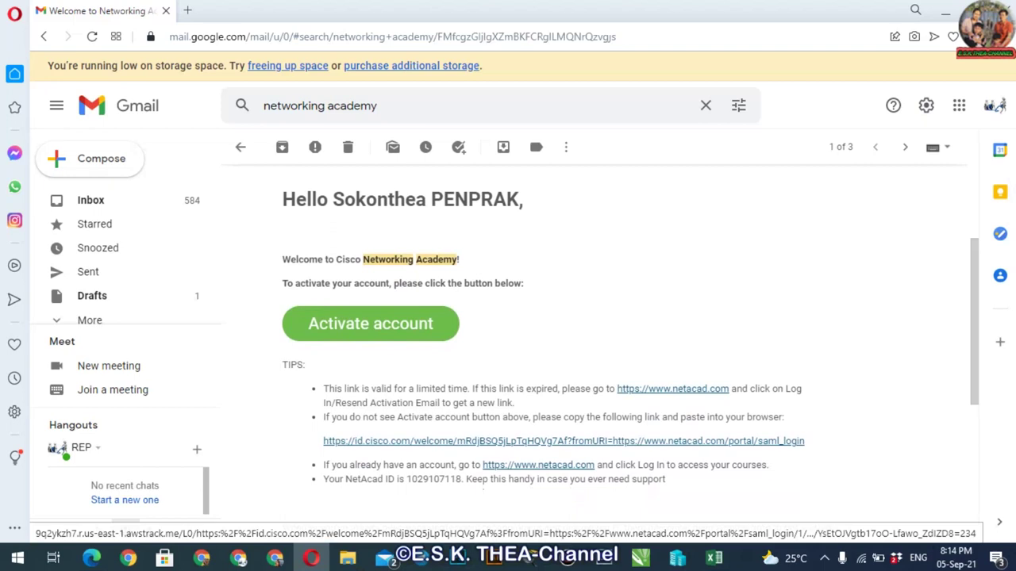
left_click(564, 442)
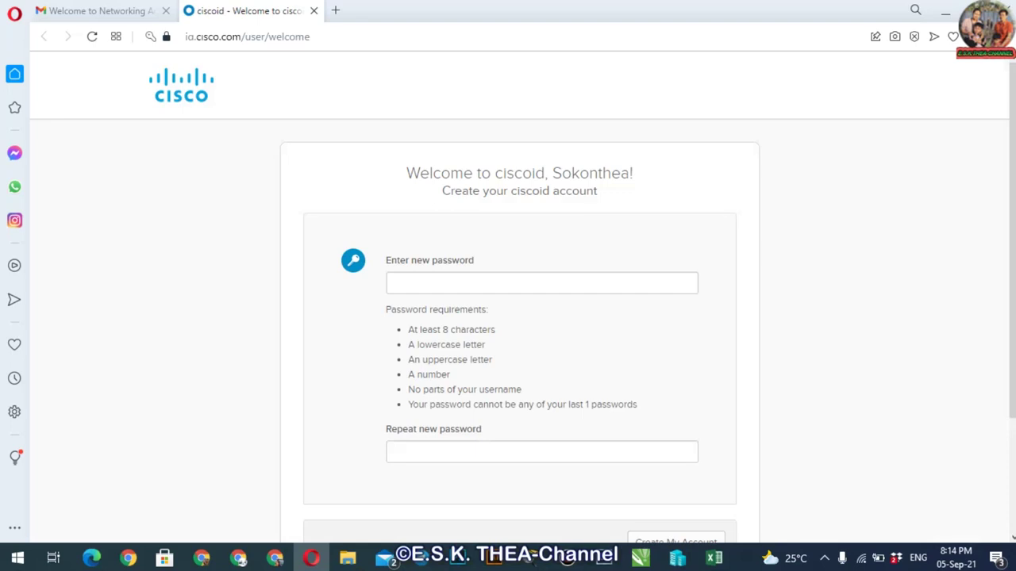
- Paste the same password into the new and repeat password fields, then bring up the Run box
left_click(541, 283)
left_click(393, 452)
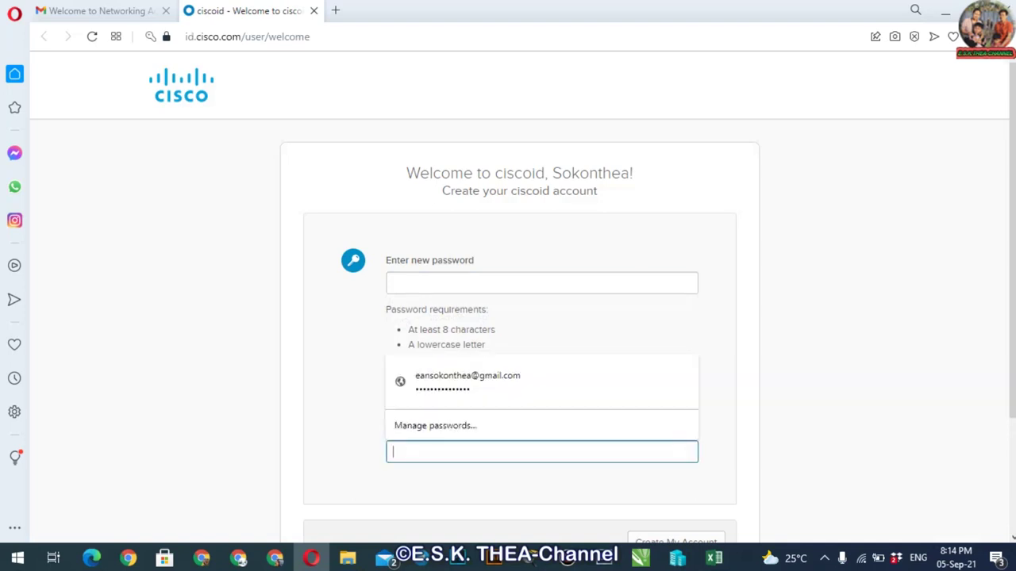
left_click(393, 283)
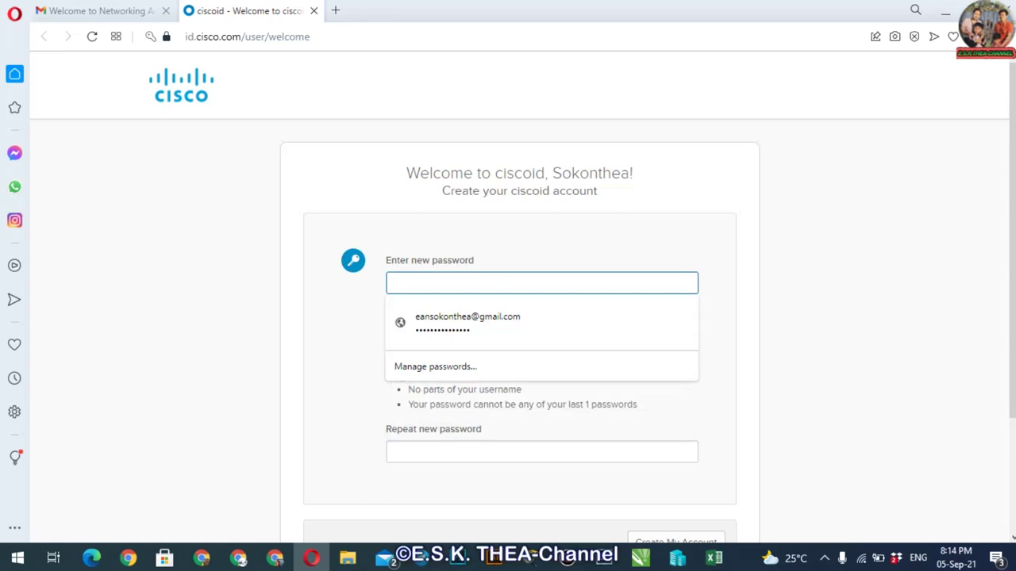
key("ctrl+v")
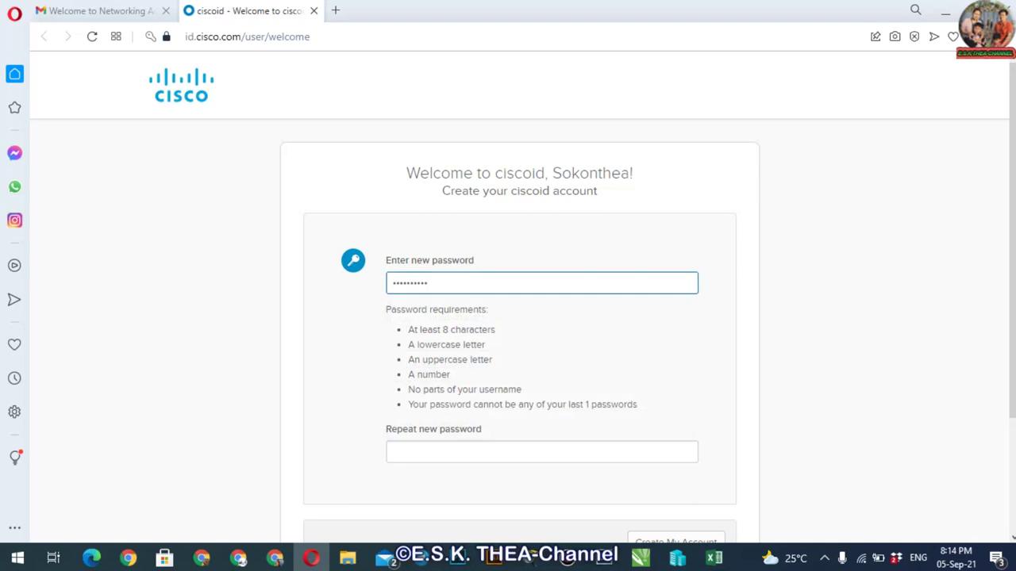
left_click(541, 452)
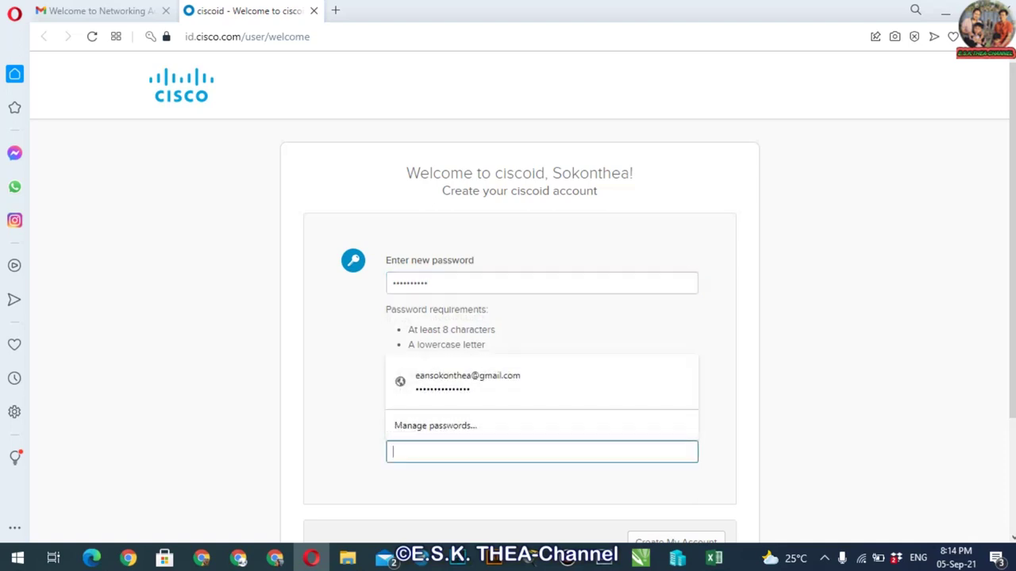
key("ctrl+v")
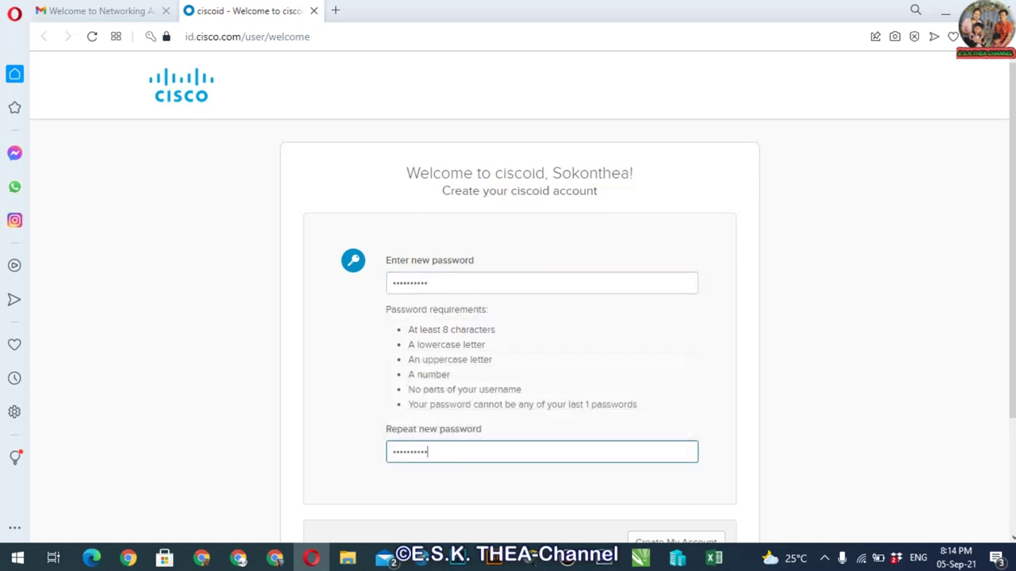
key("super+r")
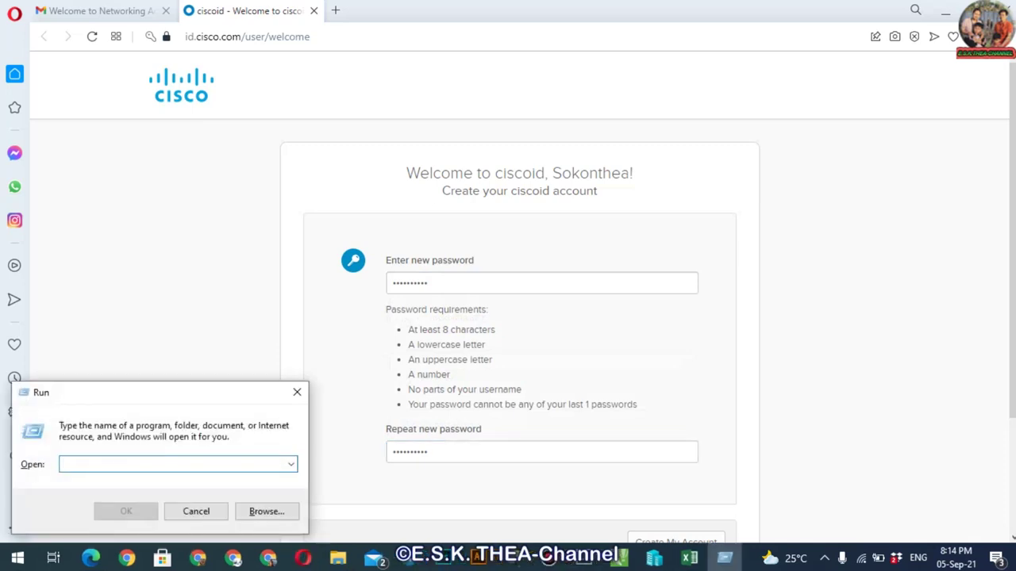
- Move the Run box over the form and type the chosen password in it as plain text
left_click_drag(71, 393, 426, 84)
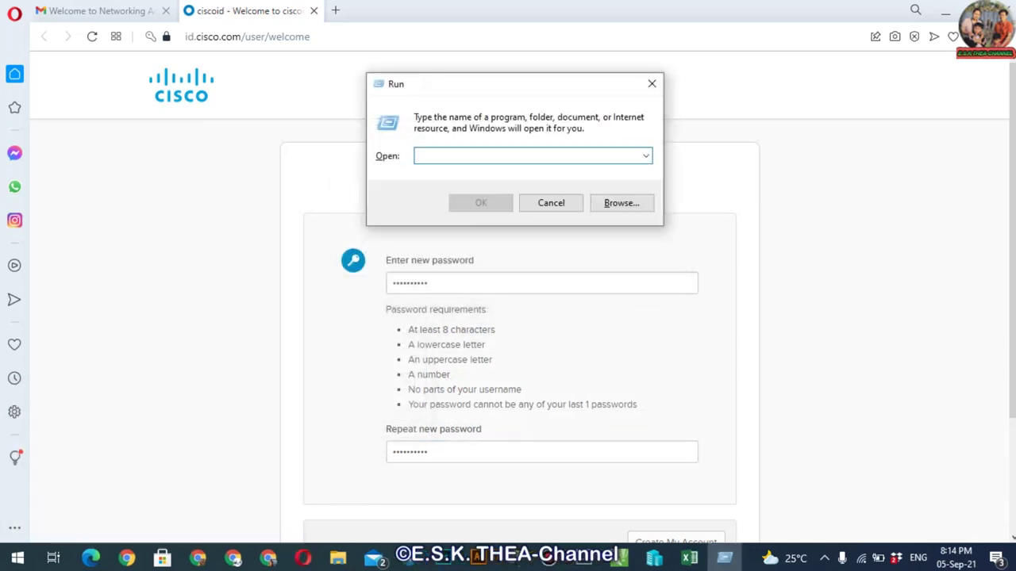
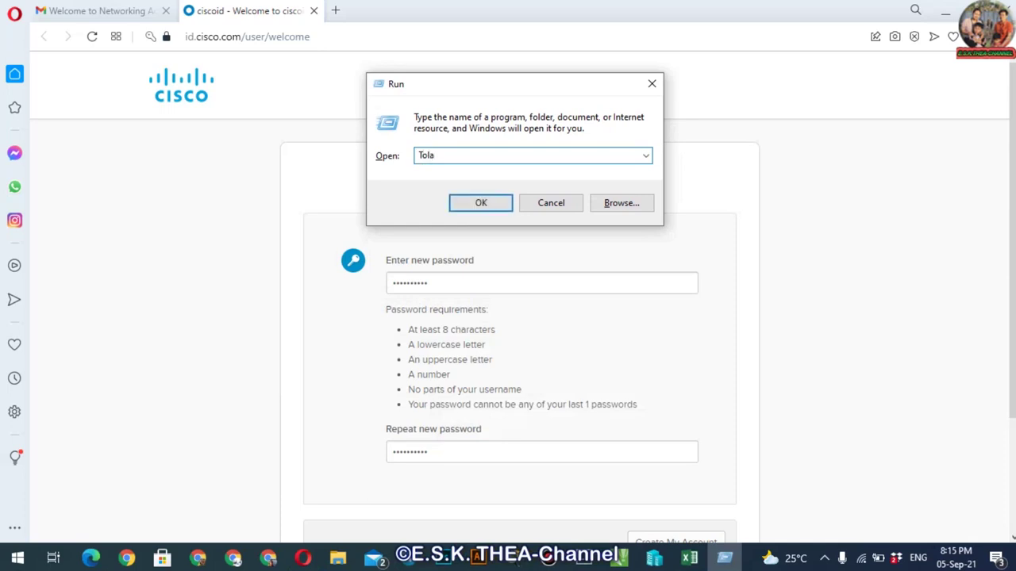
left_click(417, 156)
key("Right")
key("Right")
key("Right")
key("Right")
key("Return")
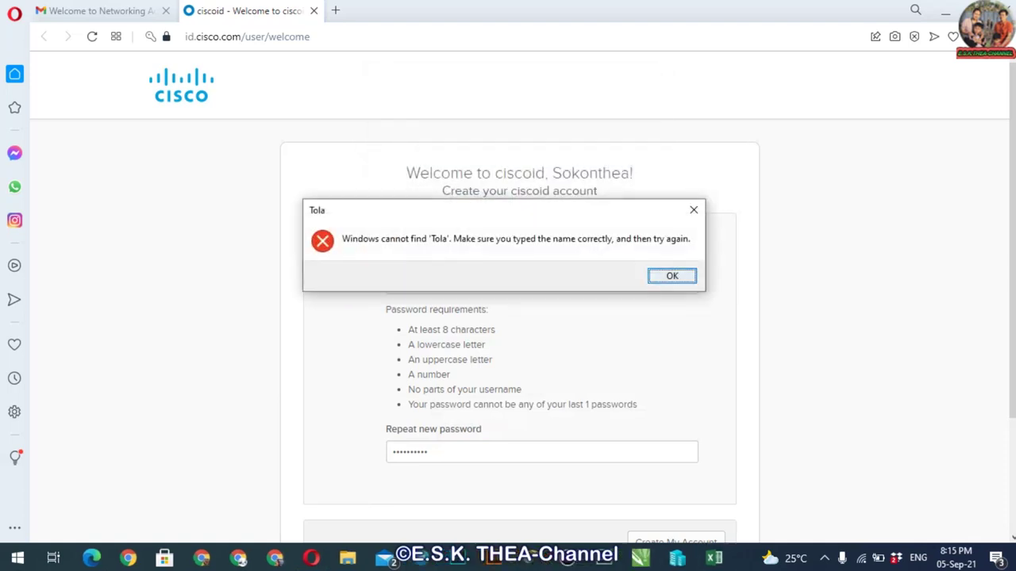
key("Return")
key("Right")
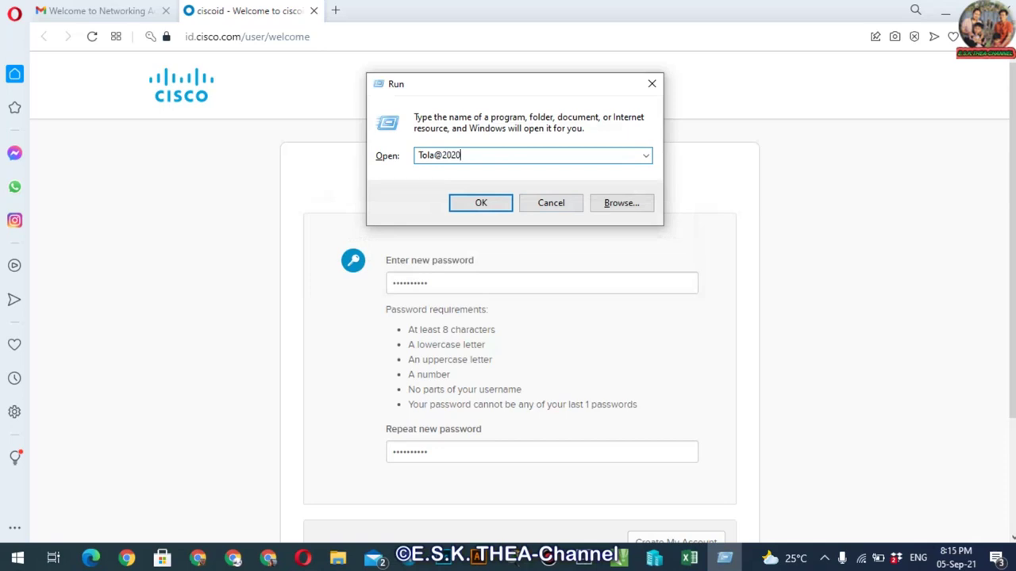
- Select the password text to review it, then cancel the Run box
key("ctrl+a")
left_click(460, 156)
left_click(421, 156)
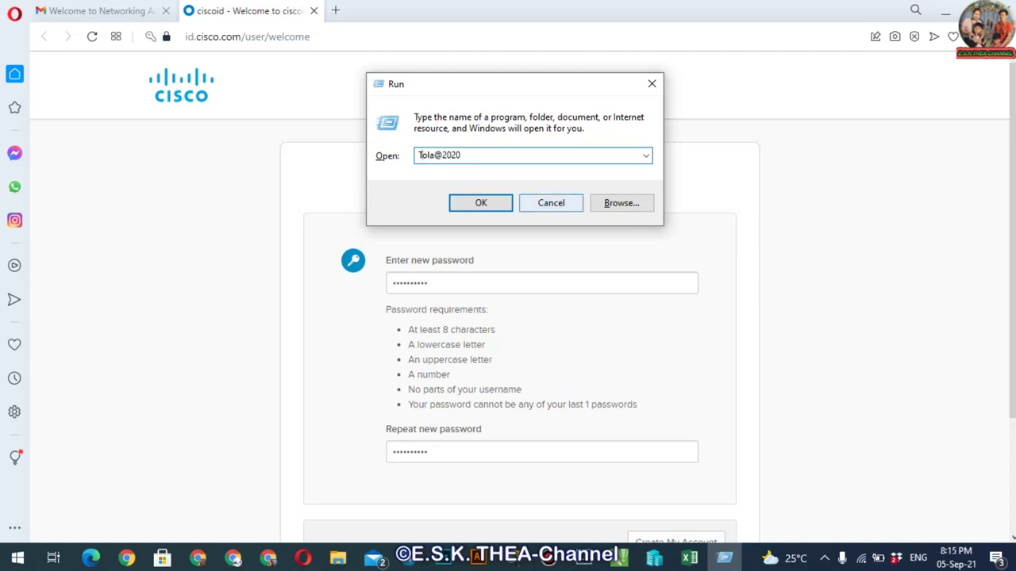
left_click(551, 203)
- Re-check the Enter new password and Repeat new password fields, then submit Create My Account
scroll(524, 297, "down", 2)
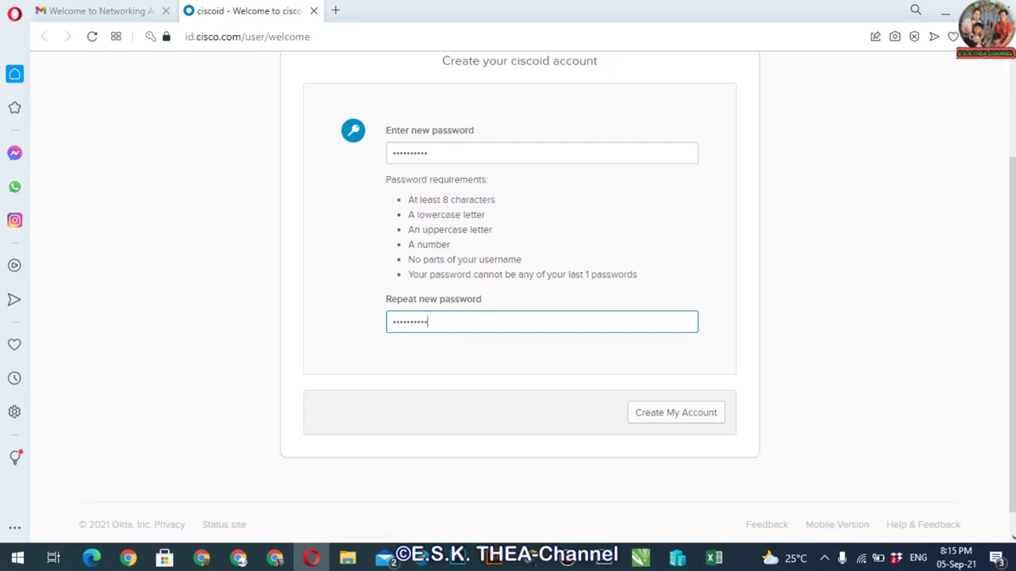
left_click(428, 152)
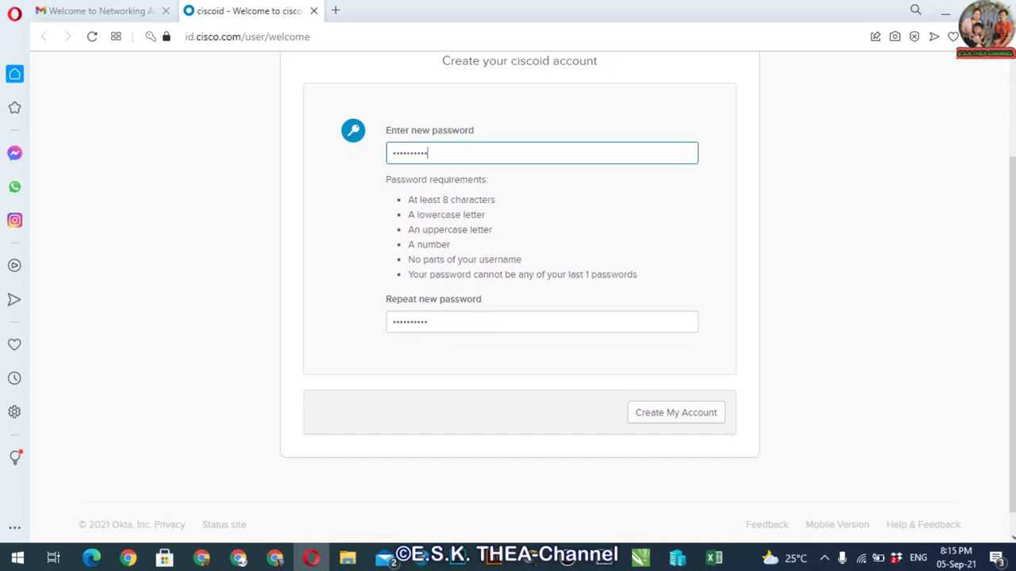
left_click(428, 322)
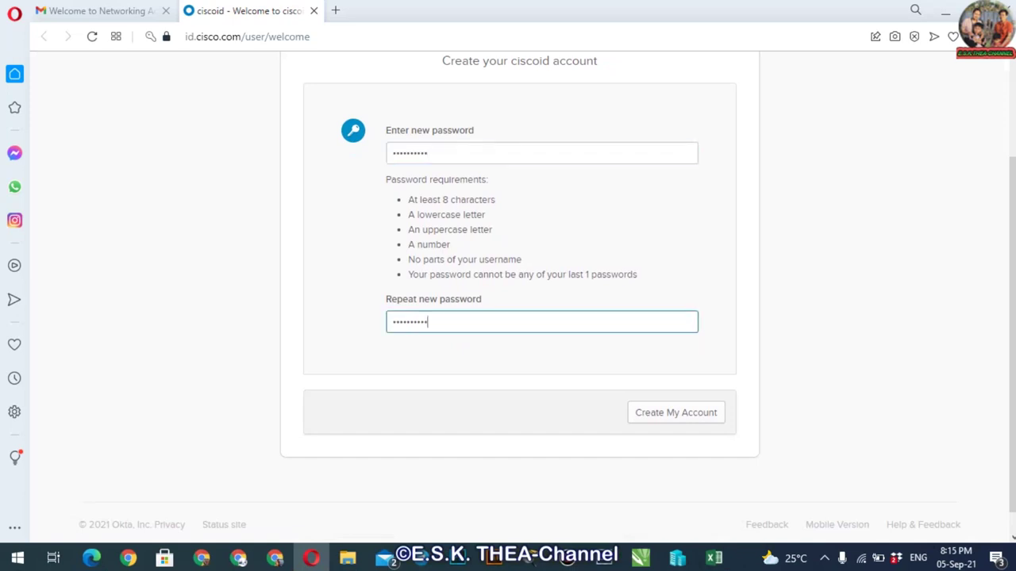
left_click(428, 152)
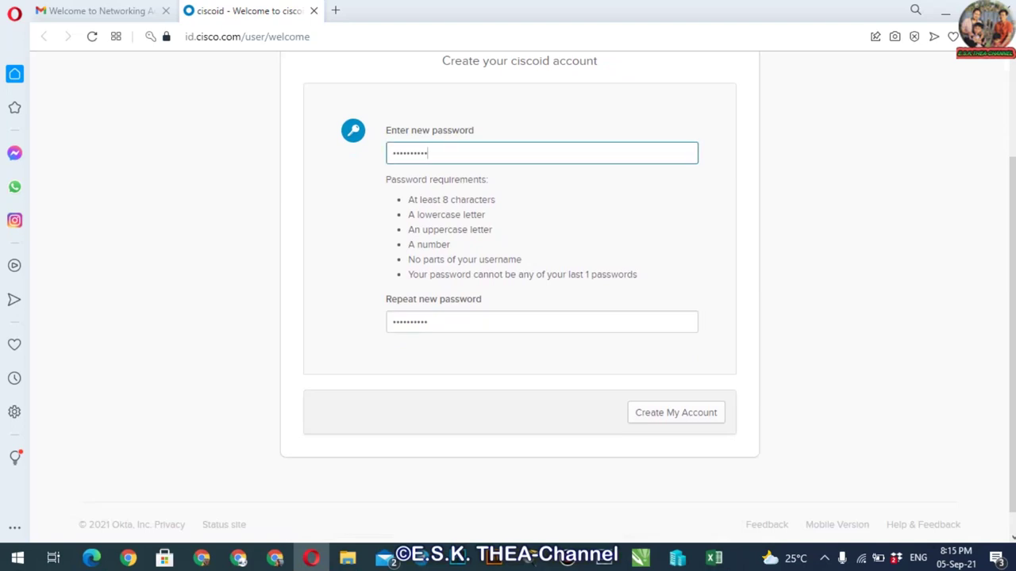
left_click(428, 322)
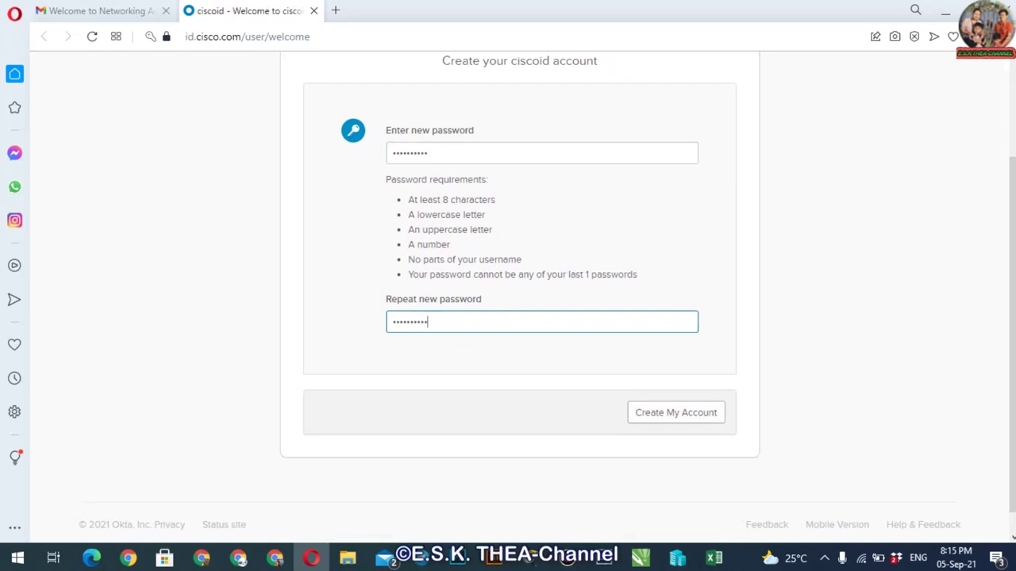
scroll(520, 317, "up", 2)
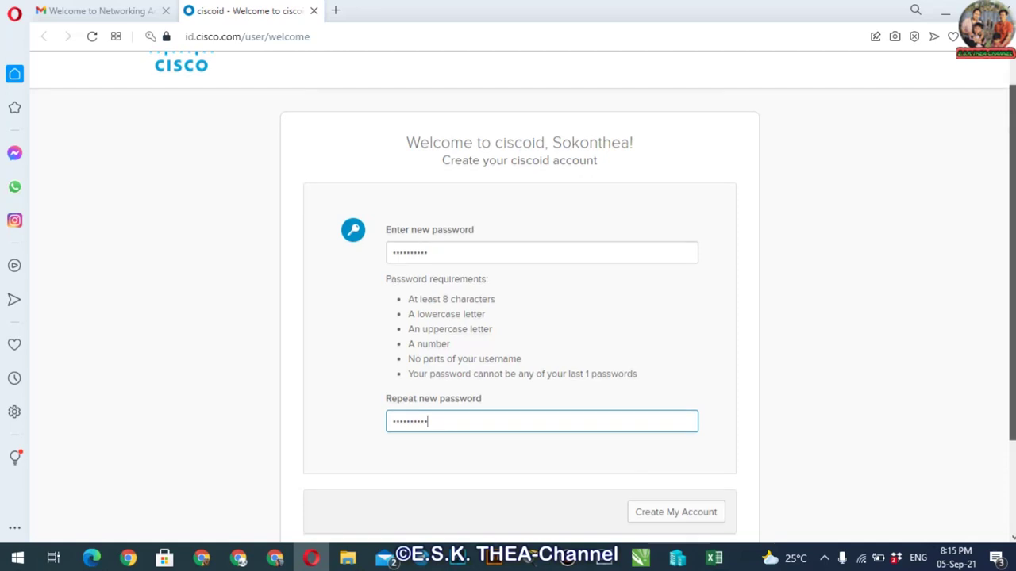
scroll(520, 317, "down", 1)
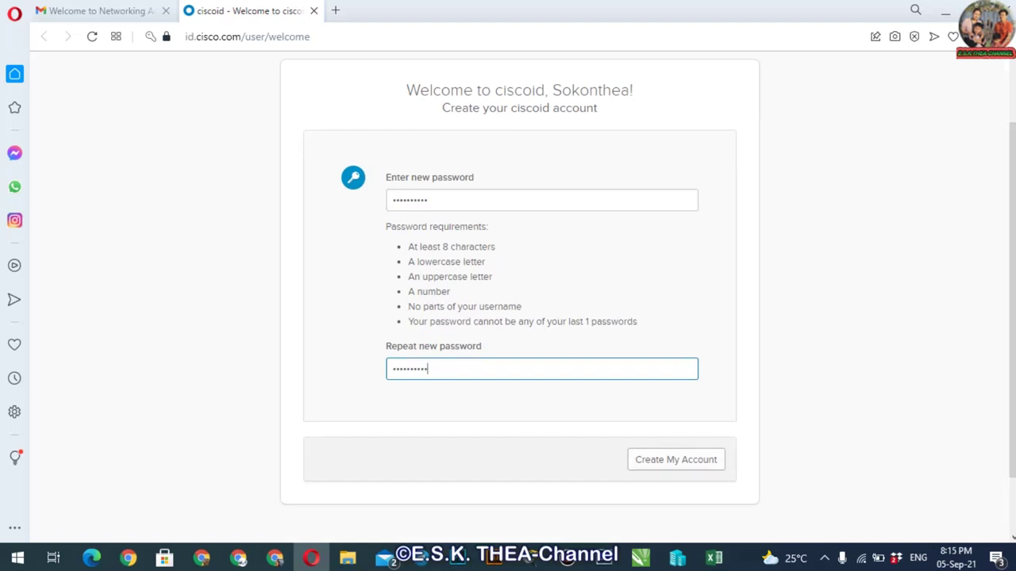
key("Return")
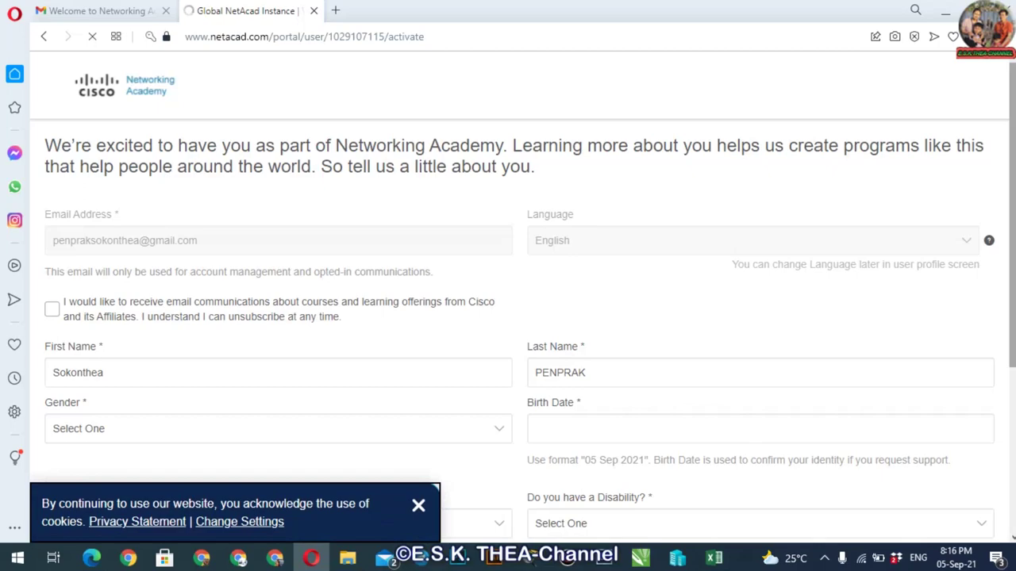
- Scroll through the prefilled activation profile form down to the Create Account button
scroll(520, 302, "down", 2)
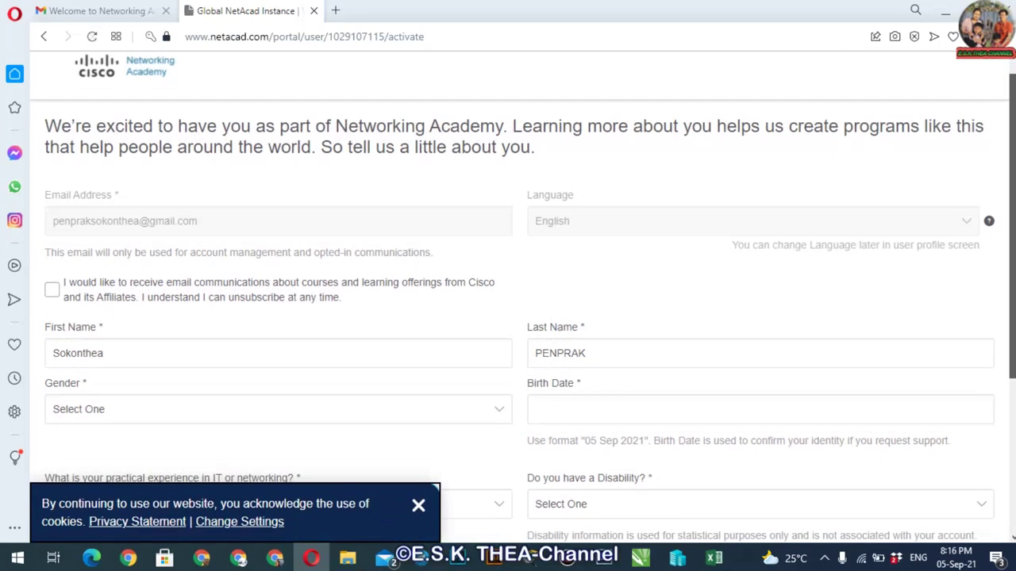
scroll(523, 298, "up", 2)
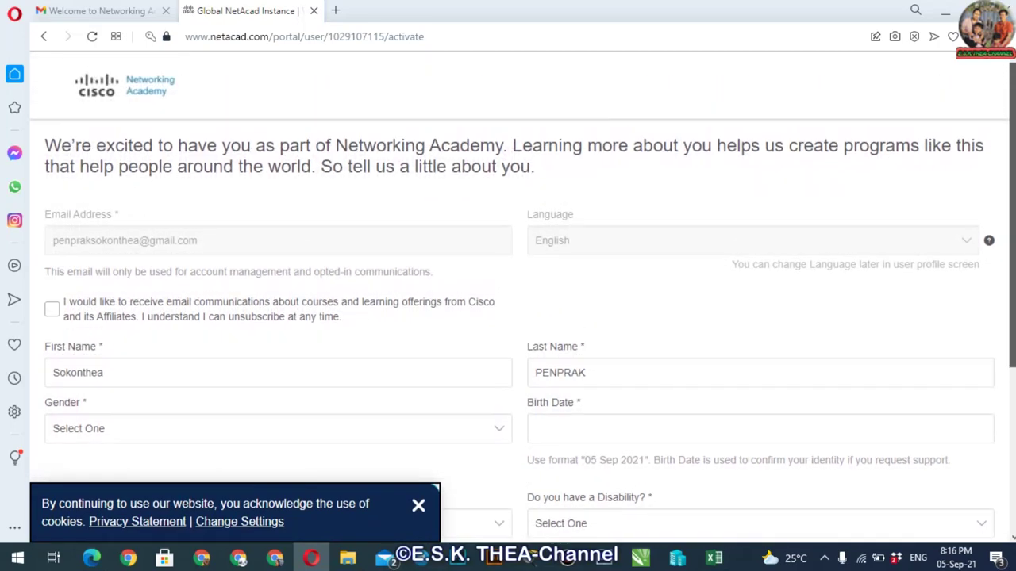
scroll(523, 294, "down", 2)
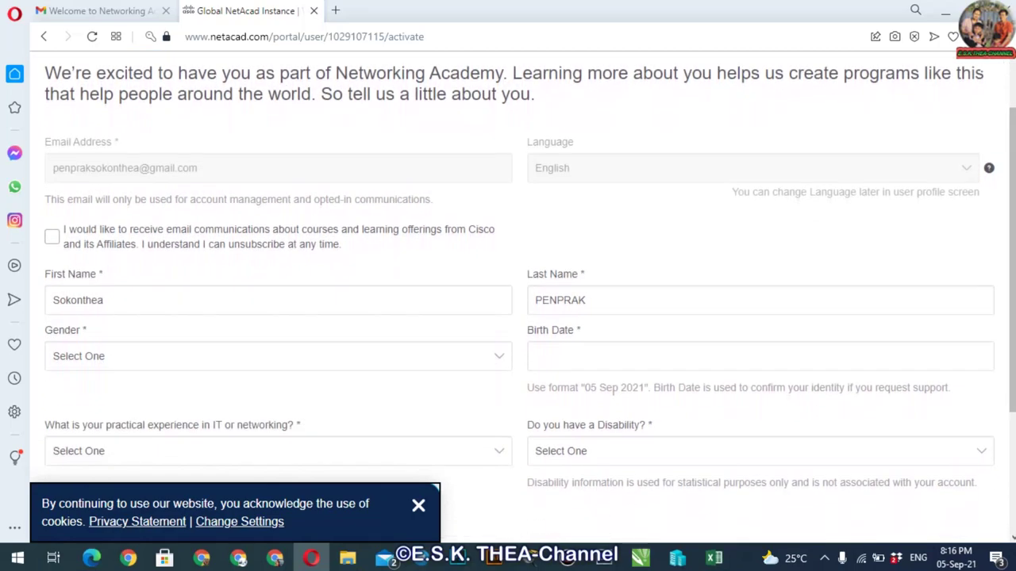
scroll(523, 294, "down", 3)
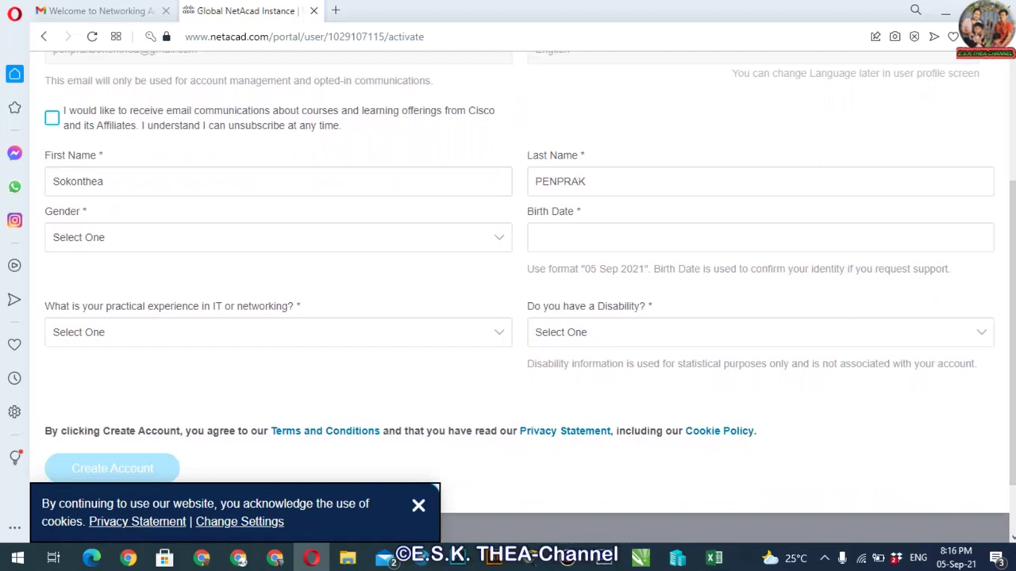
- Tick the Cisco course email opt-in and inspect the prefilled First Name and Last Name fields
left_click(51, 117)
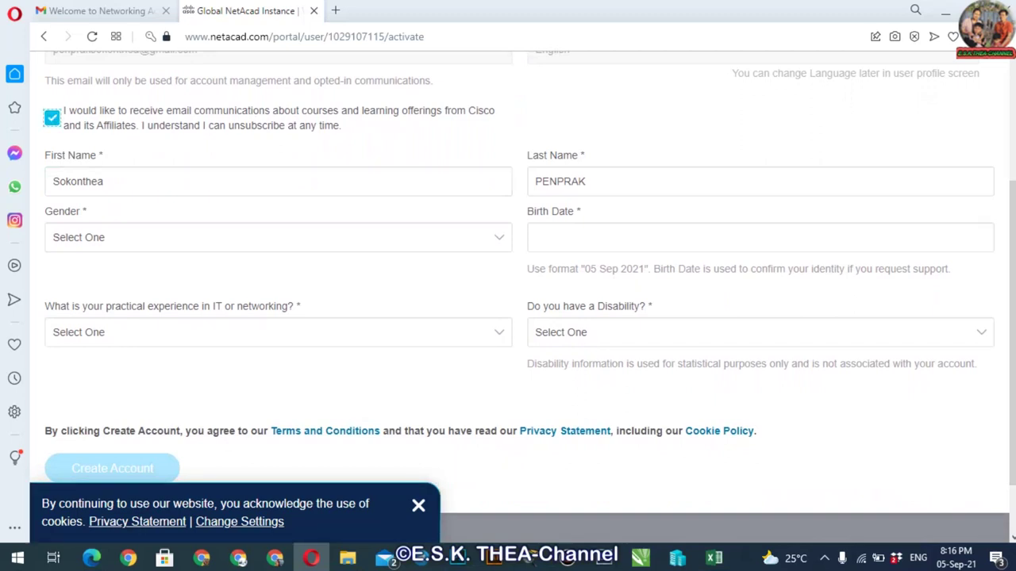
left_click(103, 181)
left_click(587, 181)
left_click(103, 180)
left_click_drag(102, 181, 53, 181)
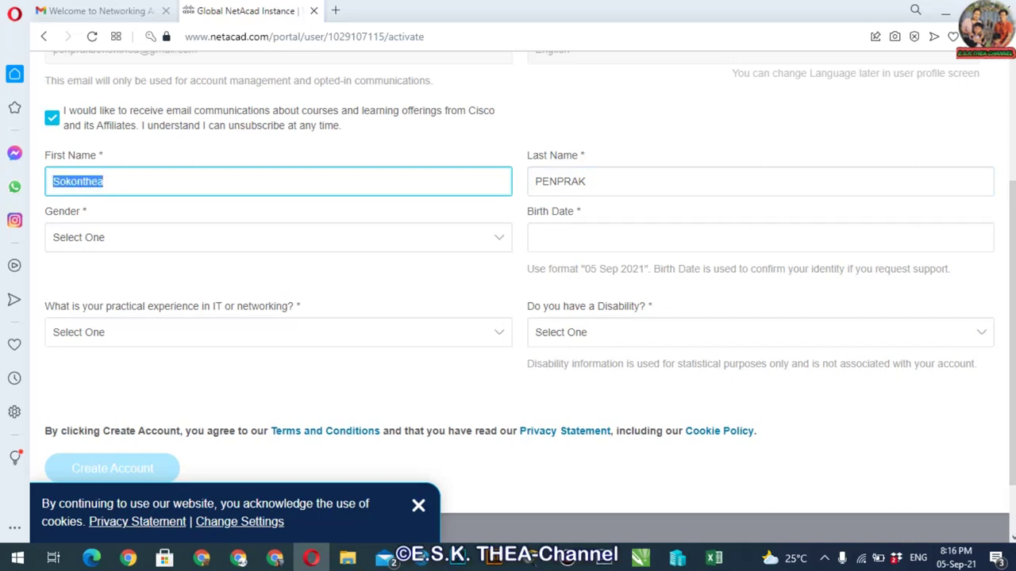
left_click(585, 181)
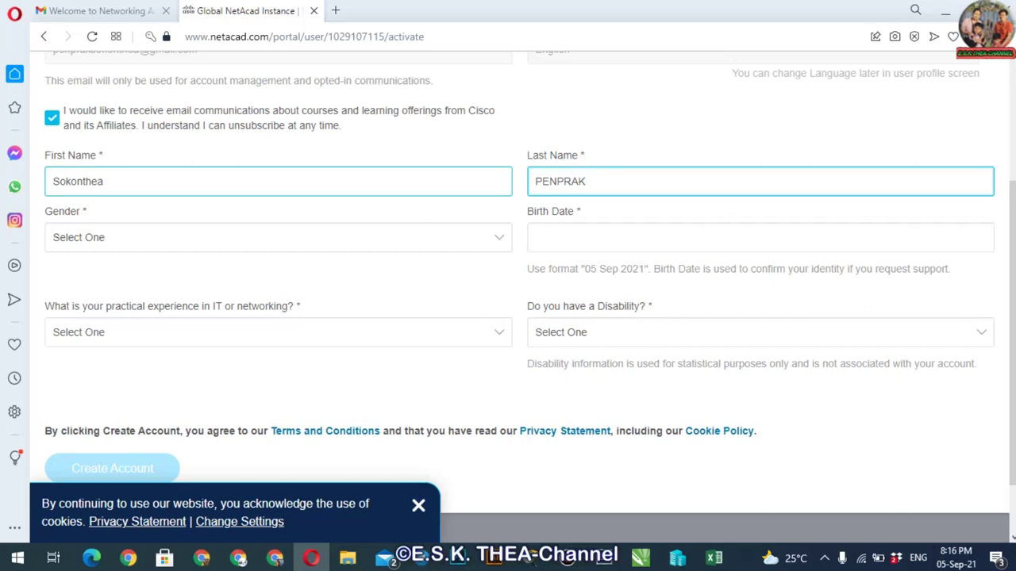
double_click(78, 181)
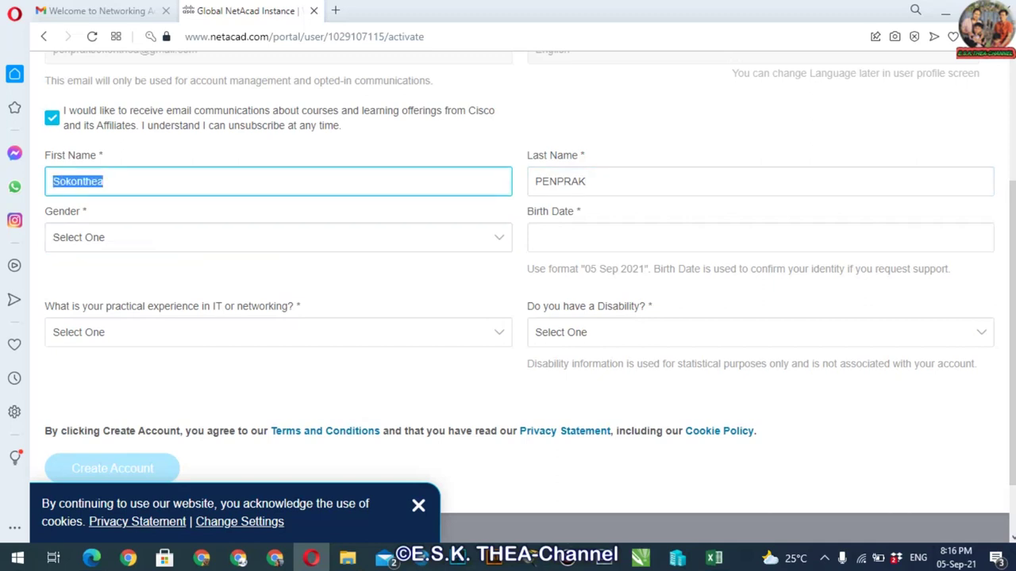
left_click(586, 181)
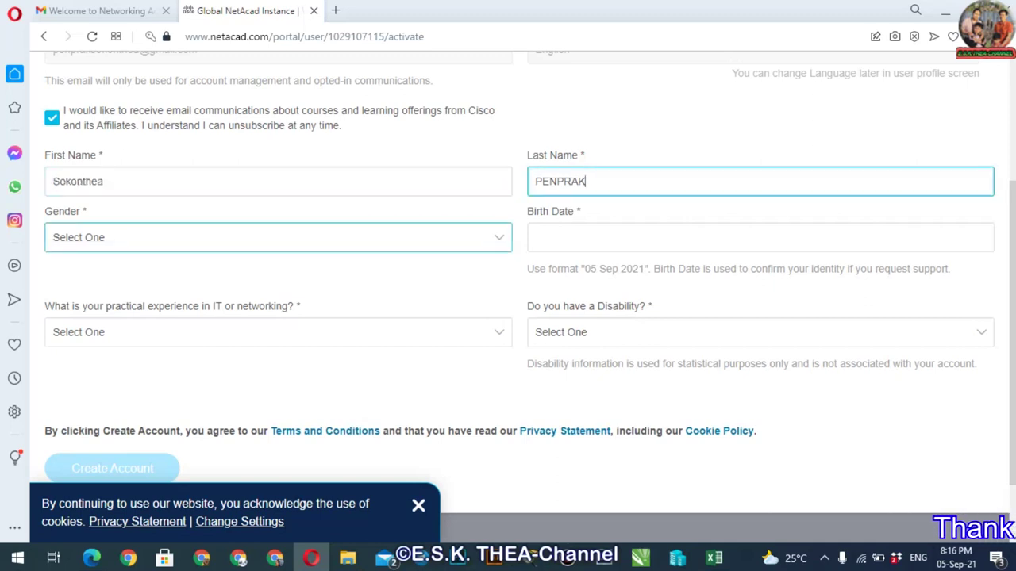
left_click(278, 237)
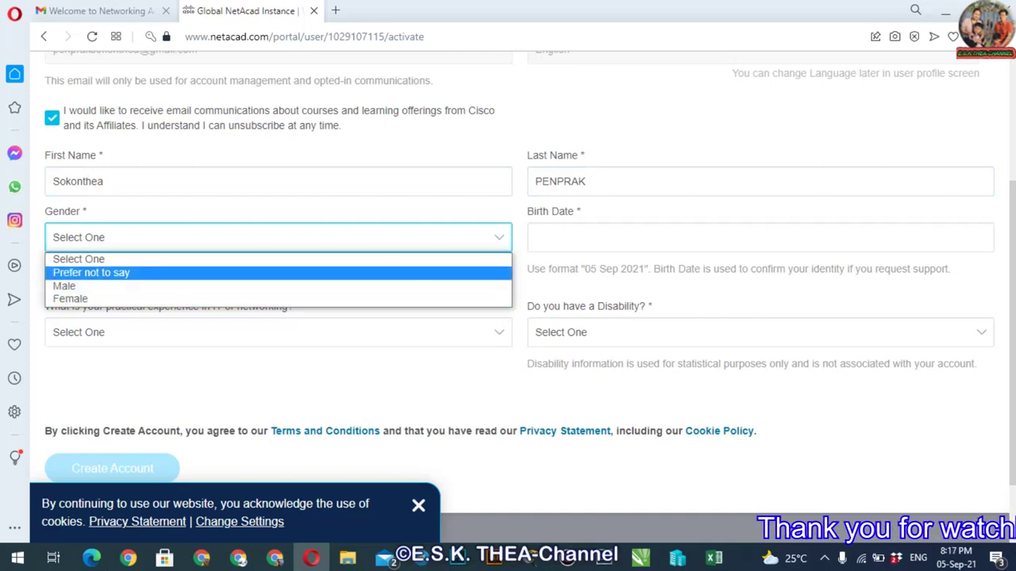
- Set the Gender dropdown to Male
left_click(91, 272)
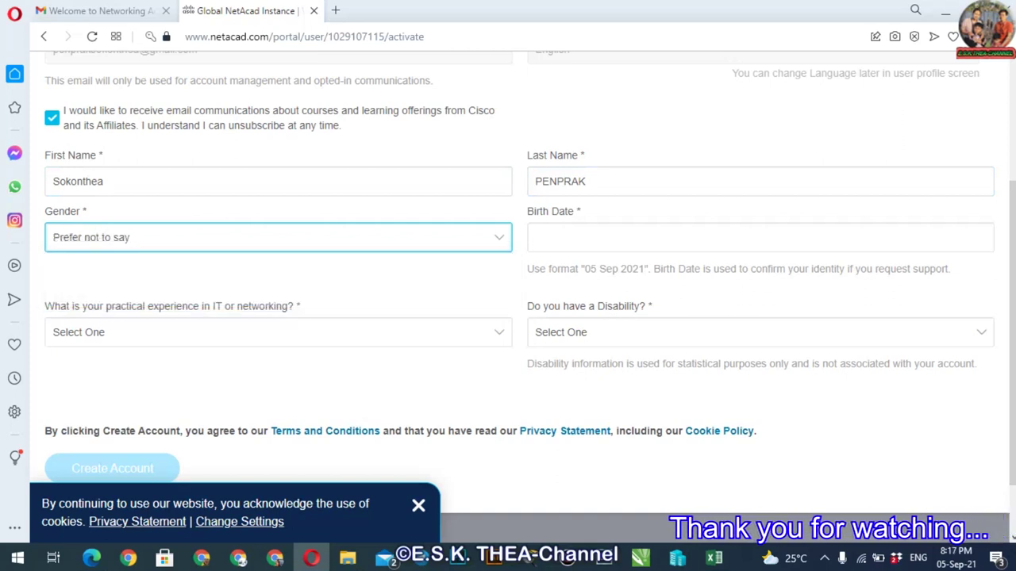
key("space")
key("Down")
key("Down")
key("Up")
key("Return")
- Move into the Birth Date calendar and step through its month and year choices
key("Tab")
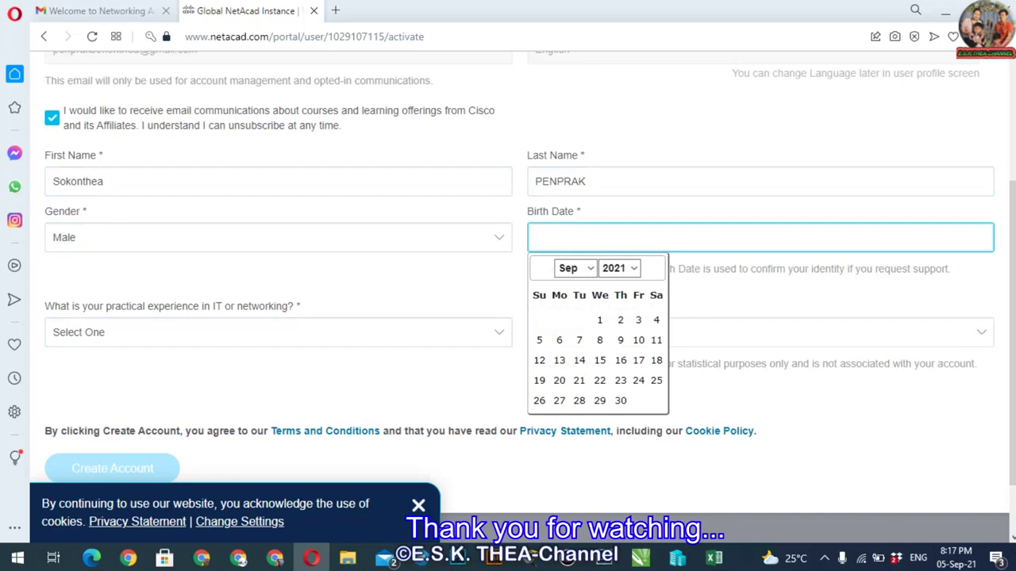
key("Tab")
key("space")
key("Up")
key("Up")
key("Up")
key("Up")
key("Up")
key("Up")
key("Down")
key("Down")
key("Up")
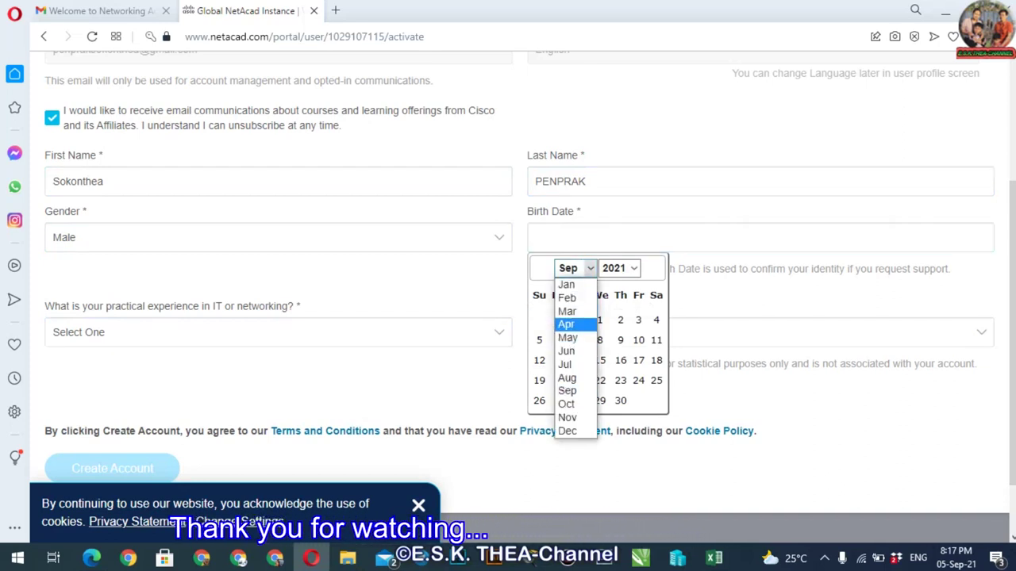
key("Return")
key("Tab")
key("space")
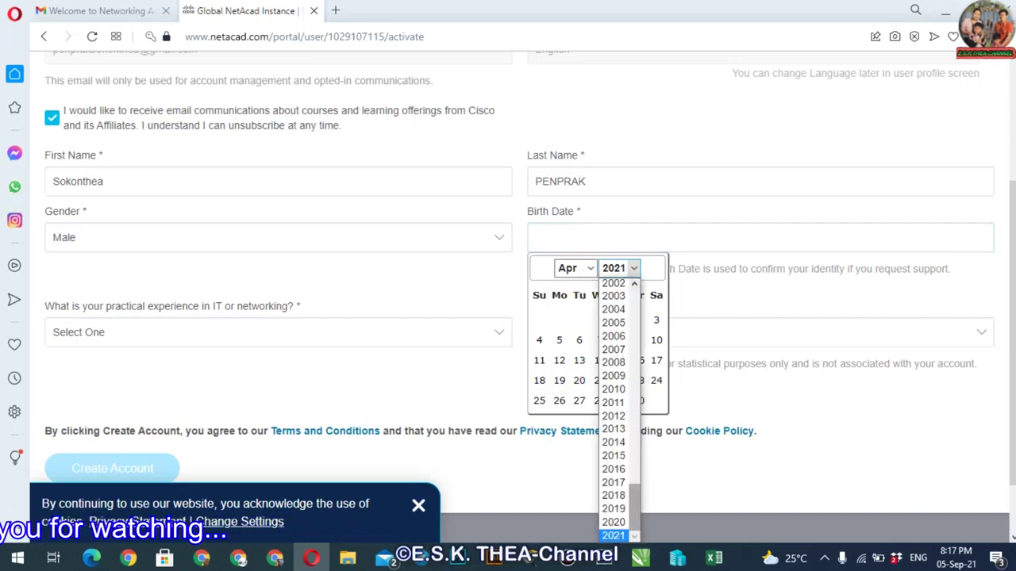
- Pick May 2000 in the calendar and choose 31 as the birth date
scroll(619, 408, "up", 4)
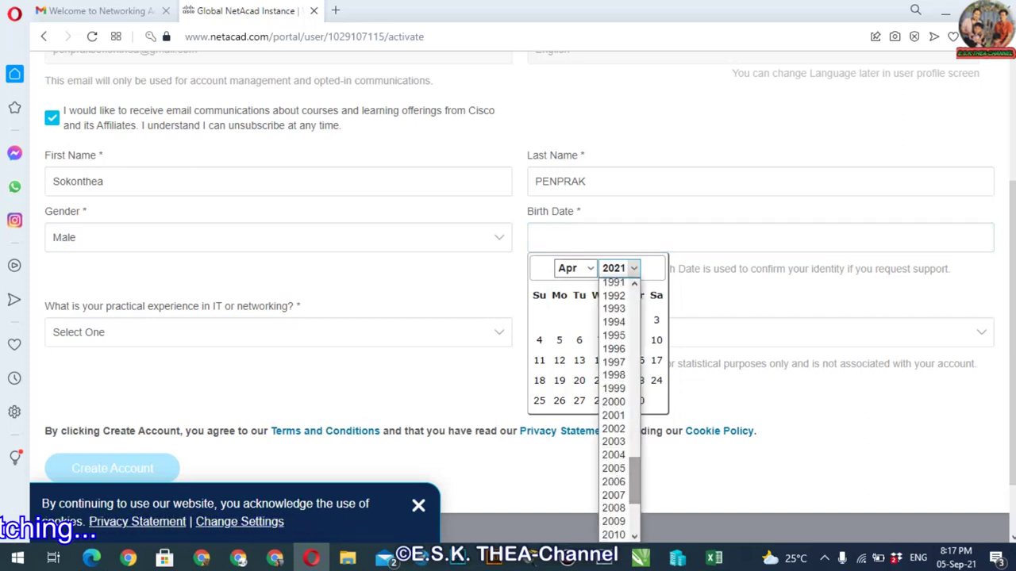
left_click(613, 402)
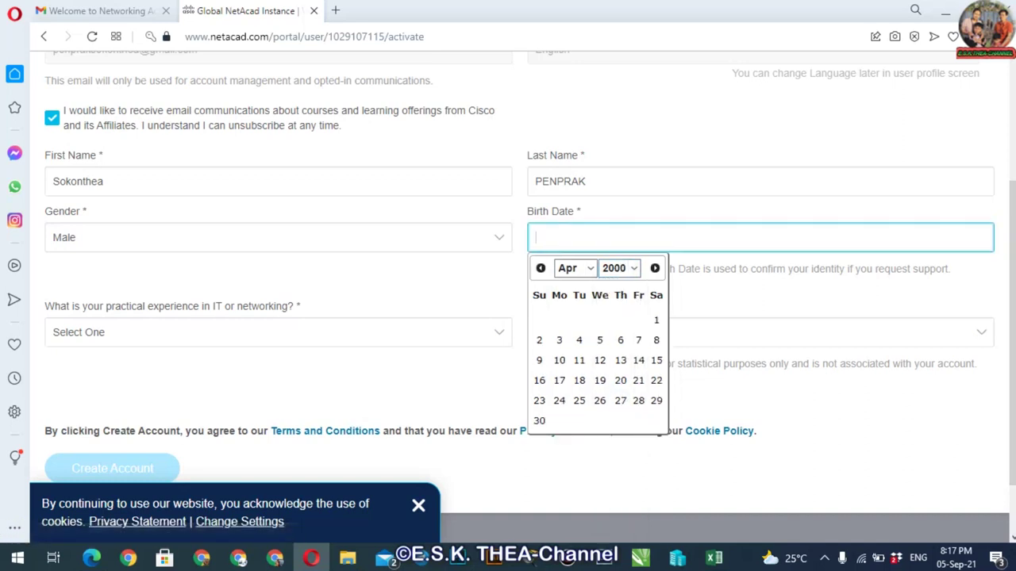
left_click(575, 268)
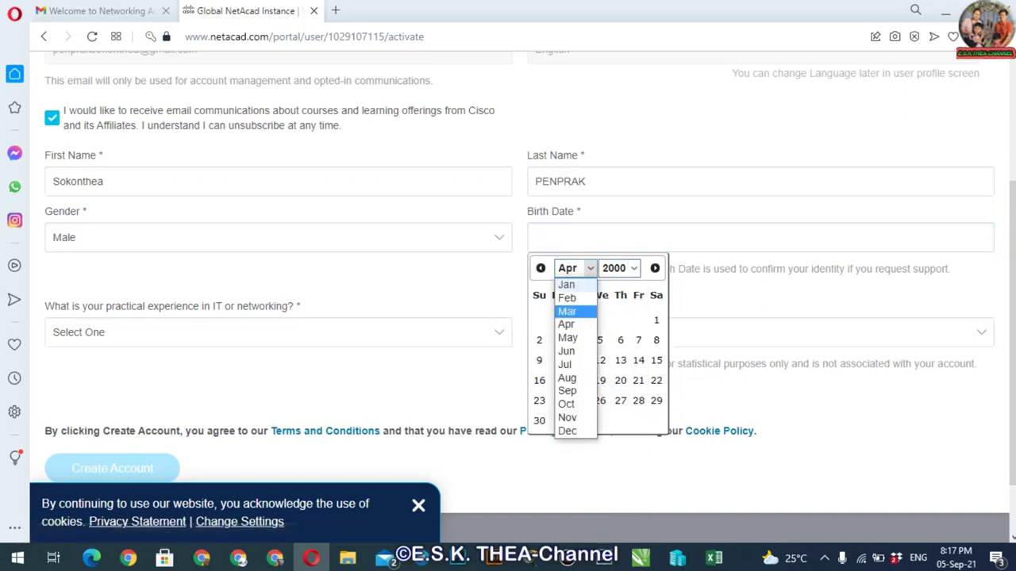
left_click(573, 338)
left_click(627, 268)
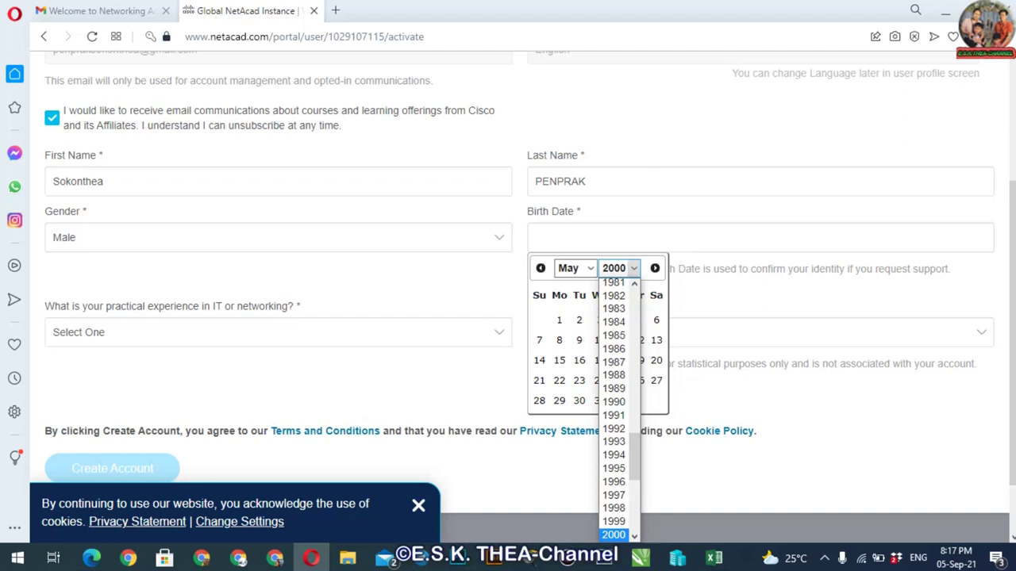
left_click(614, 534)
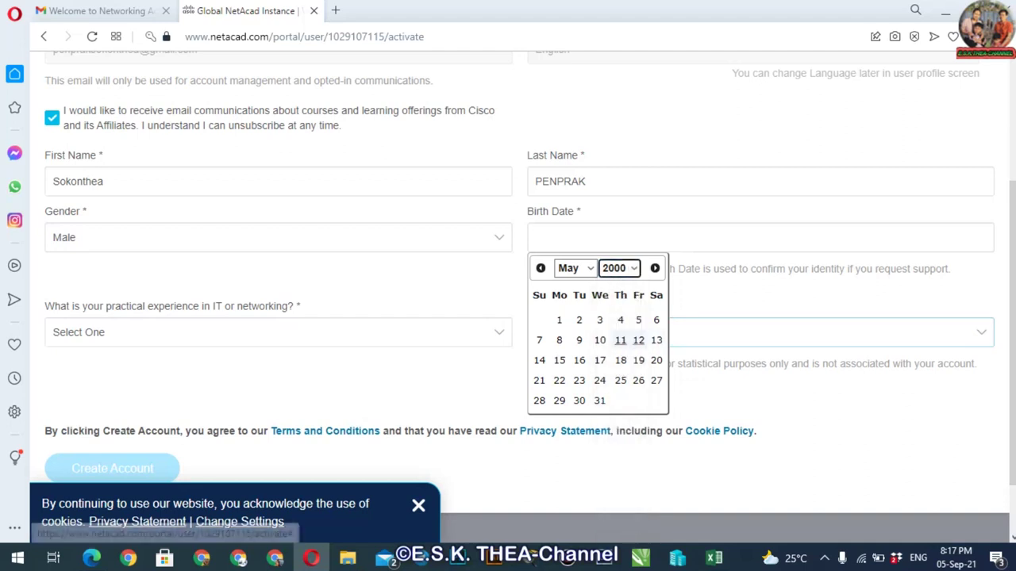
left_click(599, 400)
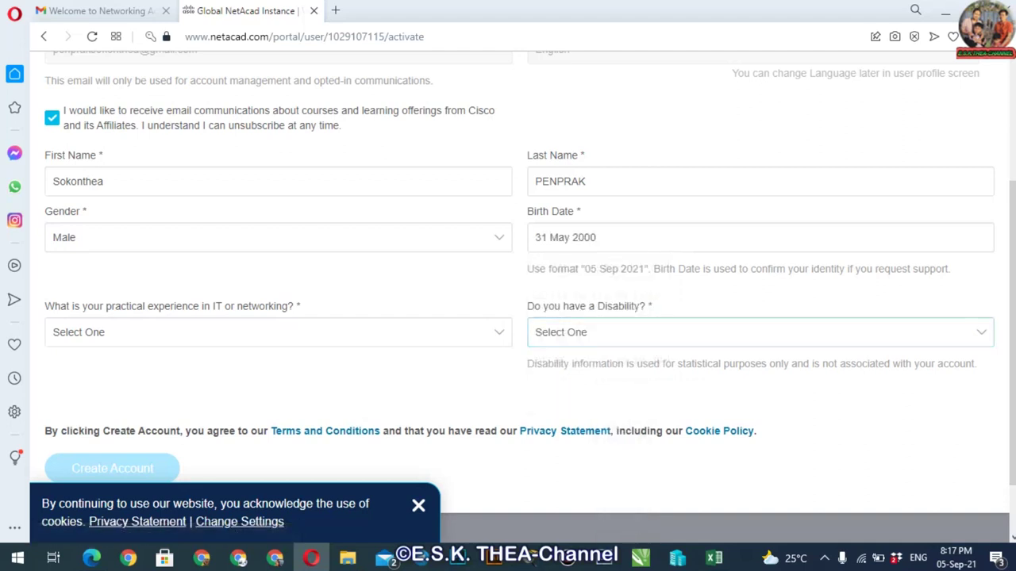
left_click(278, 332)
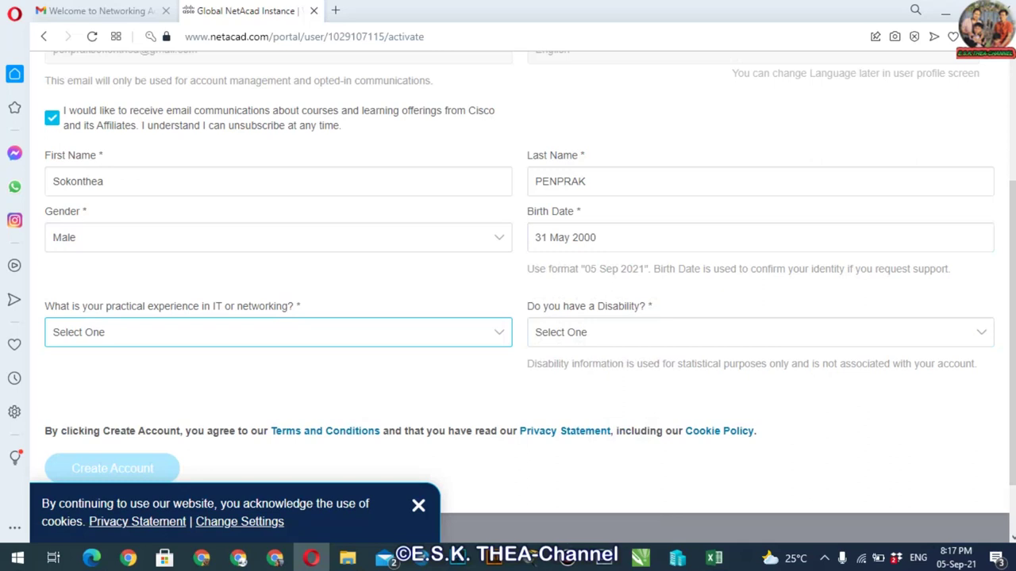
- Answer the IT experience question with 'Less than one year'
key("Tab")
key("shift+Tab")
scroll(508, 277, "down", 1)
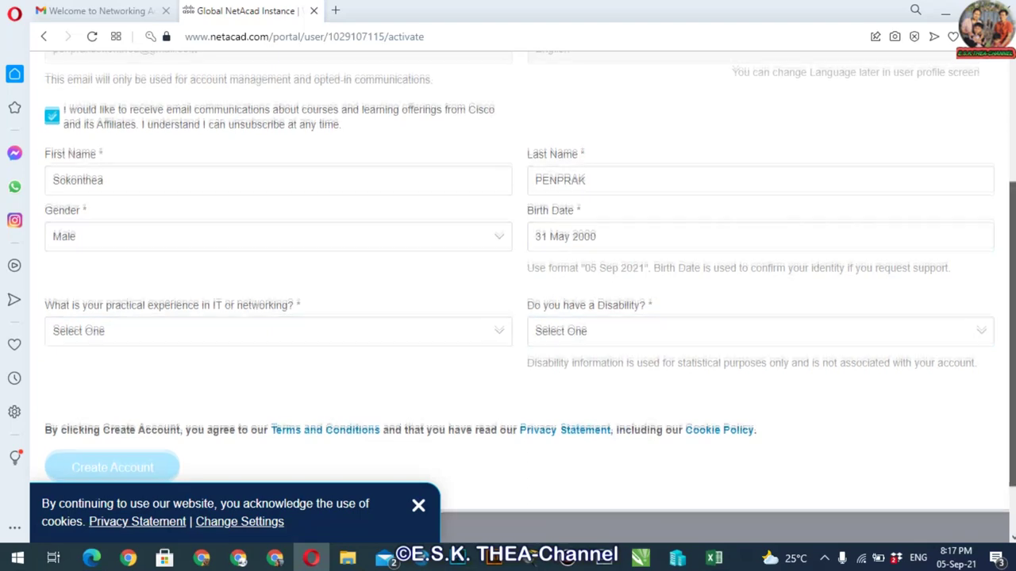
scroll(508, 281, "down", 1)
left_click(278, 257)
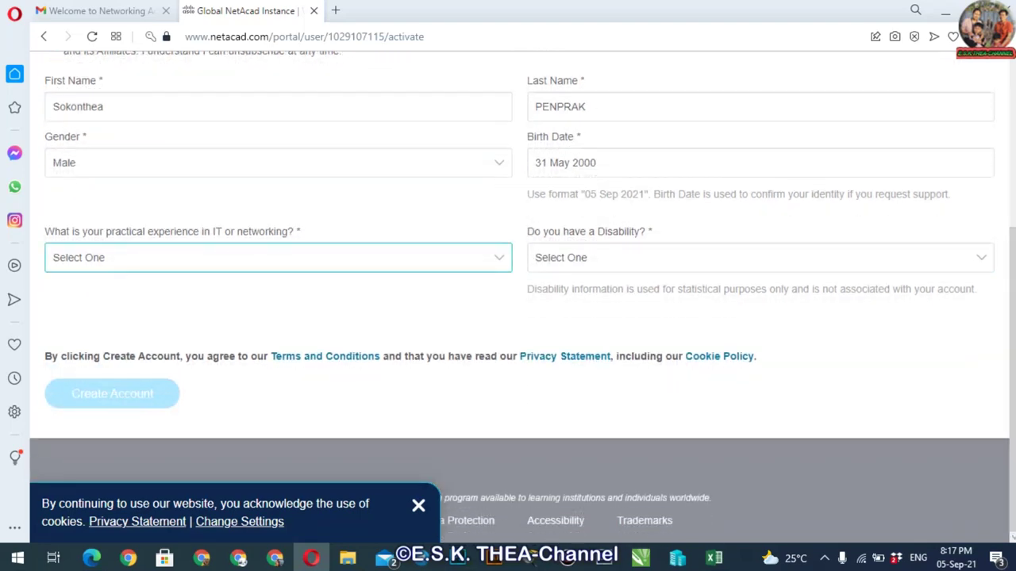
key("alt+Down")
key("Down")
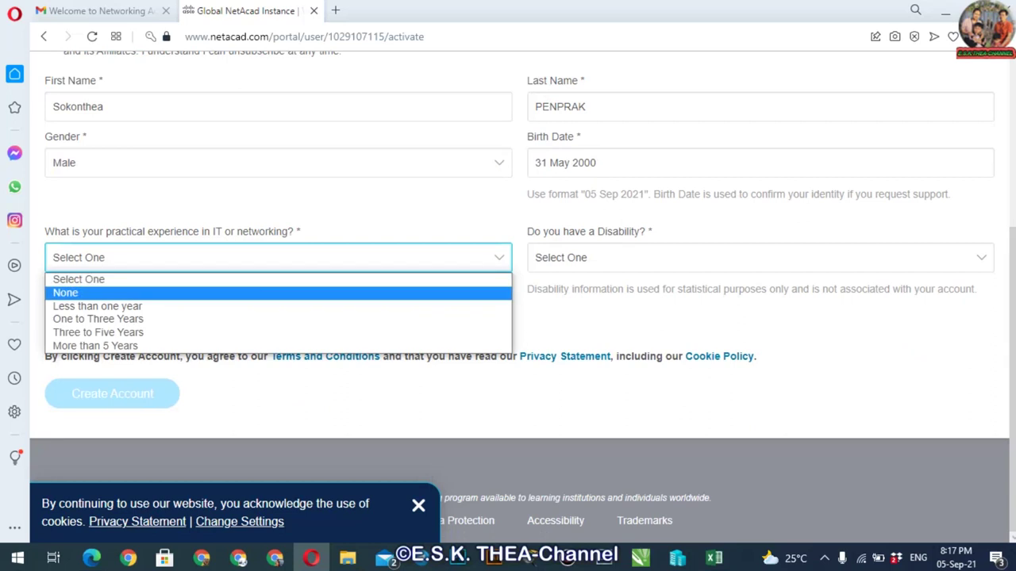
key("Down")
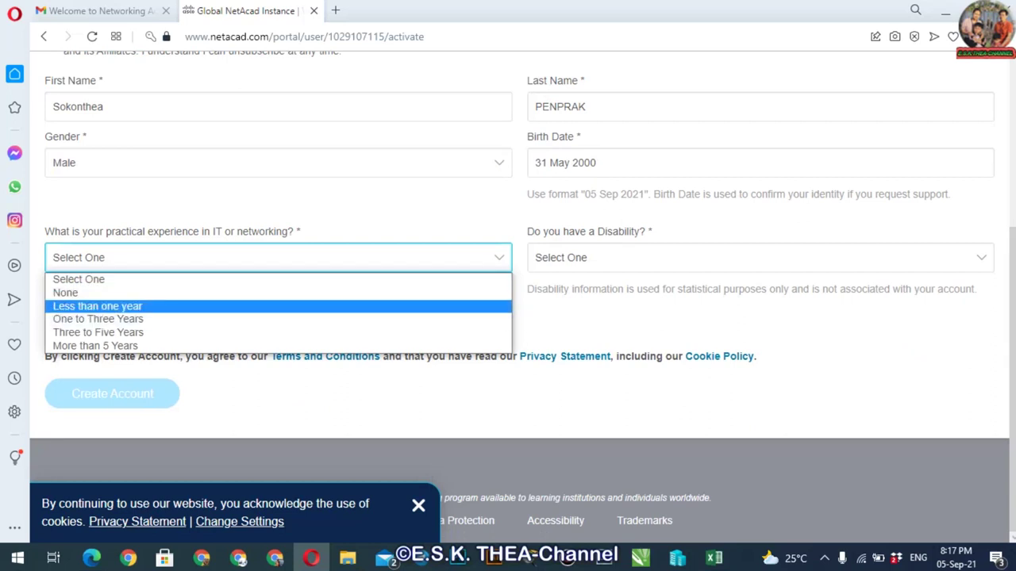
key("Down")
key("Down")
key("Down")
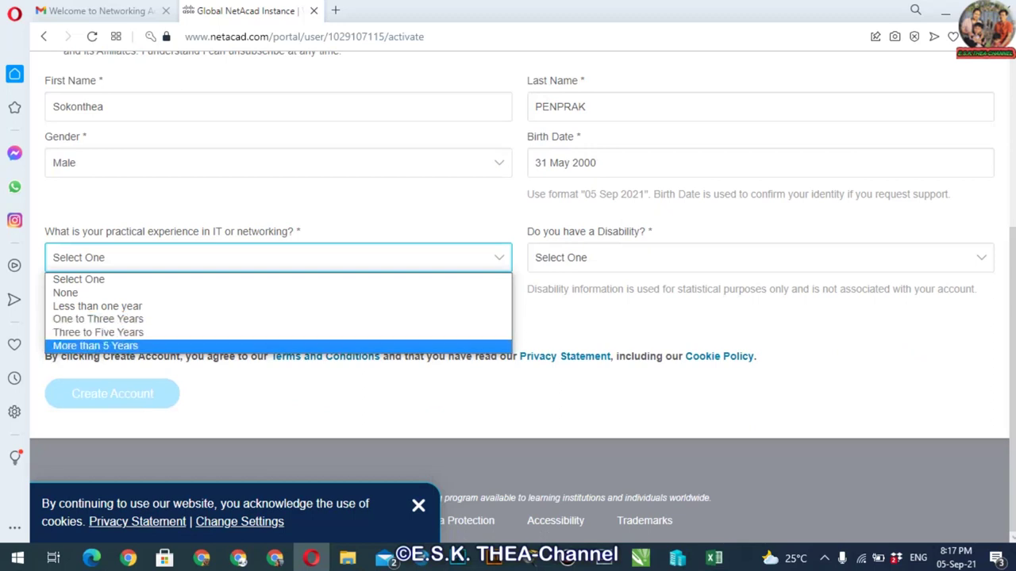
key("Up")
key("Up")
key("Up")
key("Return")
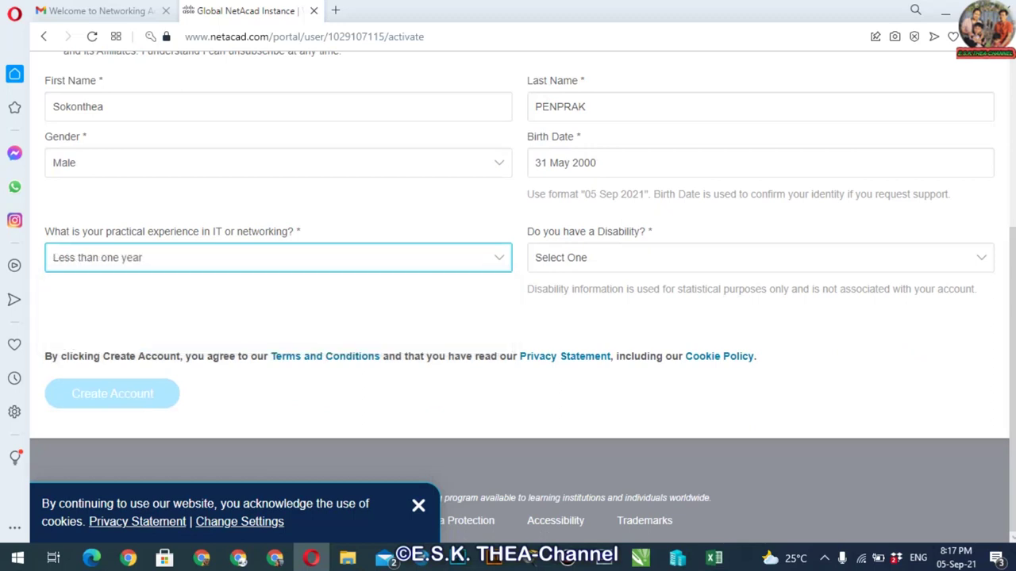
- Answer No to the disability question, then briefly switch it to Yes
key("Tab")
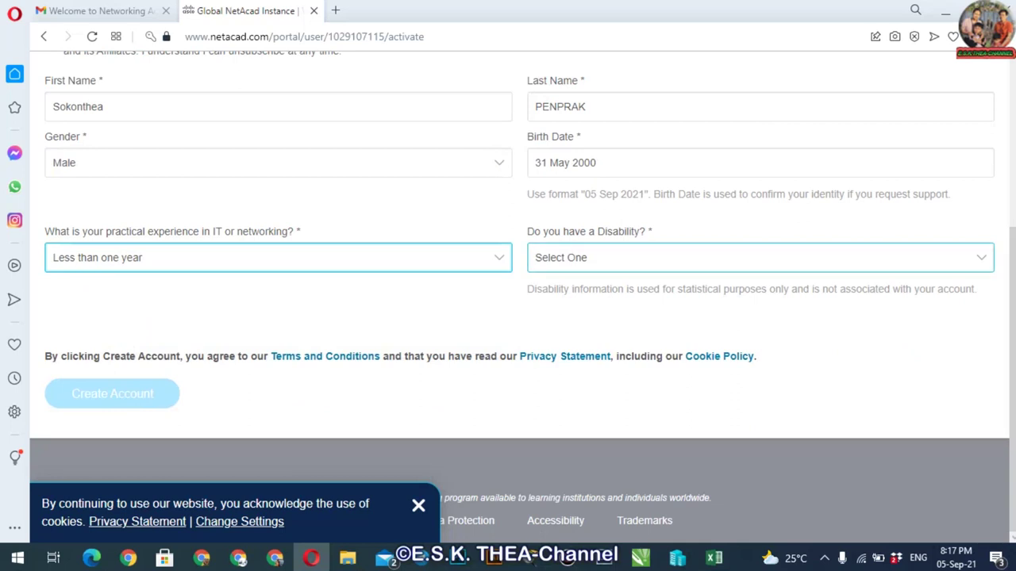
key("alt+Down")
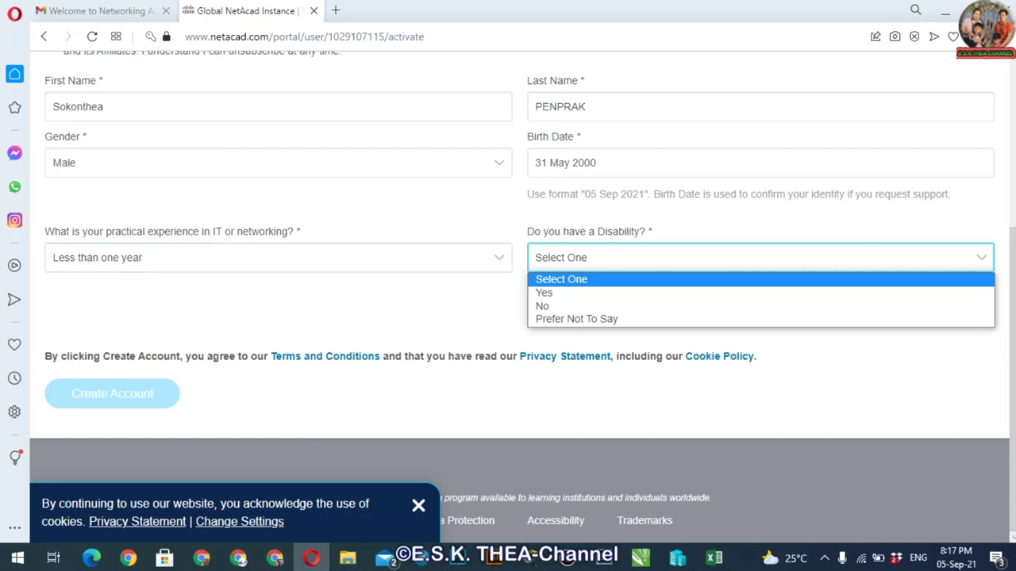
key("Down")
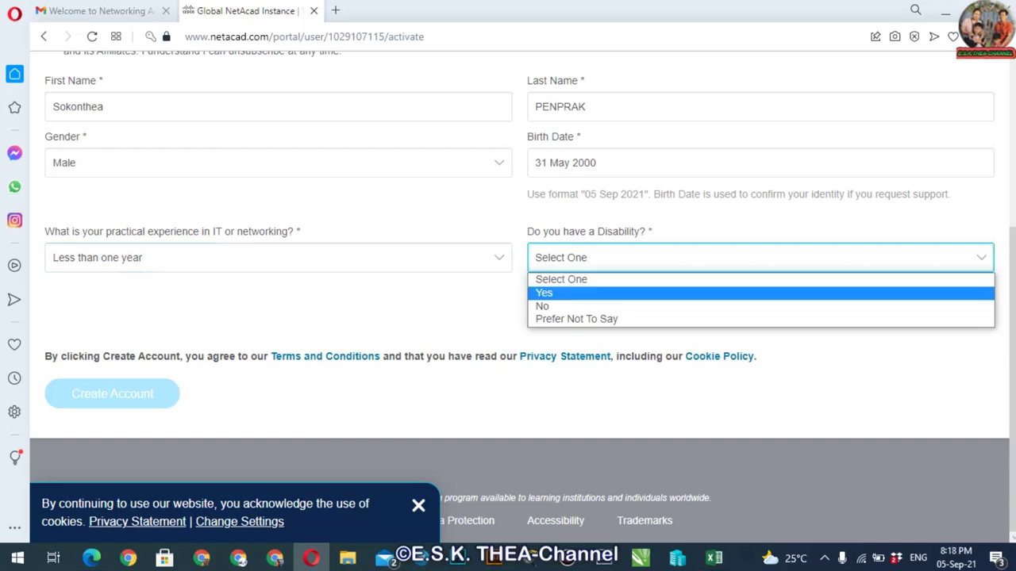
key("Down")
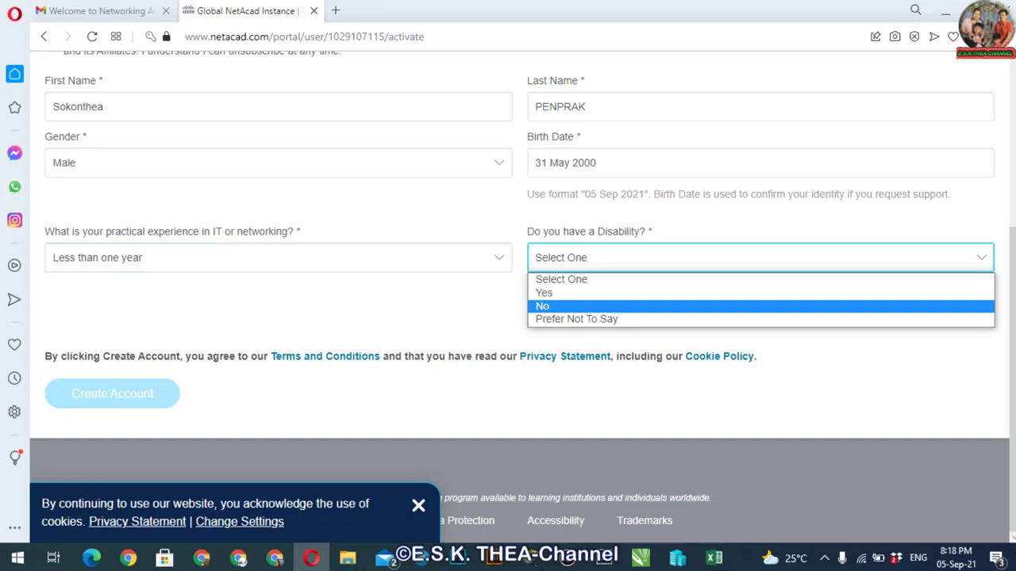
key("Return")
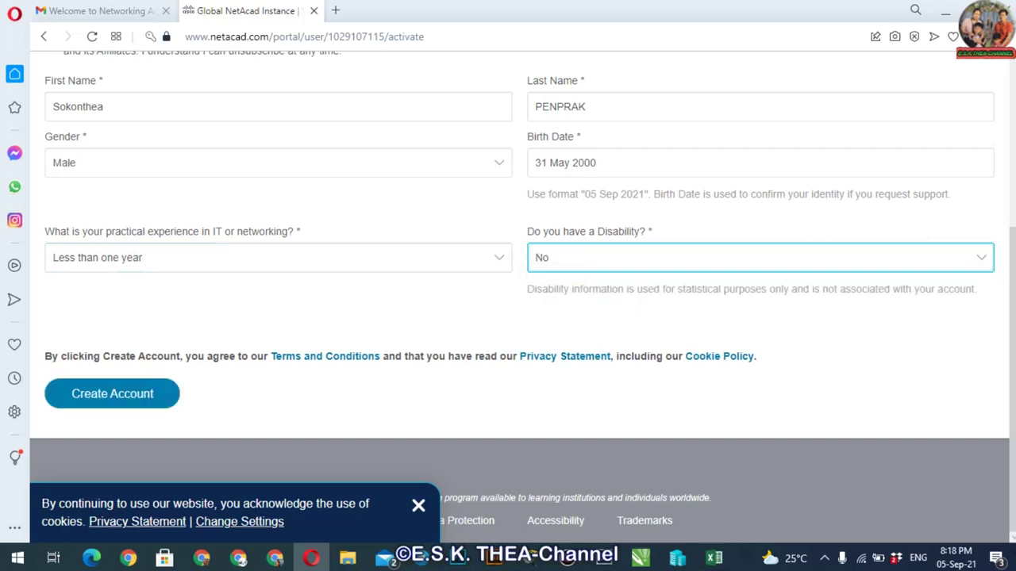
key("alt+Down")
key("Up")
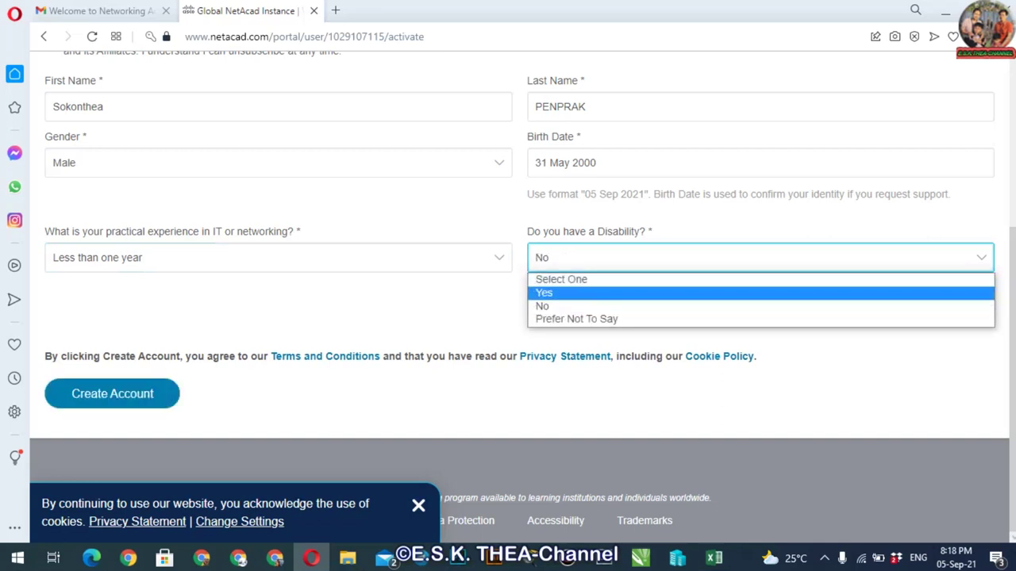
key("Return")
- Leave the impairment options unticked and set the disability answer back to No
key("Tab")
key("Tab")
key("Tab")
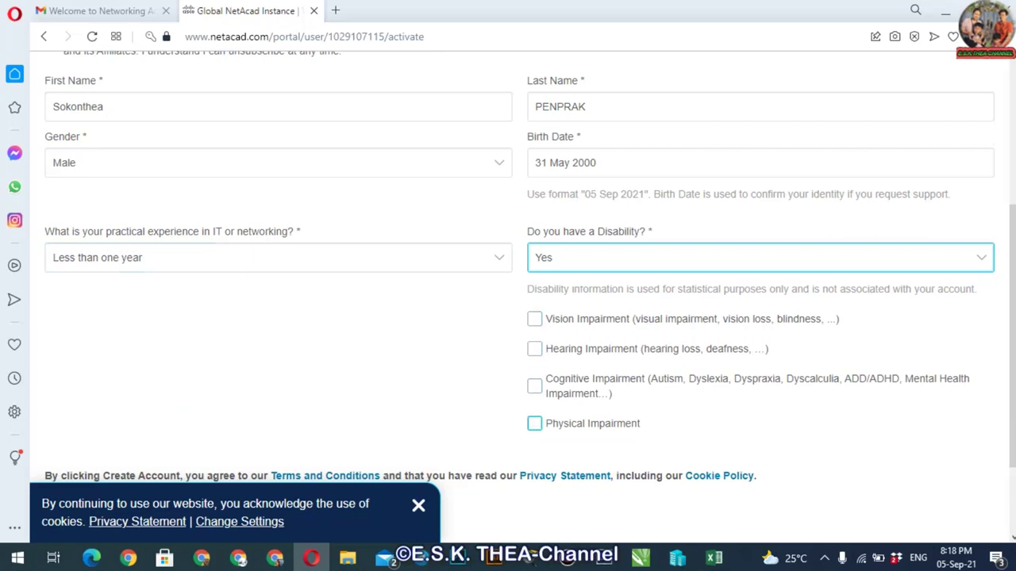
key("Tab")
key("Tab")
key("alt+Down")
key("Down")
key("Down")
key("Up")
key("Return")
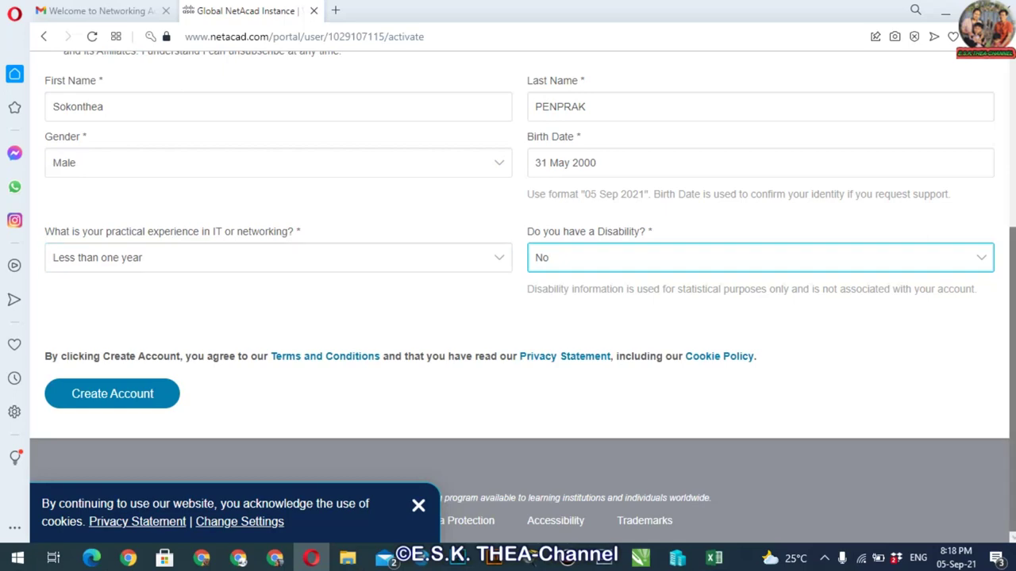
- Recheck Gender as Male and the birth month and year in the calendar
scroll(522, 294, "up", 2)
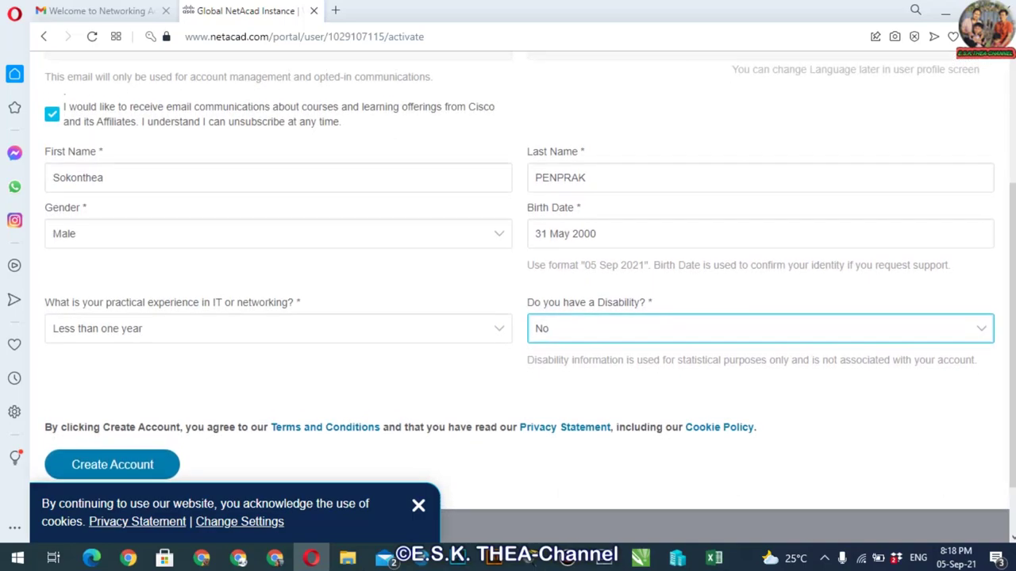
scroll(522, 293, "up", 1)
scroll(522, 293, "down", 1)
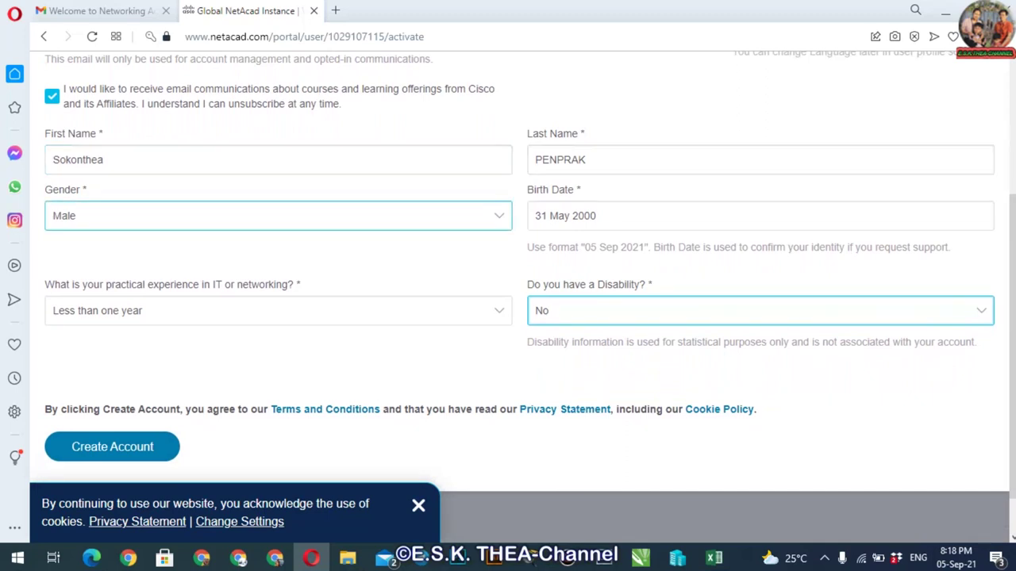
left_click(278, 216)
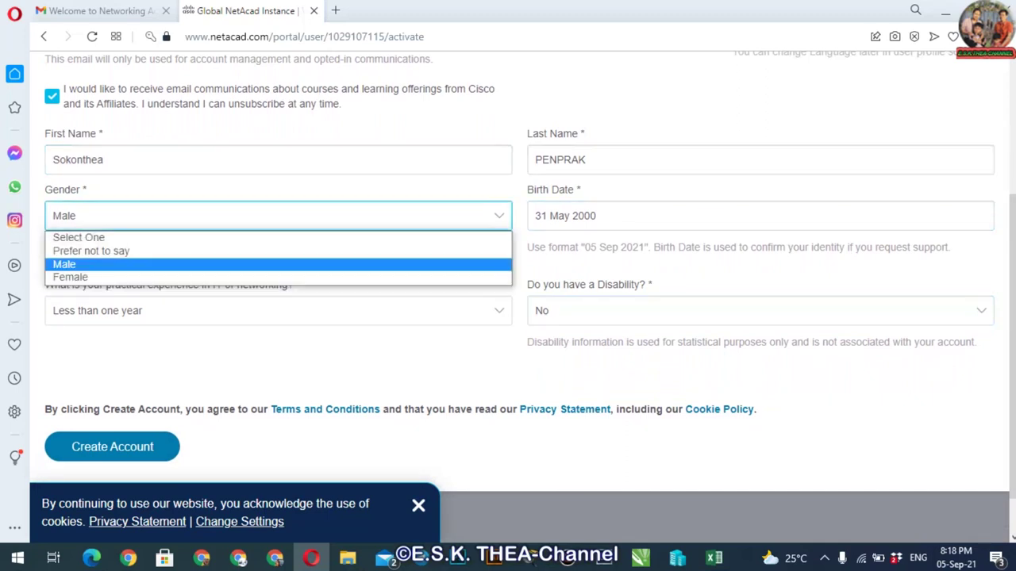
left_click(79, 264)
left_click(603, 216)
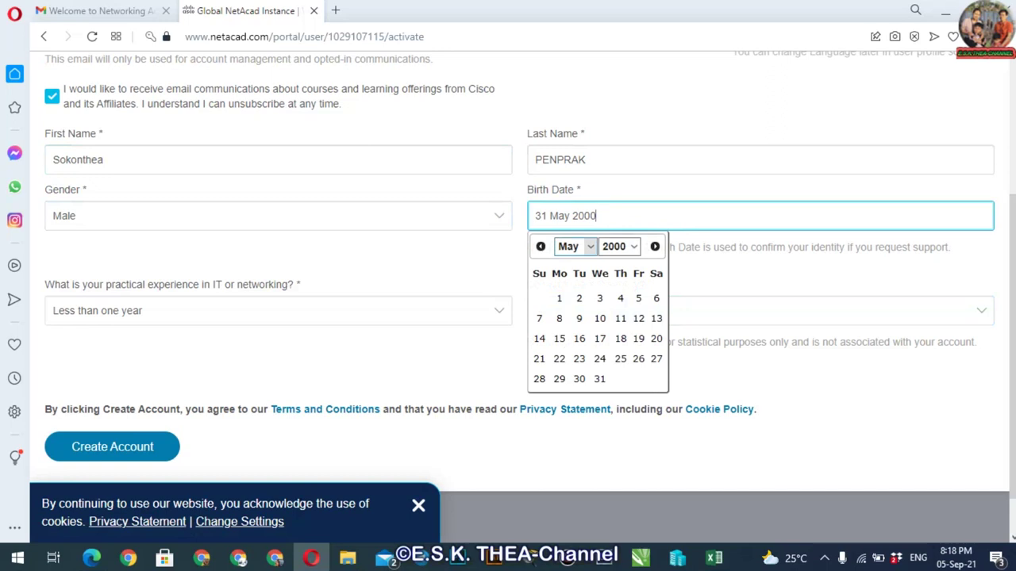
left_click(619, 246)
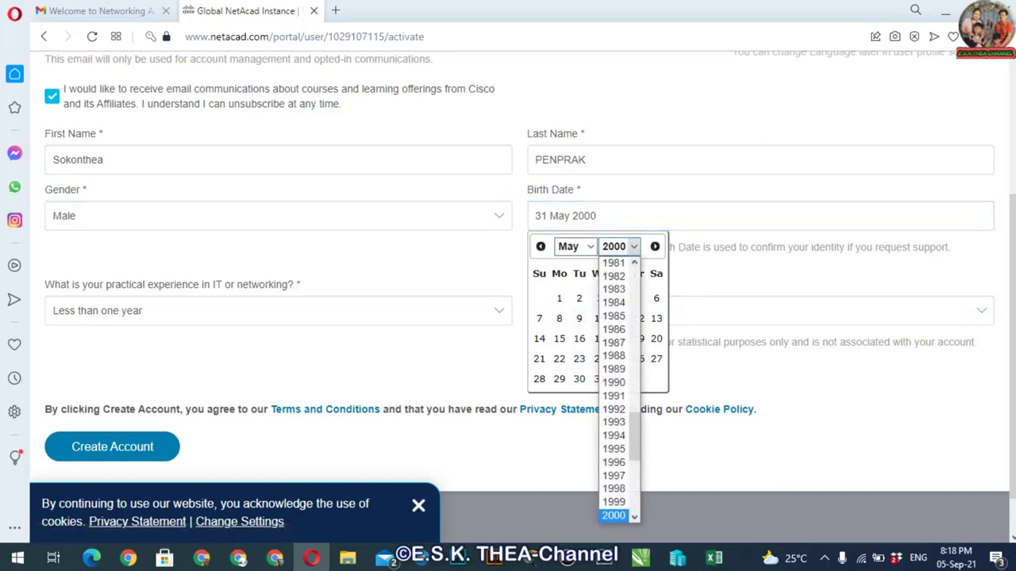
left_click(575, 246)
left_click(575, 246)
left_click(603, 216)
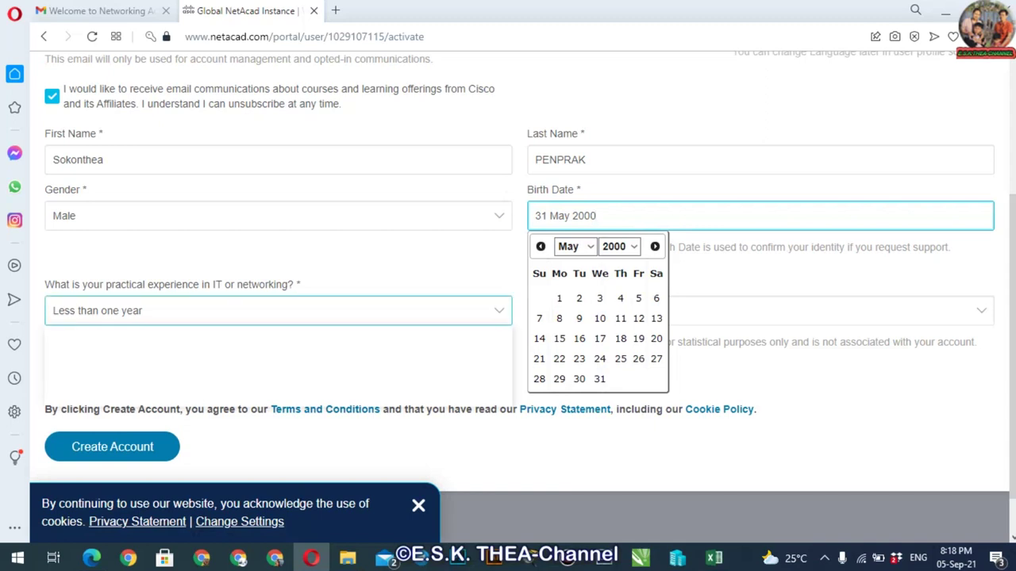
- Keep the experience answer and No for disability, then submit with Create Account
left_click(278, 310)
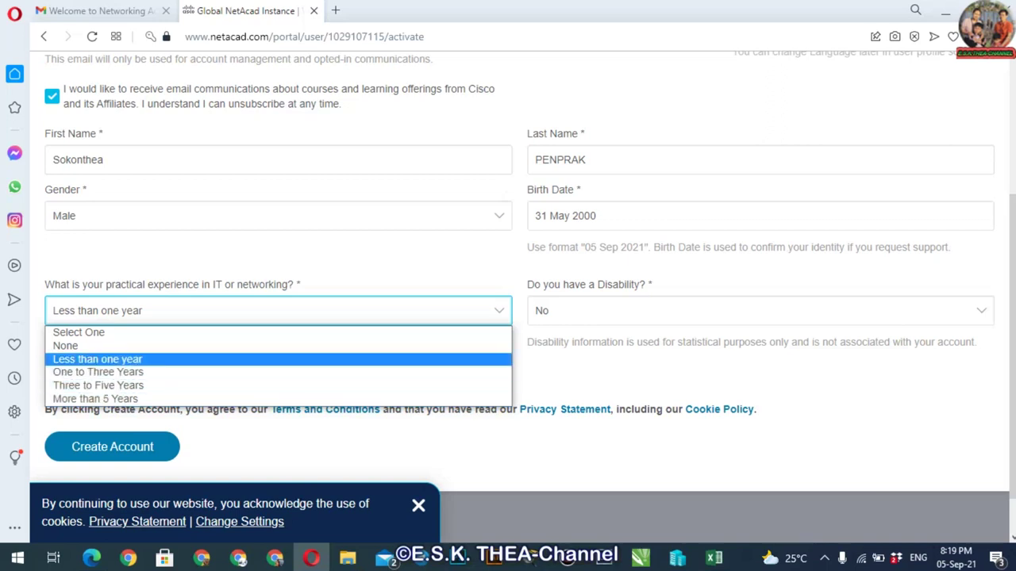
key("Return")
key("Tab")
key("alt+Down")
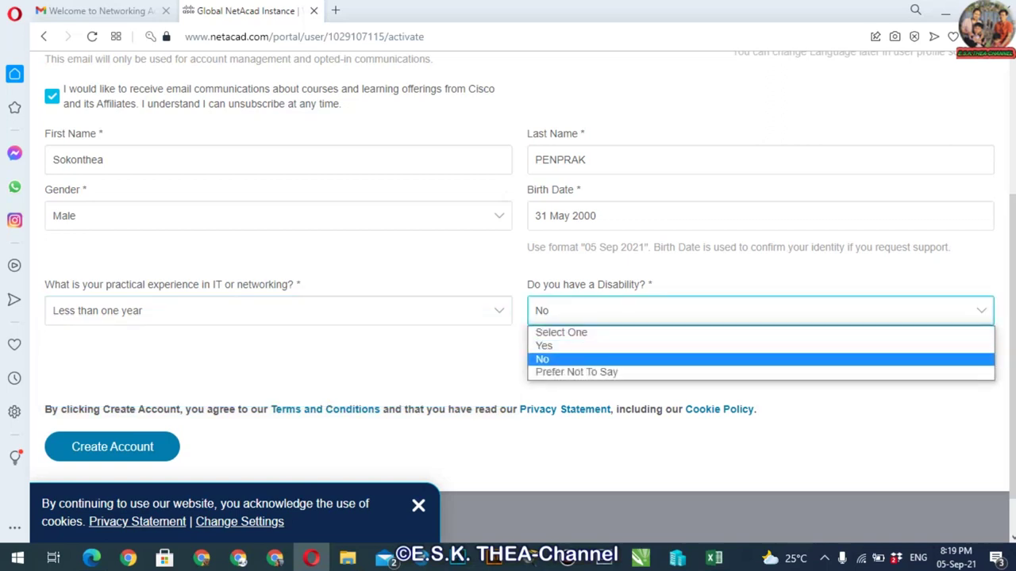
key("Down")
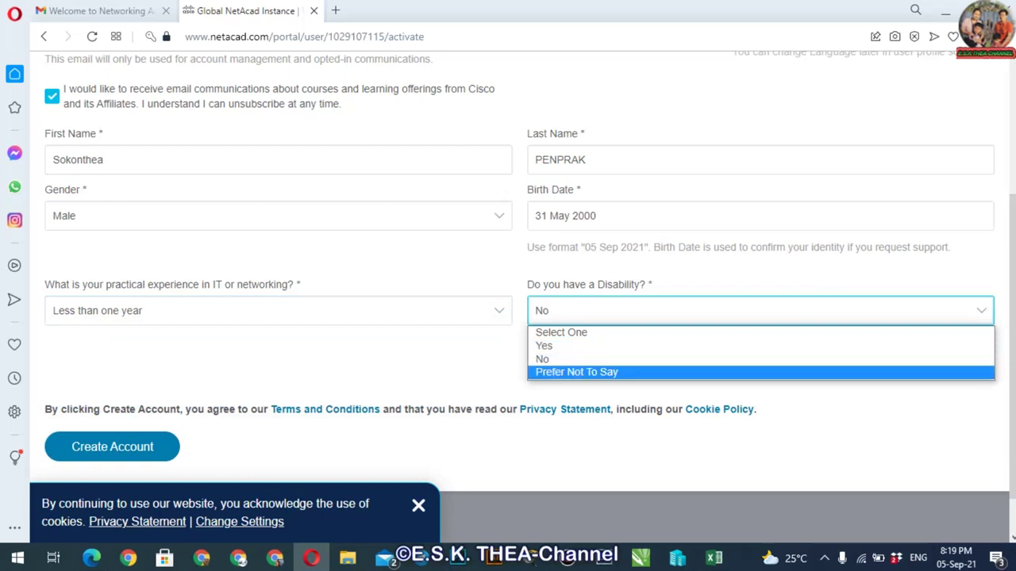
key("Up")
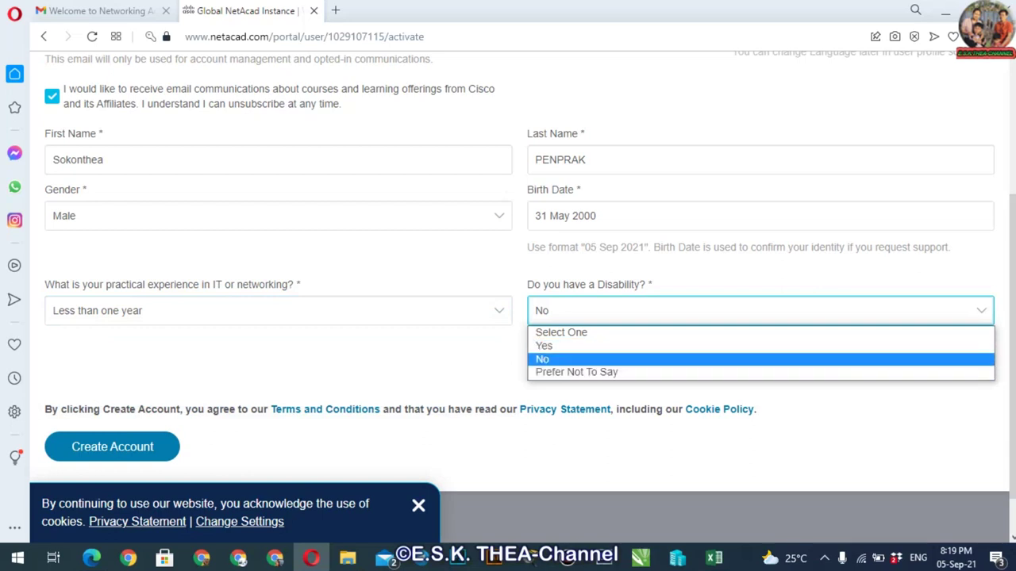
key("Return")
scroll(522, 317, "down", 1)
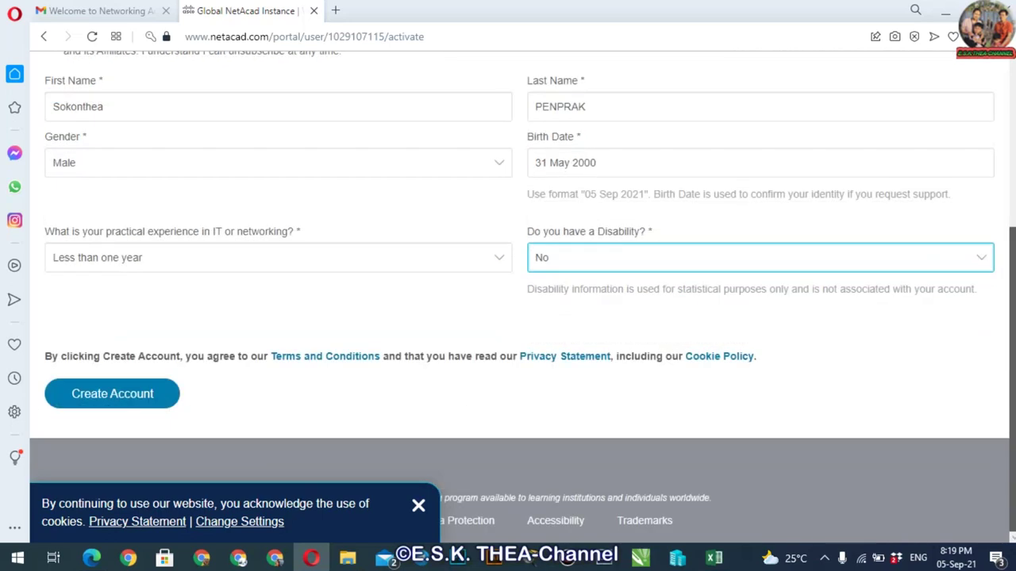
left_click(112, 394)
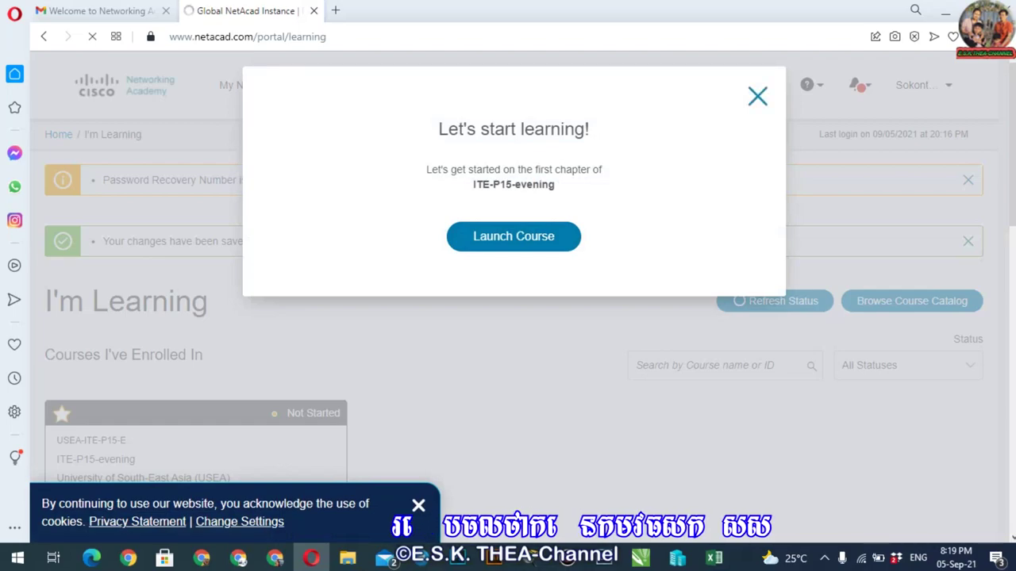
left_click(757, 96)
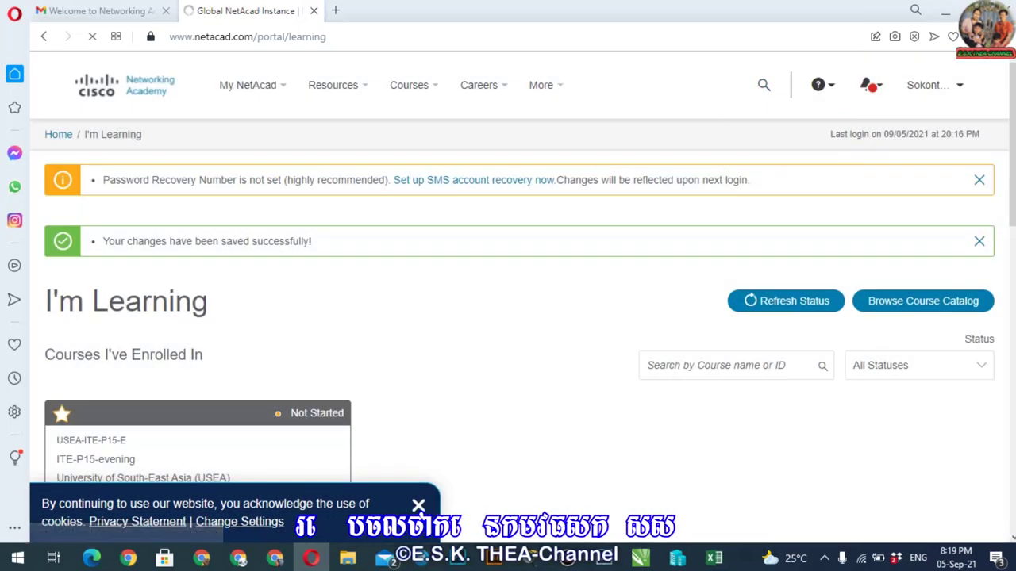
scroll(508, 302, "down", 2)
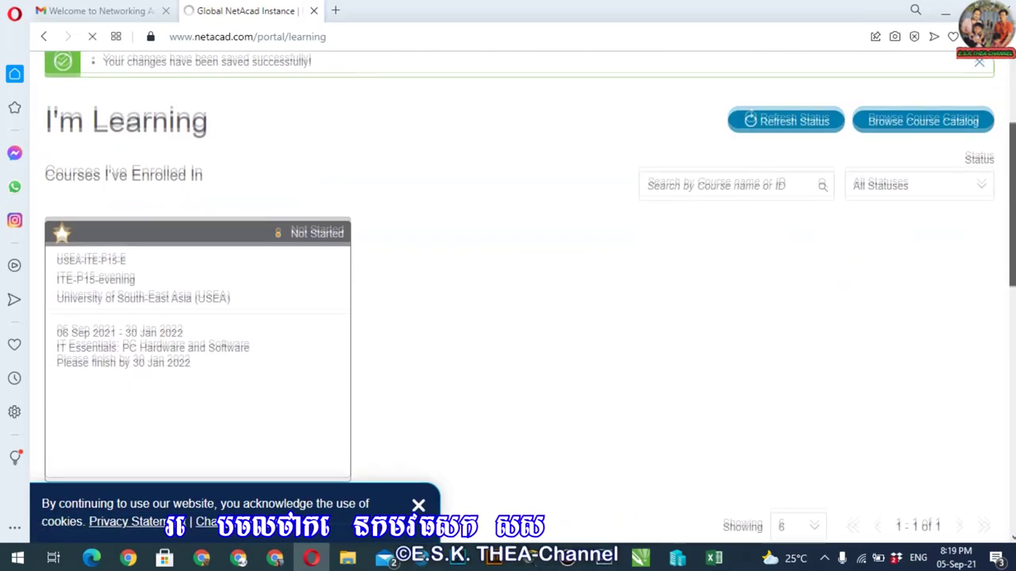
scroll(508, 301, "down", 2)
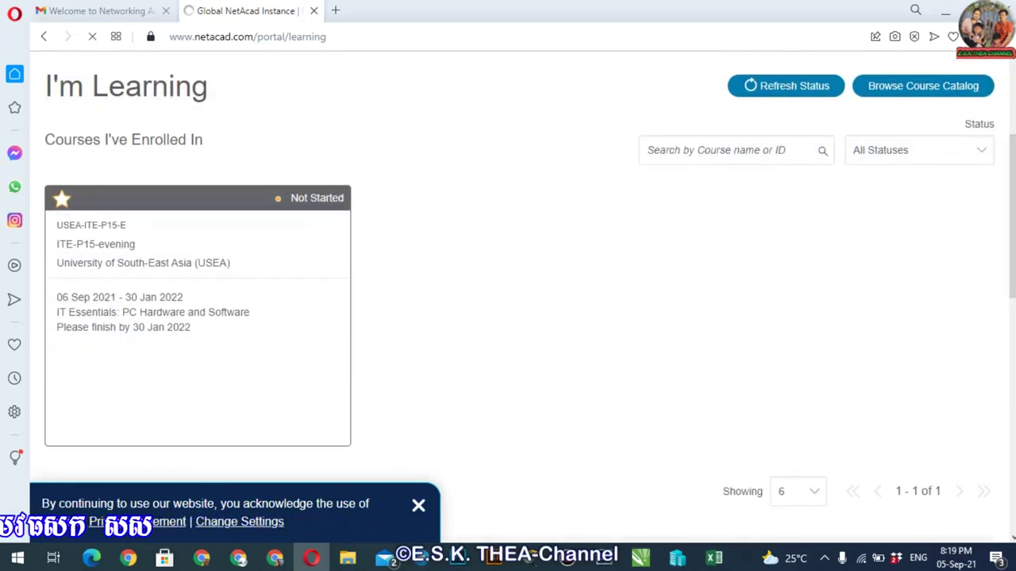
left_click_drag(57, 226, 127, 226)
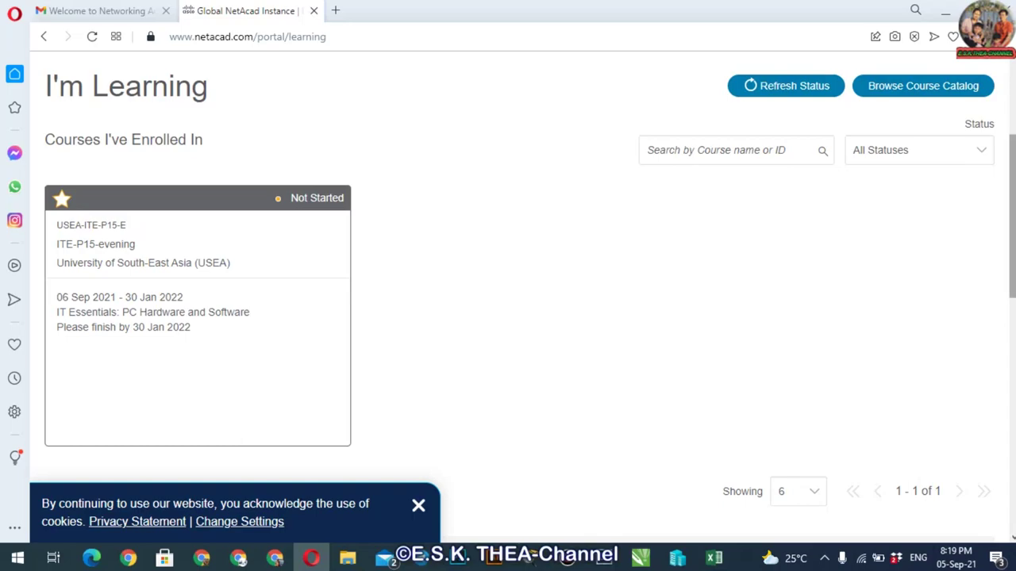
scroll(508, 294, "down", 3)
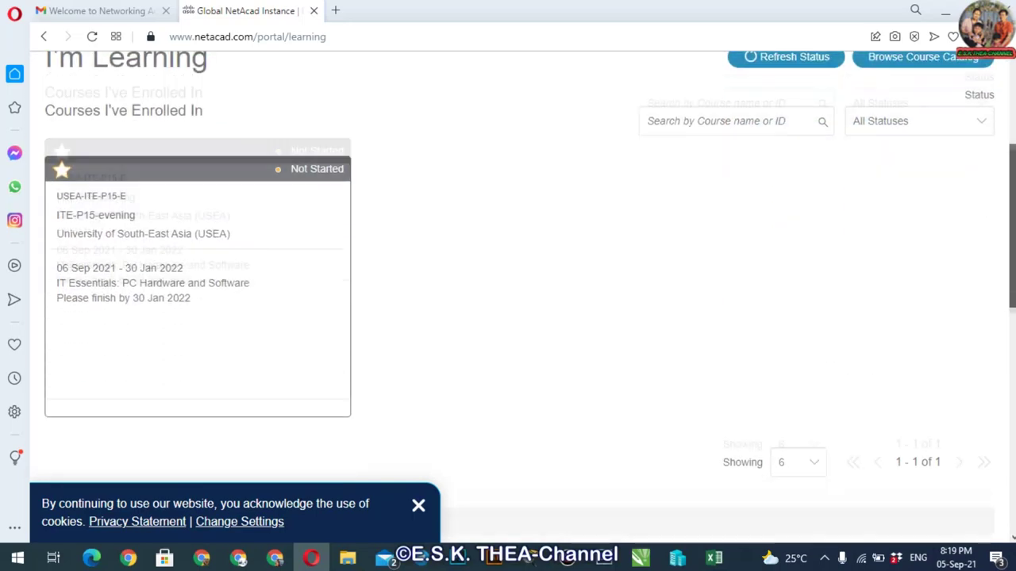
scroll(198, 270, "down", 1)
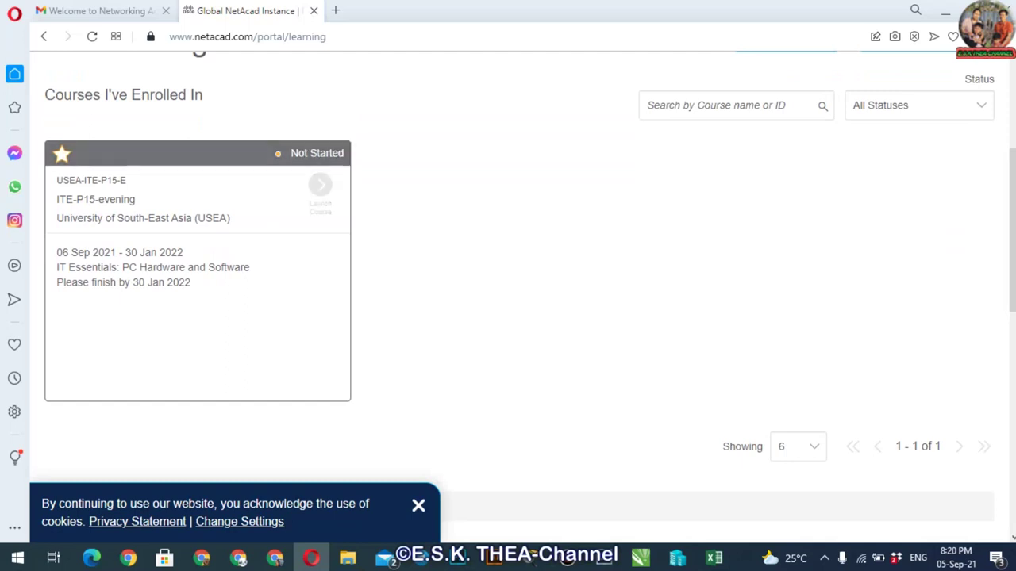
left_click_drag(56, 252, 183, 253)
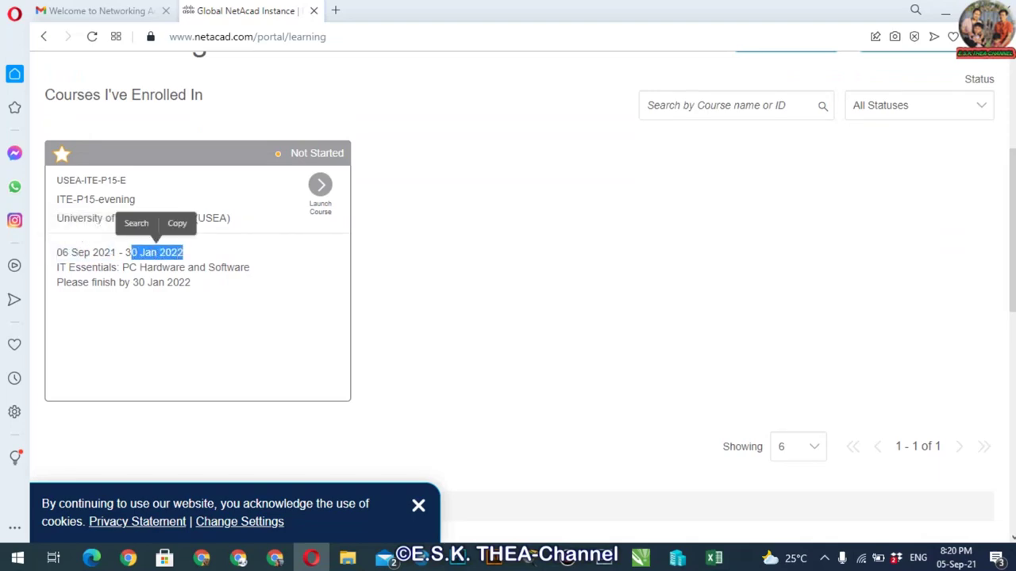
- Highlight the course end date and scroll the I'm Learning page around the ITE-P15-evening card
left_click(183, 252)
scroll(520, 267, "up", 3)
scroll(520, 302, "down", 3)
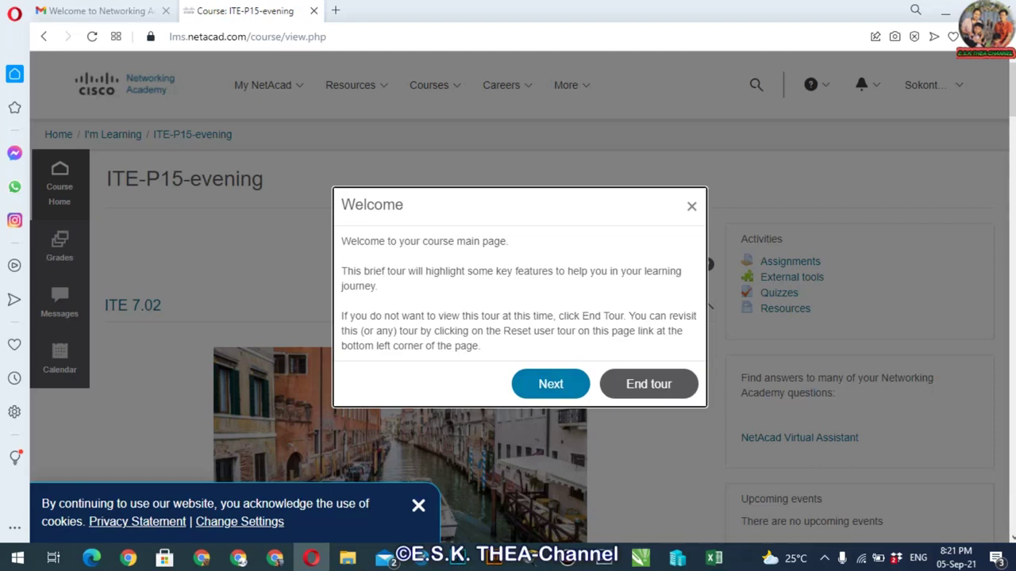
- Advance the ITE-P15-evening tour past each step, end it, and scroll back to the top
left_click(550, 384)
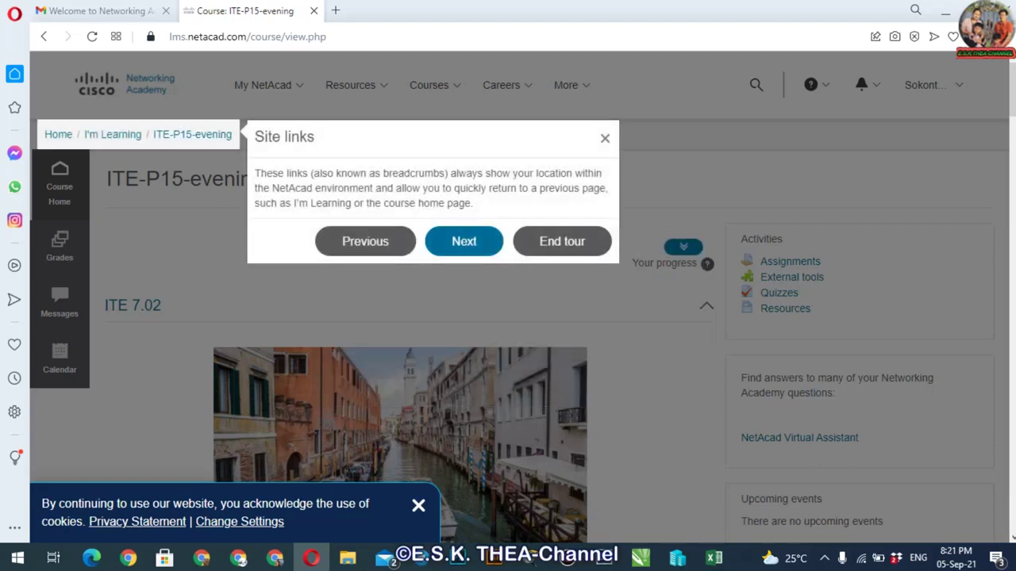
left_click(463, 241)
left_click(251, 293)
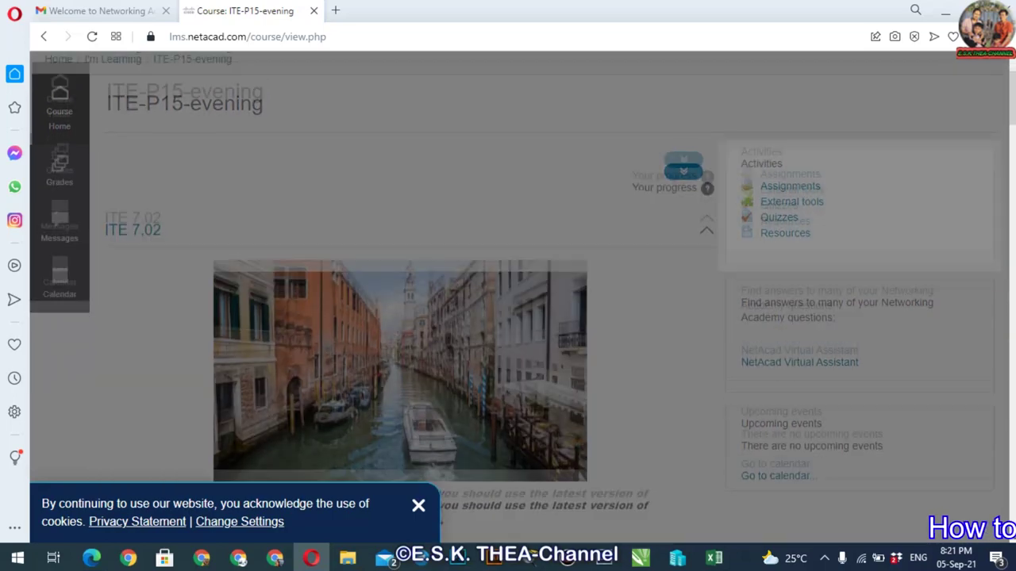
left_click(554, 322)
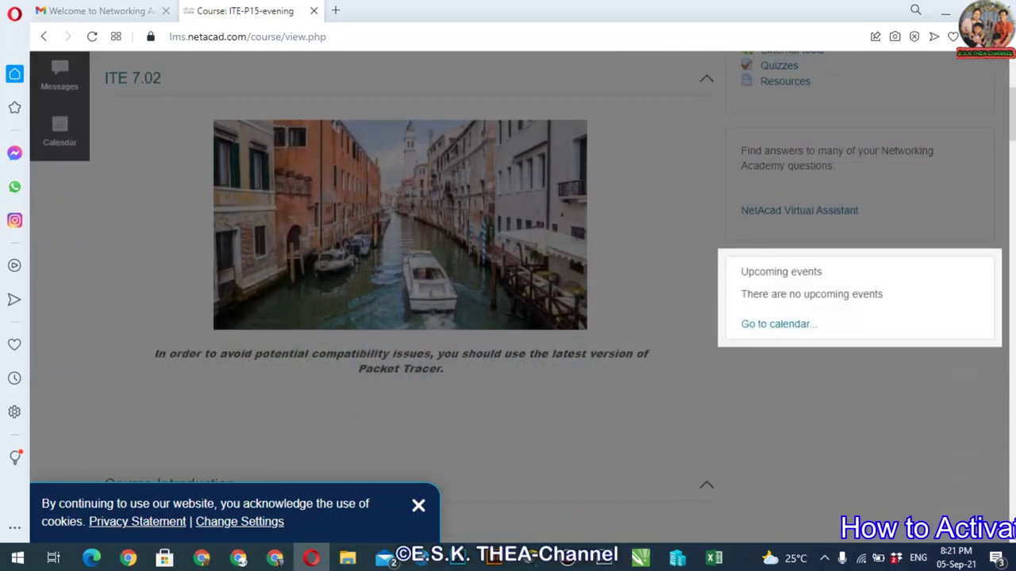
left_click(554, 370)
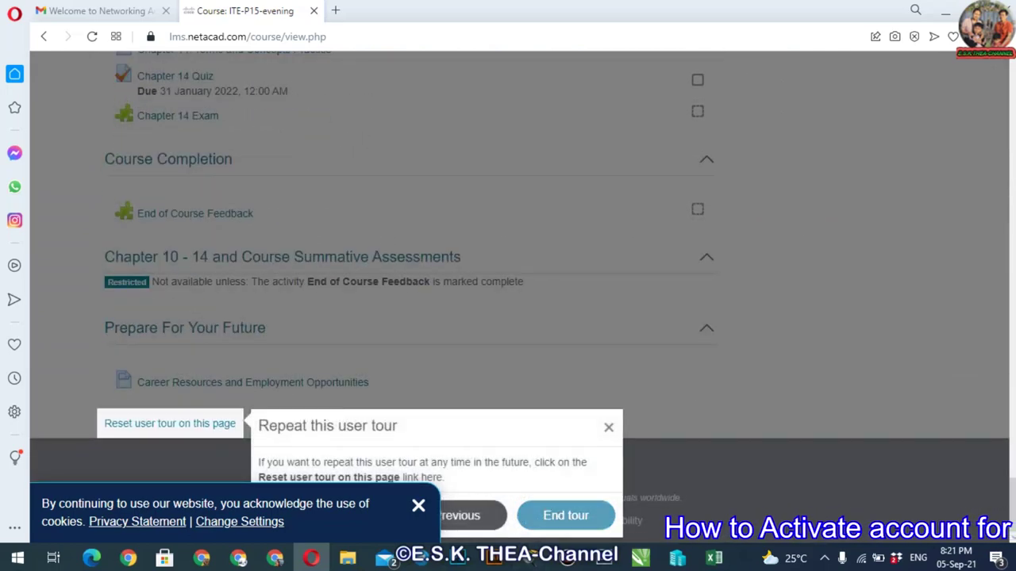
left_click(566, 516)
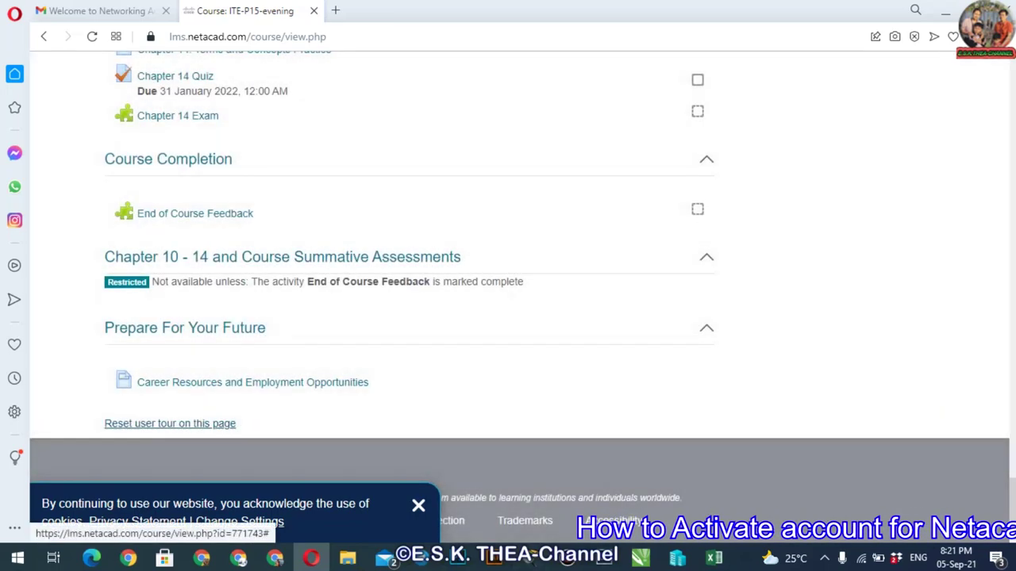
scroll(508, 267, "up", 15)
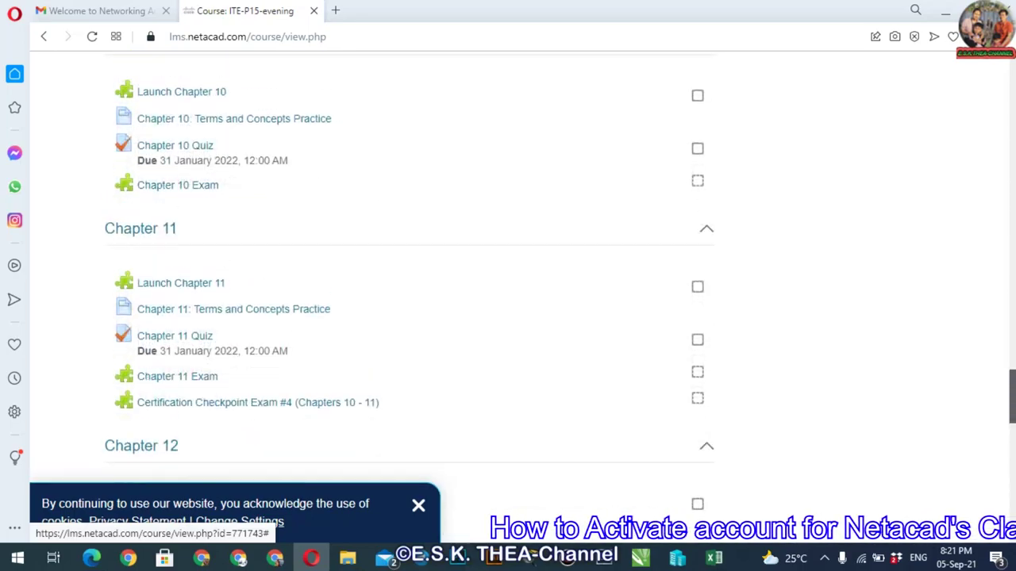
scroll(508, 267, "up", 15)
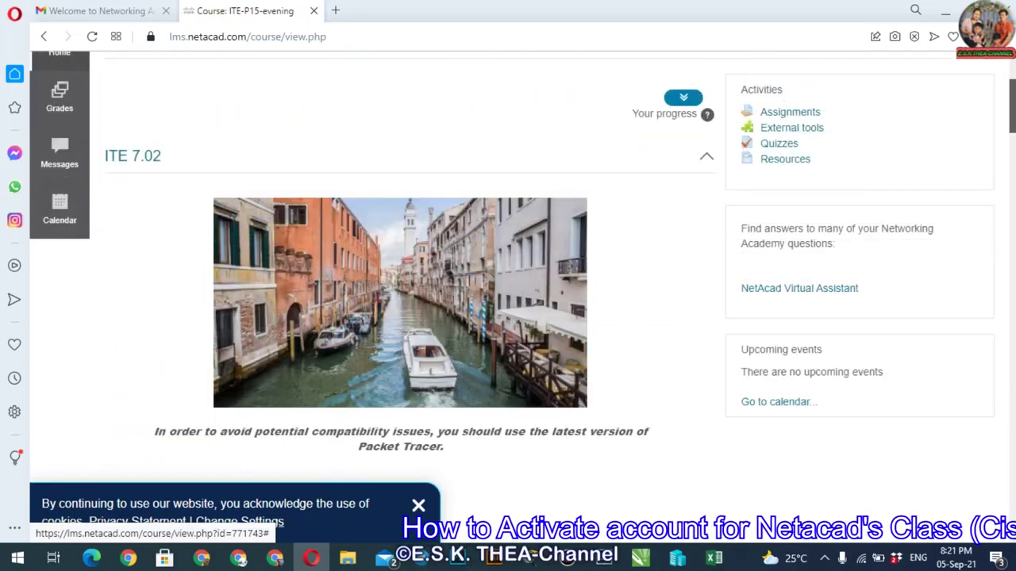
scroll(508, 267, "up", 3)
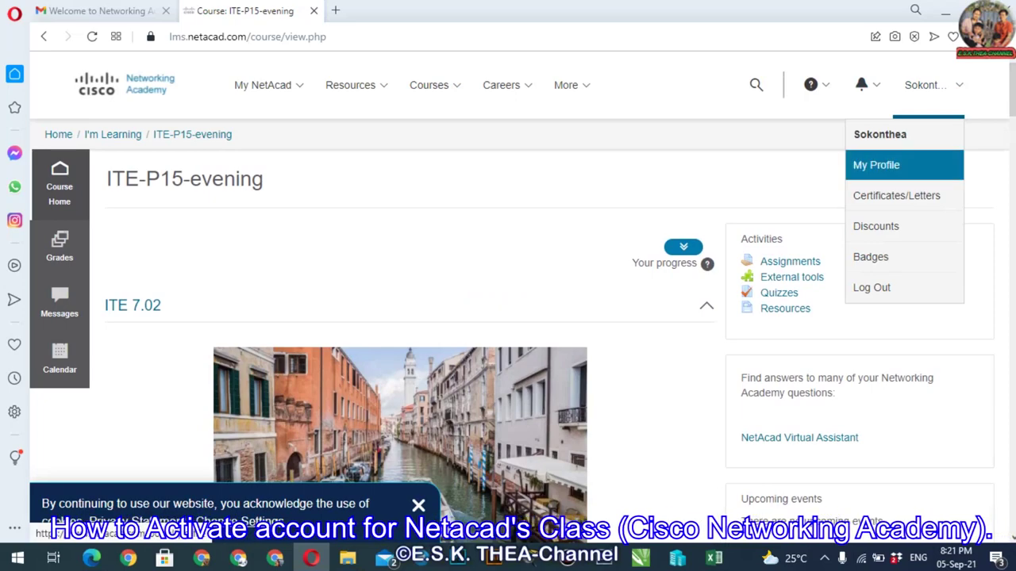
- Go to My Profile and scroll through the account summary, Account Info and roles
left_click(876, 165)
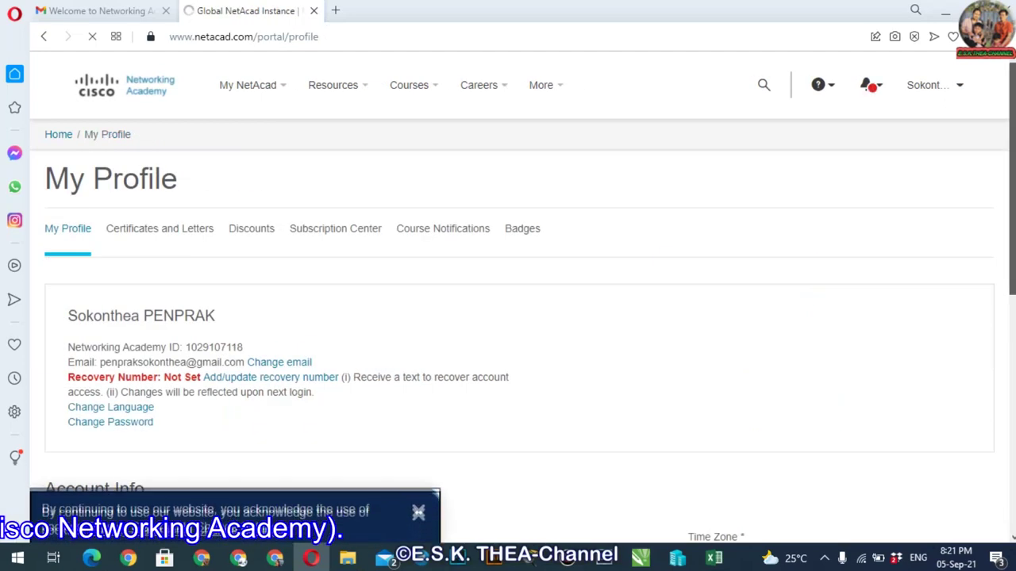
scroll(508, 301, "down", 1)
scroll(508, 301, "down", 4)
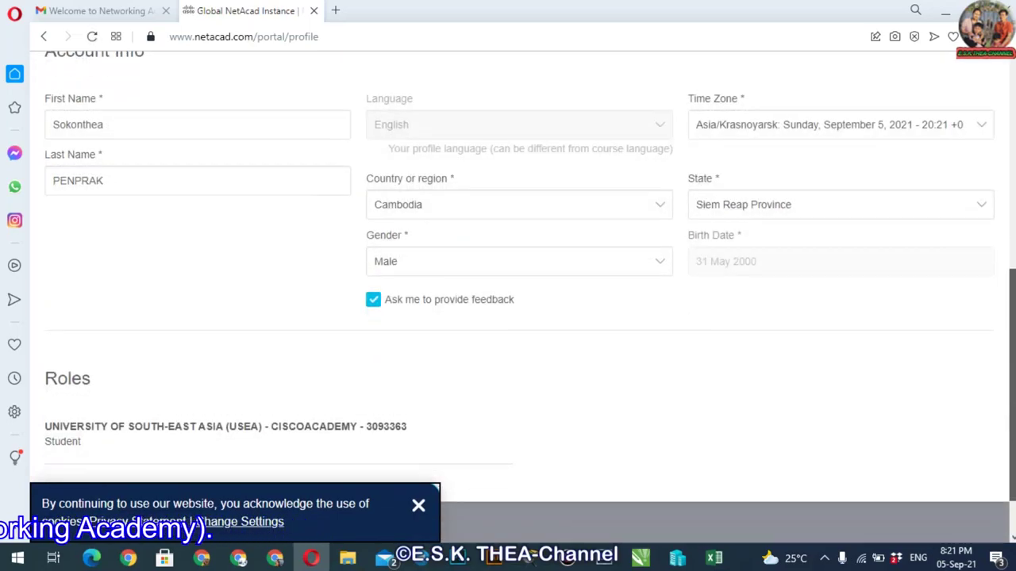
scroll(508, 302, "down", 1)
scroll(508, 301, "up", 3)
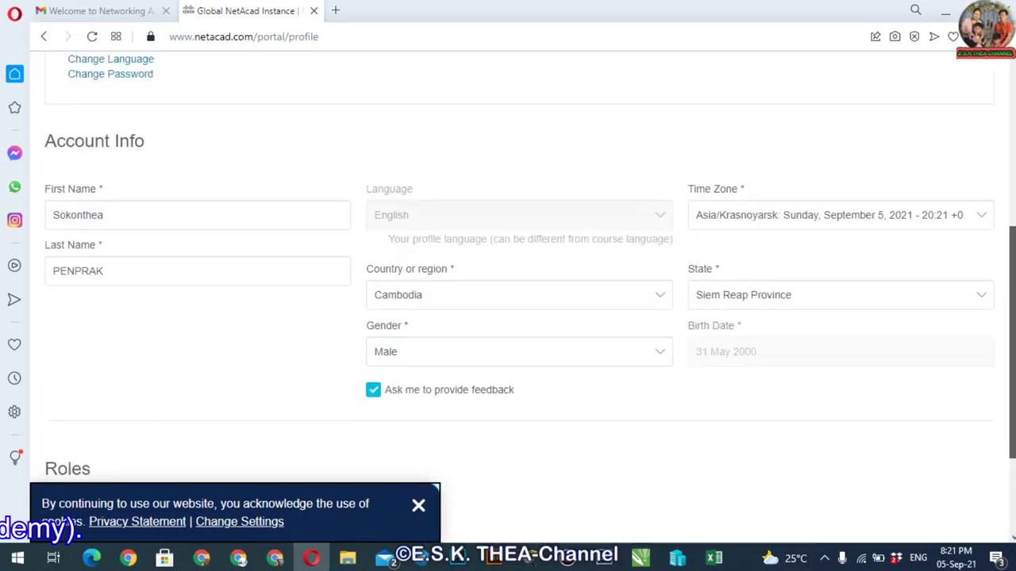
scroll(508, 302, "up", 3)
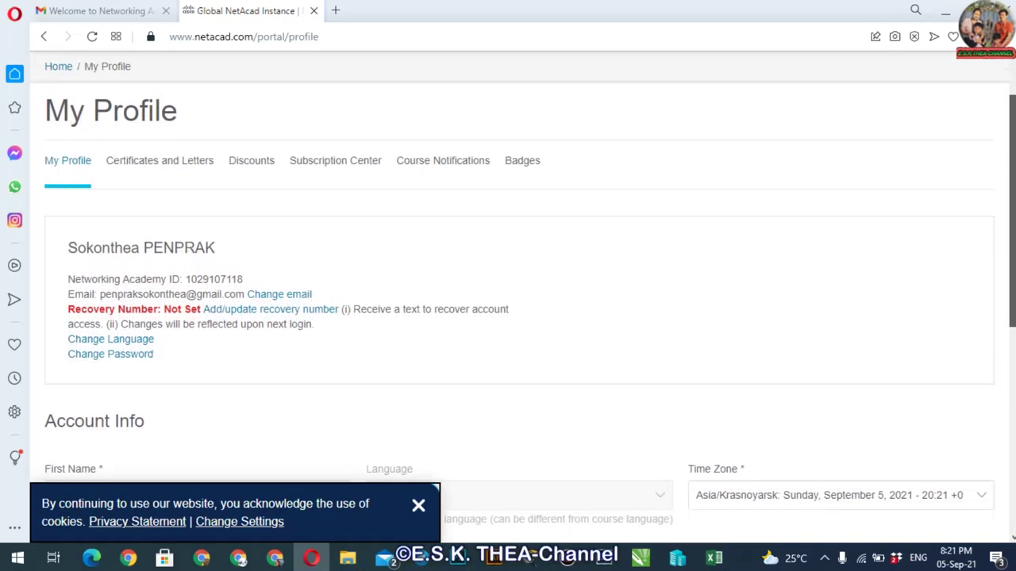
scroll(508, 301, "down", 2)
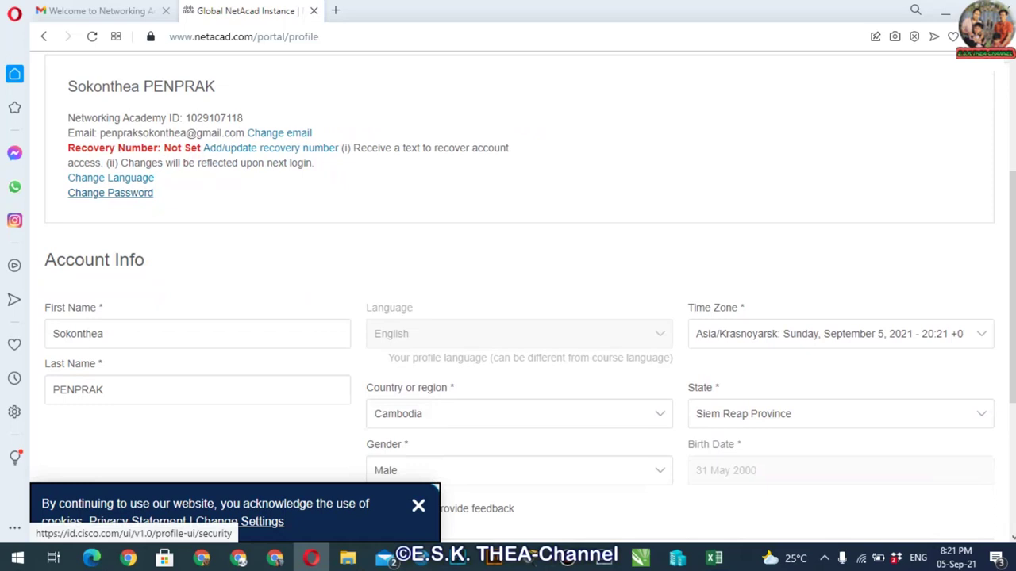
- Open the account's Change Password settings and choose Edit beside Password
left_click(111, 193)
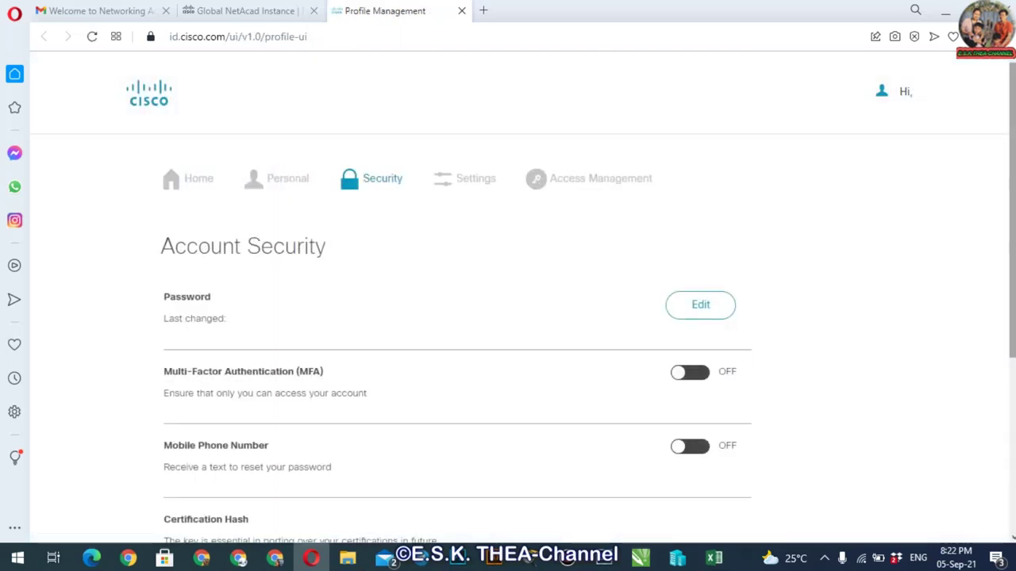
scroll(524, 303, "down", 2)
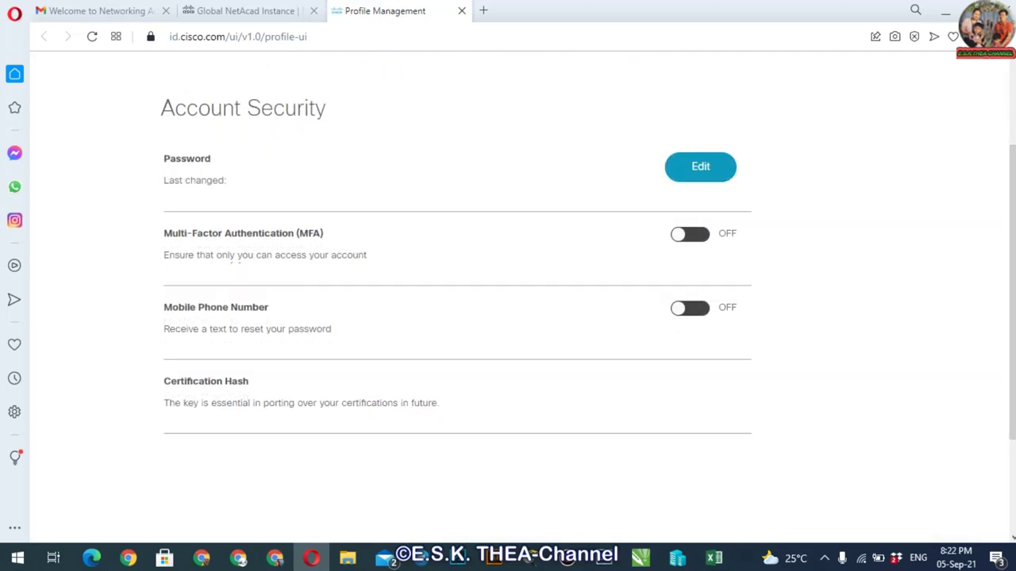
left_click(700, 167)
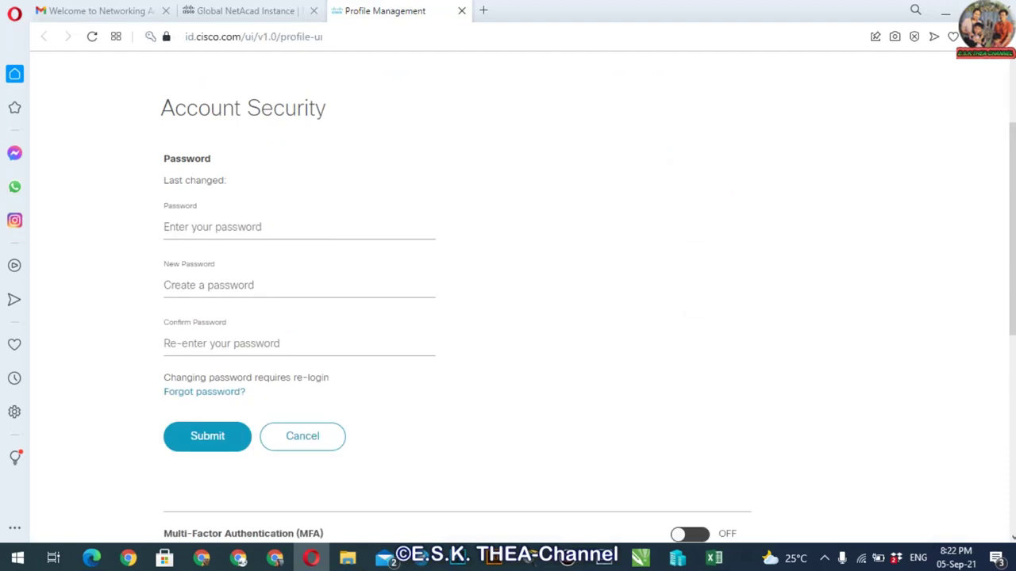
- Step through the current, new and confirm password fields, leaving all three empty
left_click(238, 227)
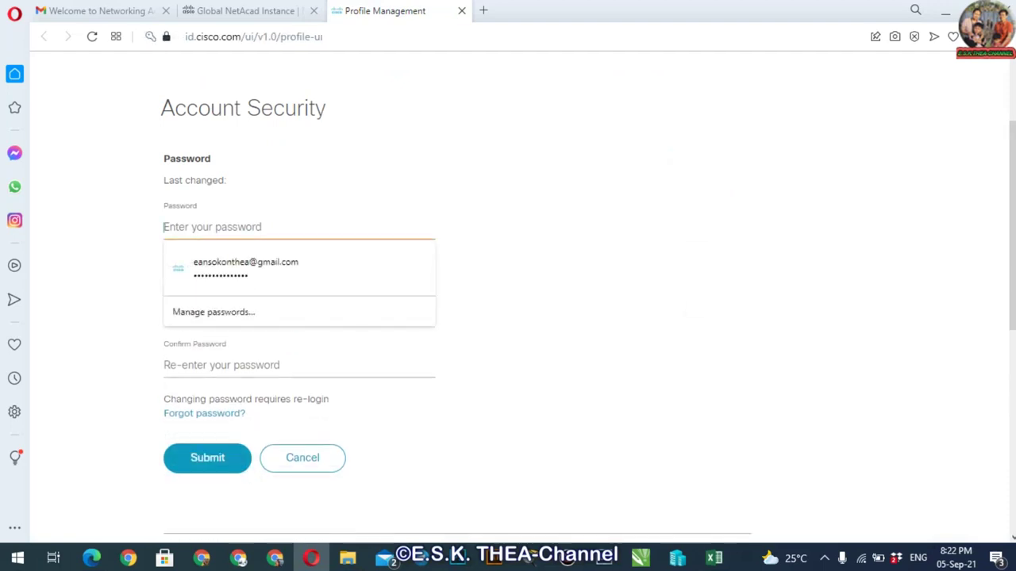
key("Escape")
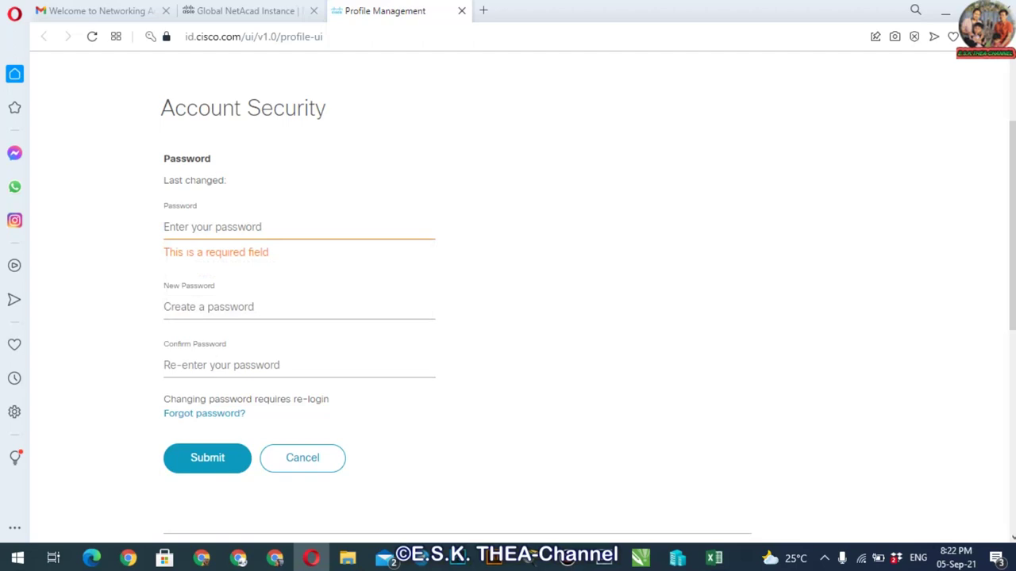
key("Tab")
key("Escape")
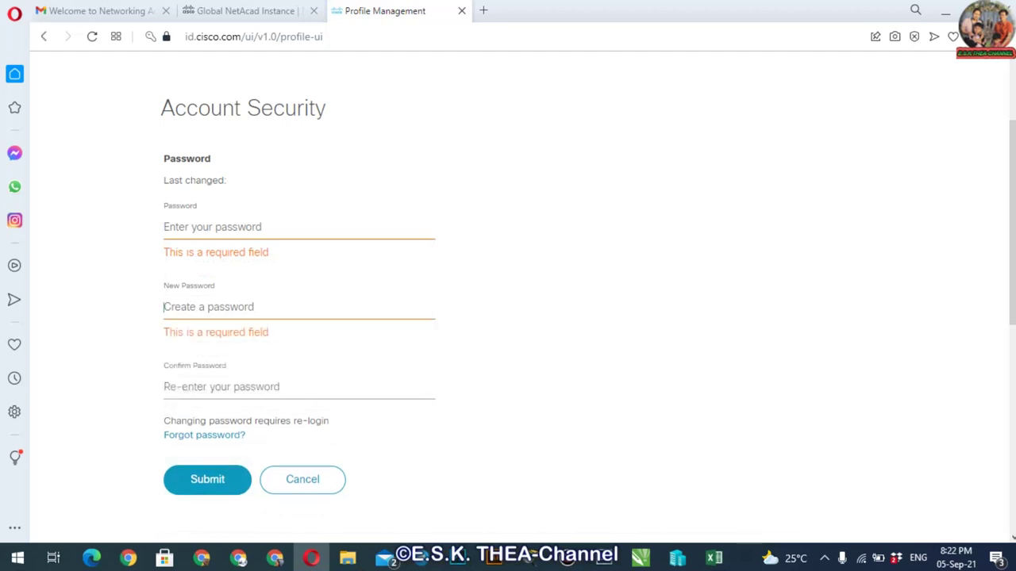
key("Tab")
key("Escape")
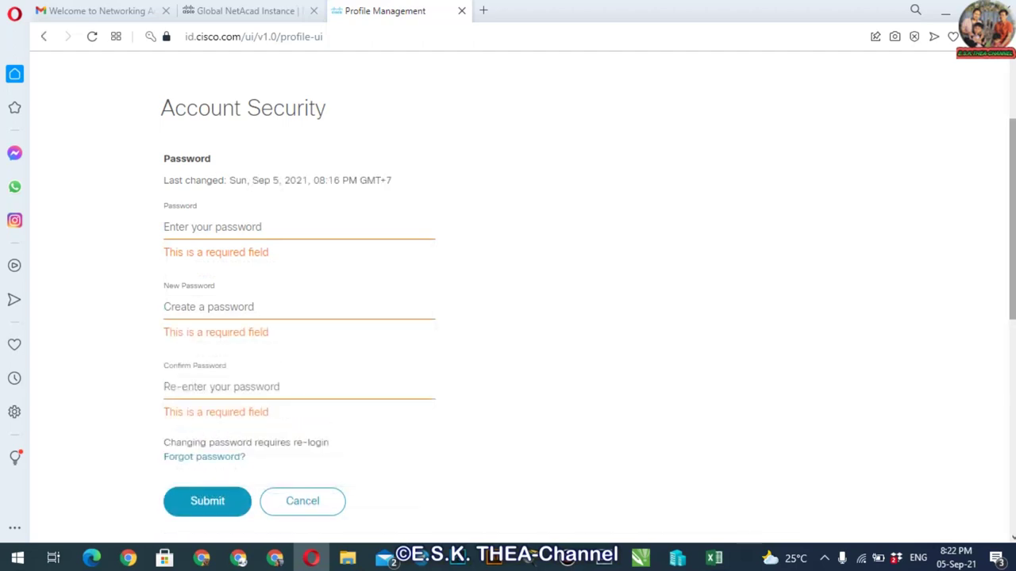
scroll(508, 318, "up", 2)
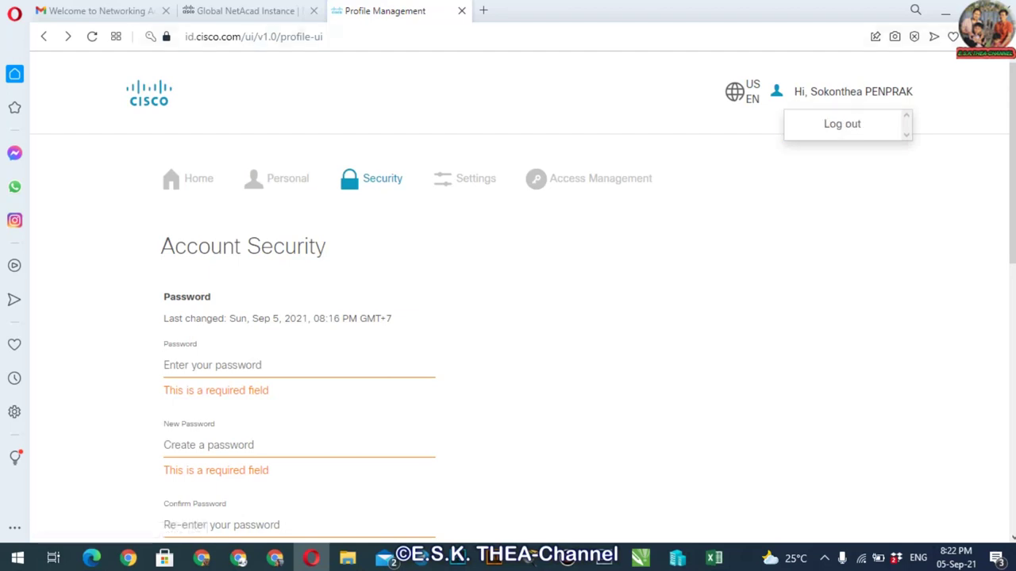
- Log out of Cisco, close the Cisco sign-in and NetAcad tabs, and start a new tab
left_click(843, 124)
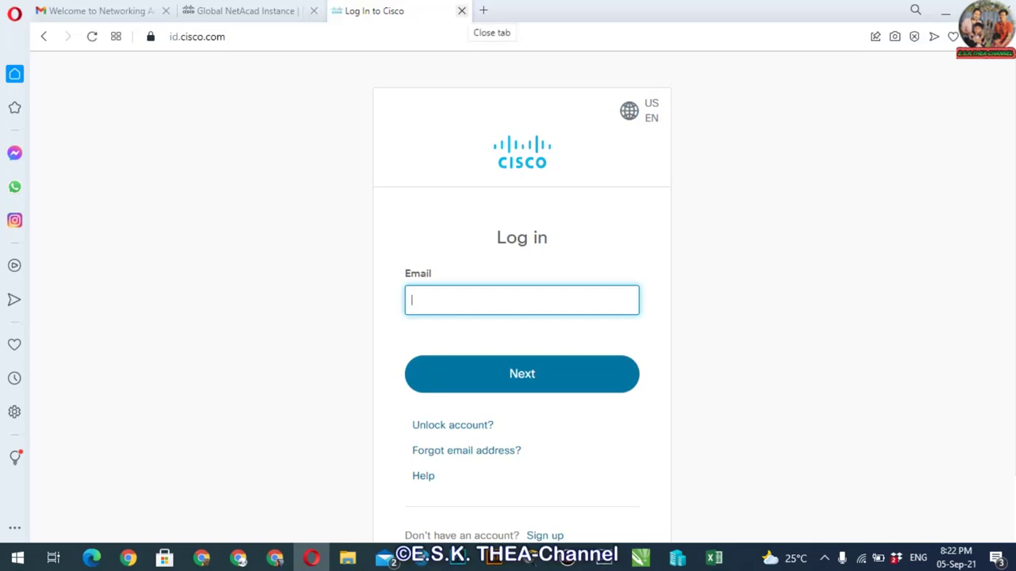
left_click(461, 10)
left_click(313, 10)
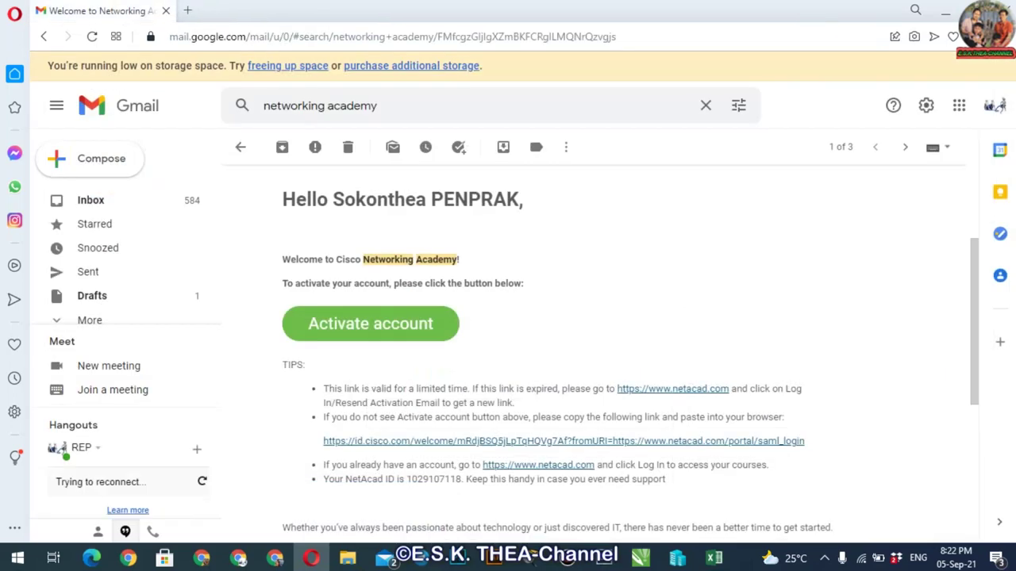
key("ctrl+t")
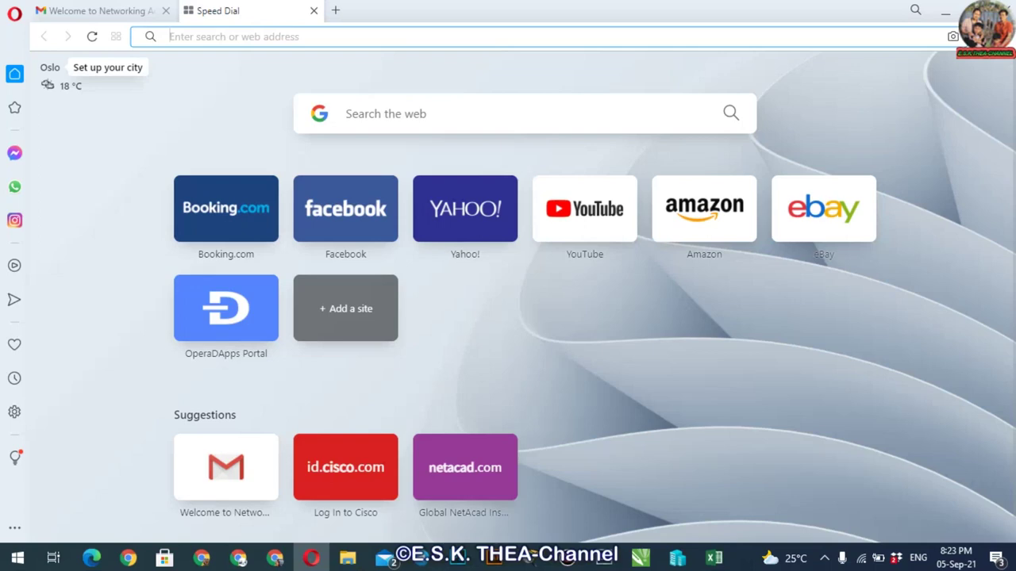
type("ww")
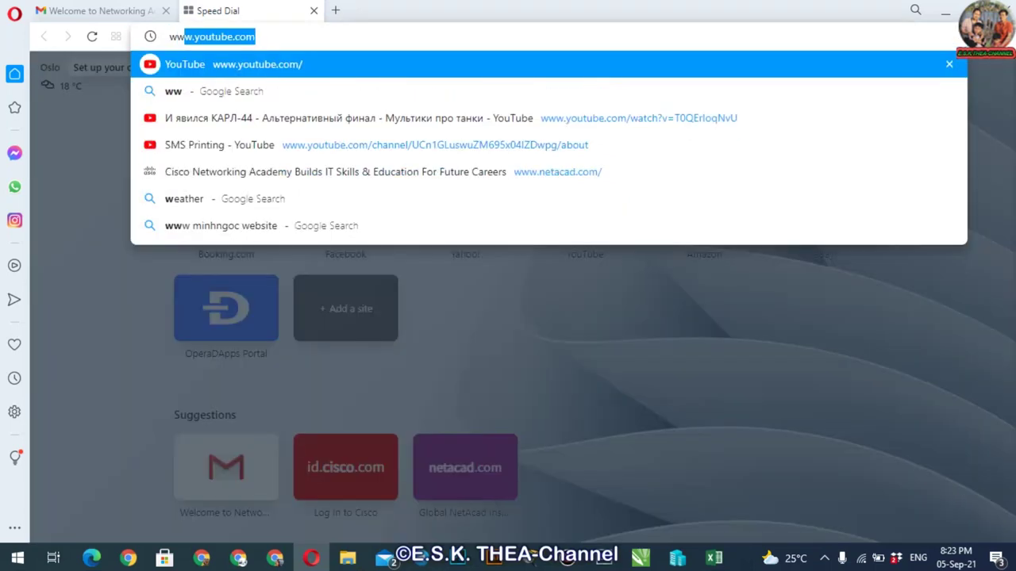
type("w.neta")
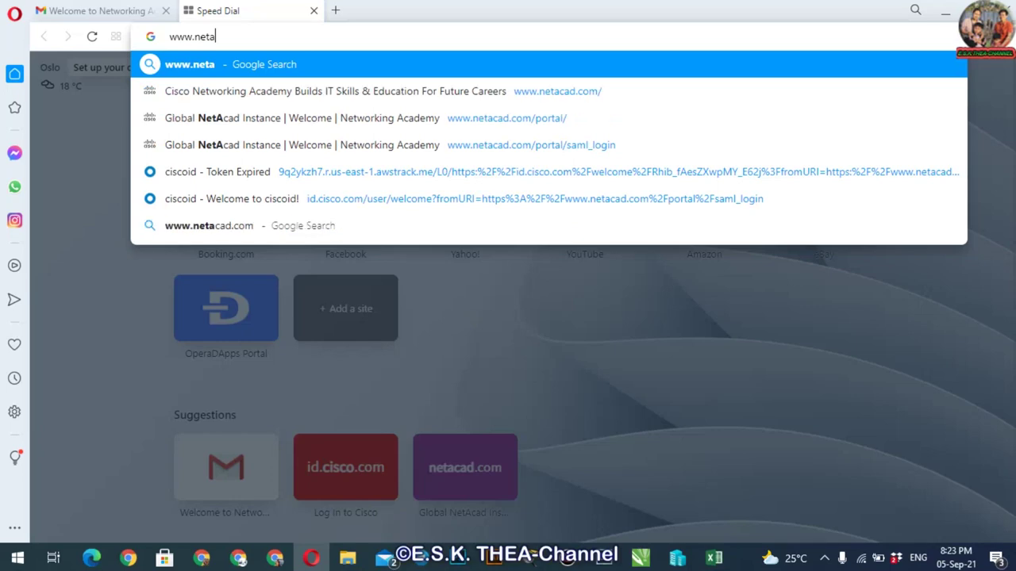
type("cad.com")
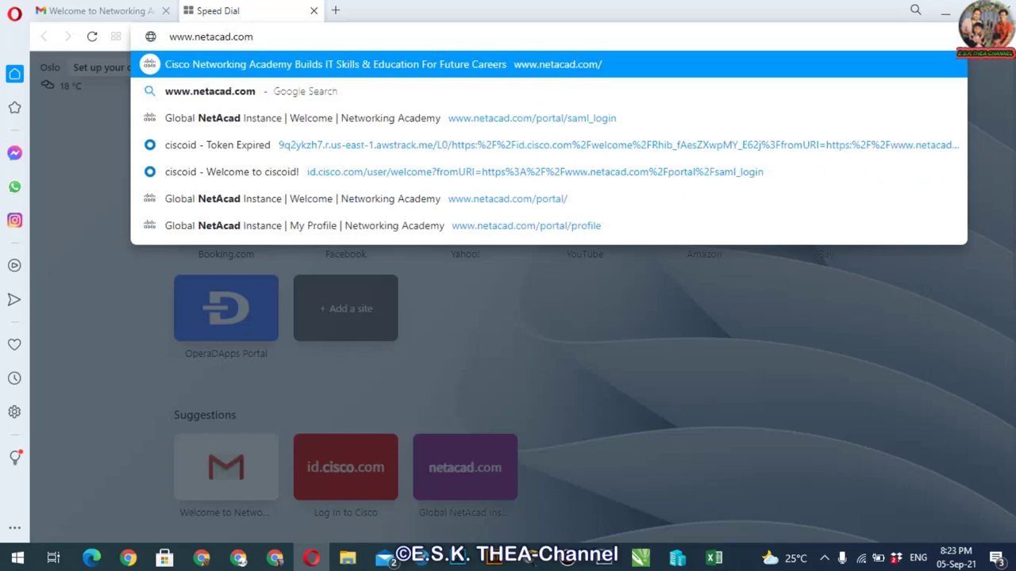
key("Return")
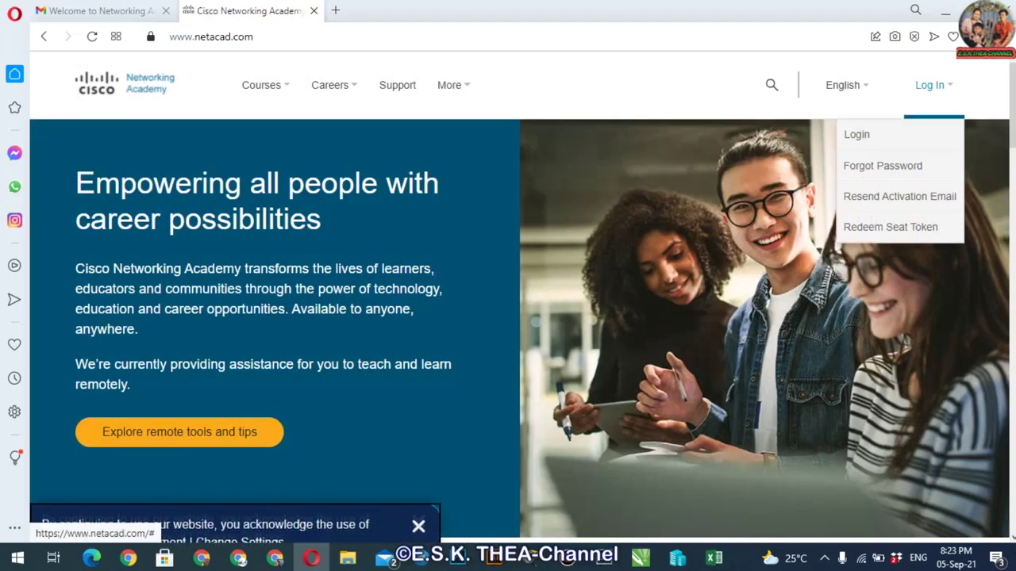
mouse_move(930, 85)
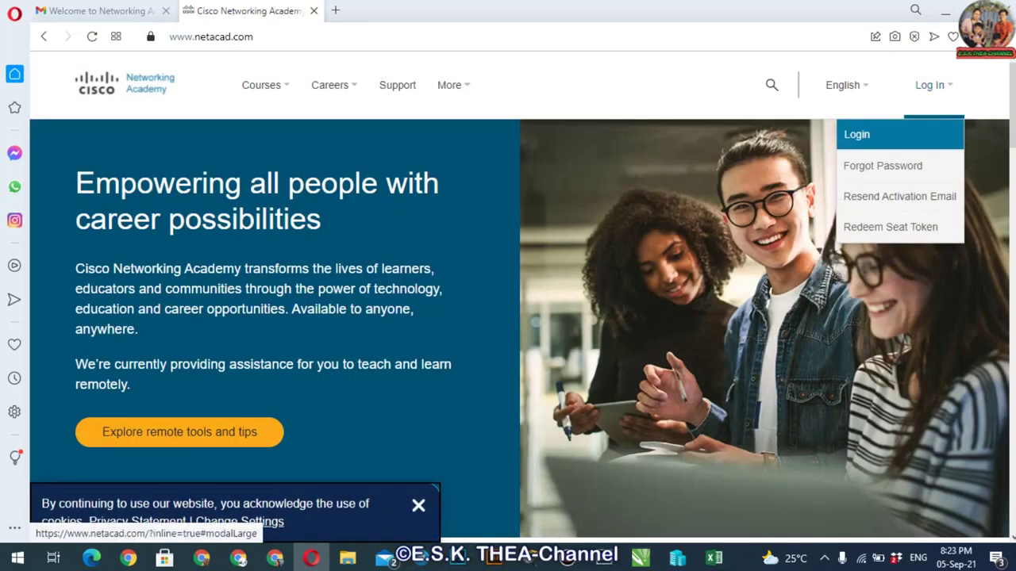
left_click(856, 135)
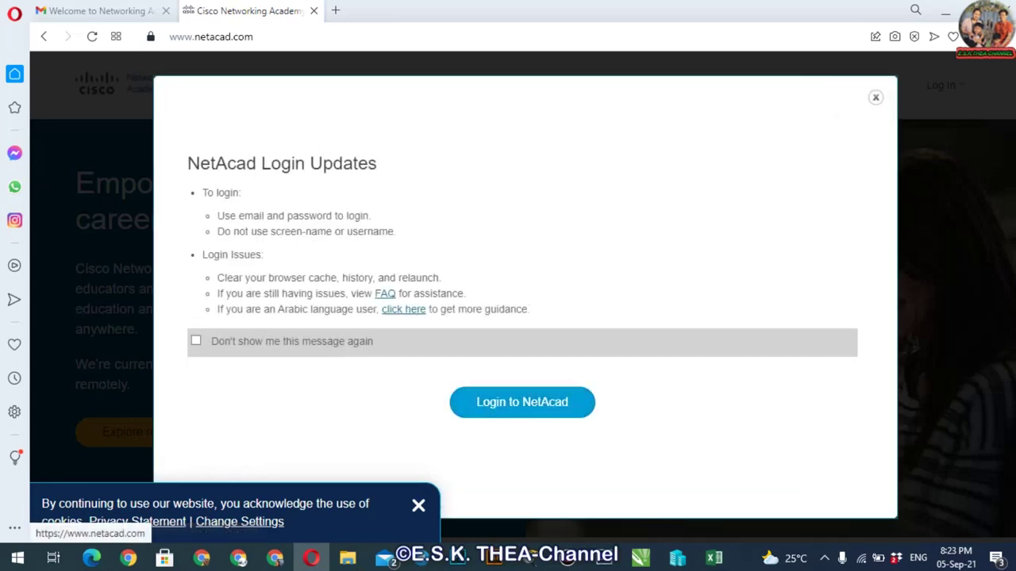
left_click(522, 402)
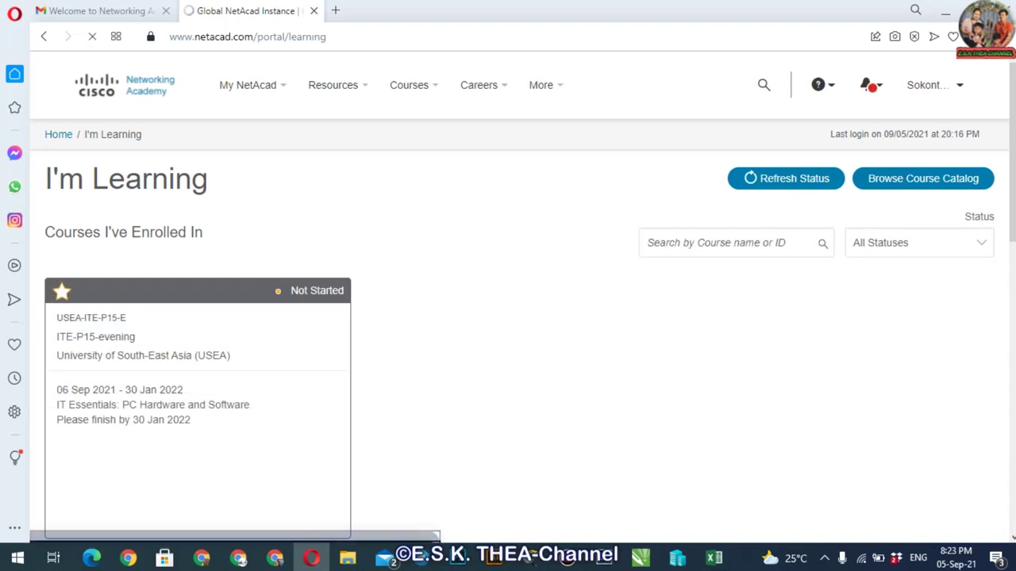
- Log out from the account menu and dismiss the blocked logout pop-up warning
left_click(925, 85)
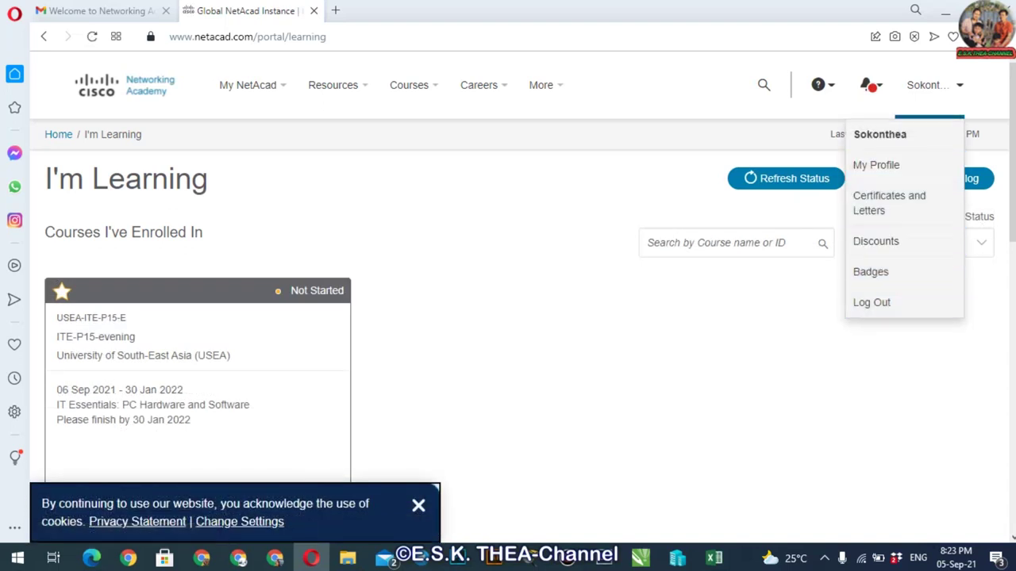
left_click(873, 302)
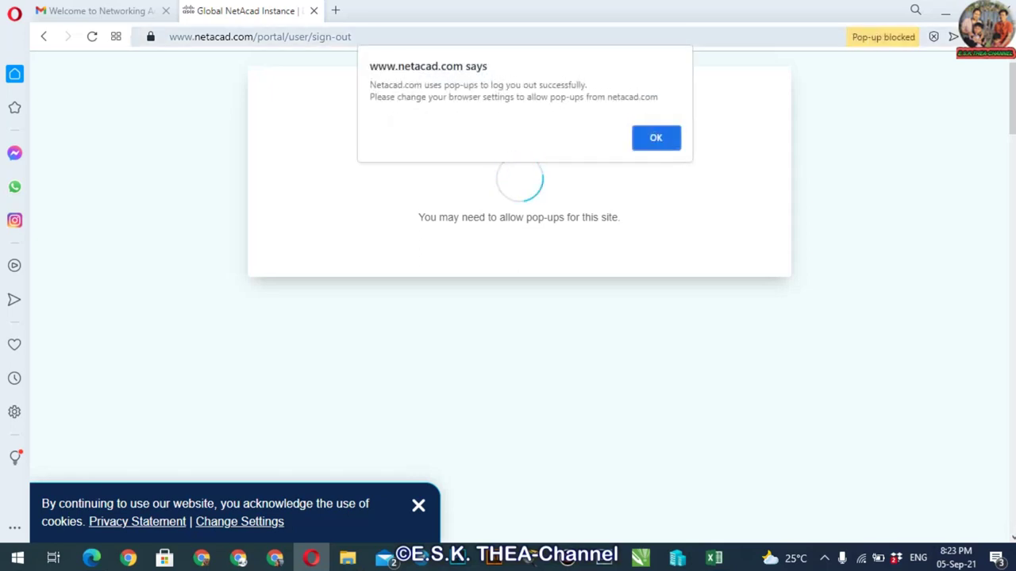
key("Return")
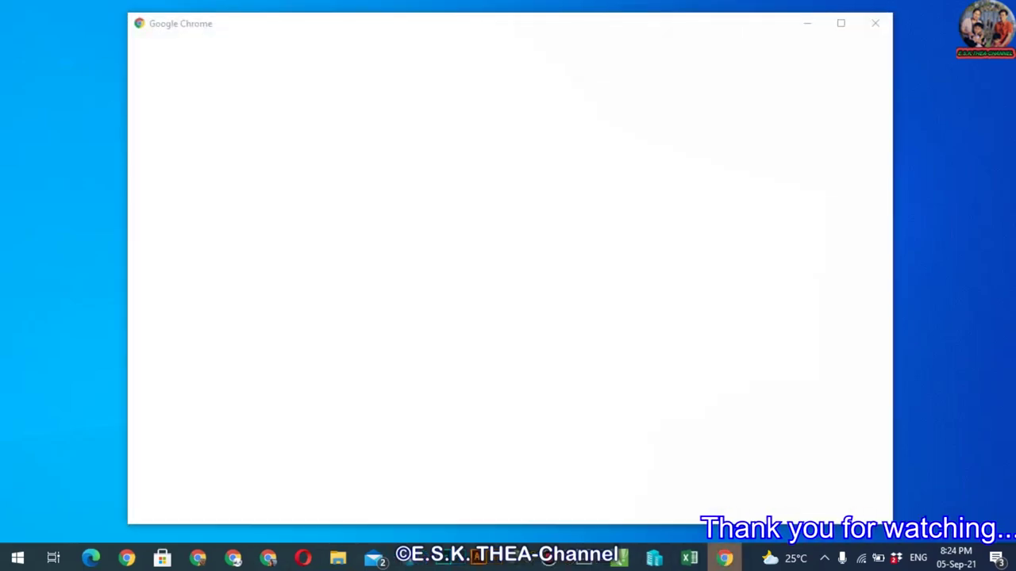
left_click(840, 23)
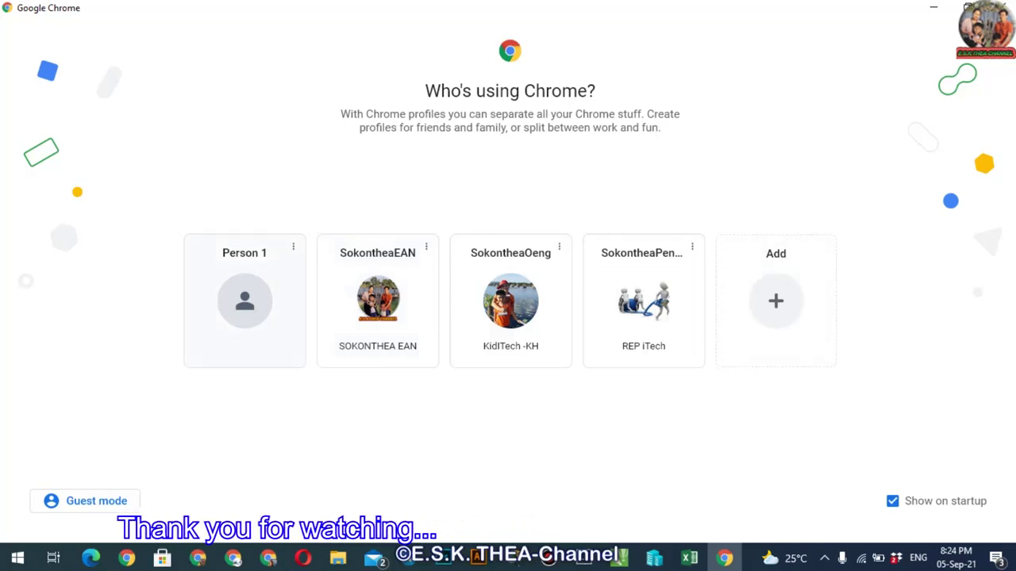
left_click(235, 288)
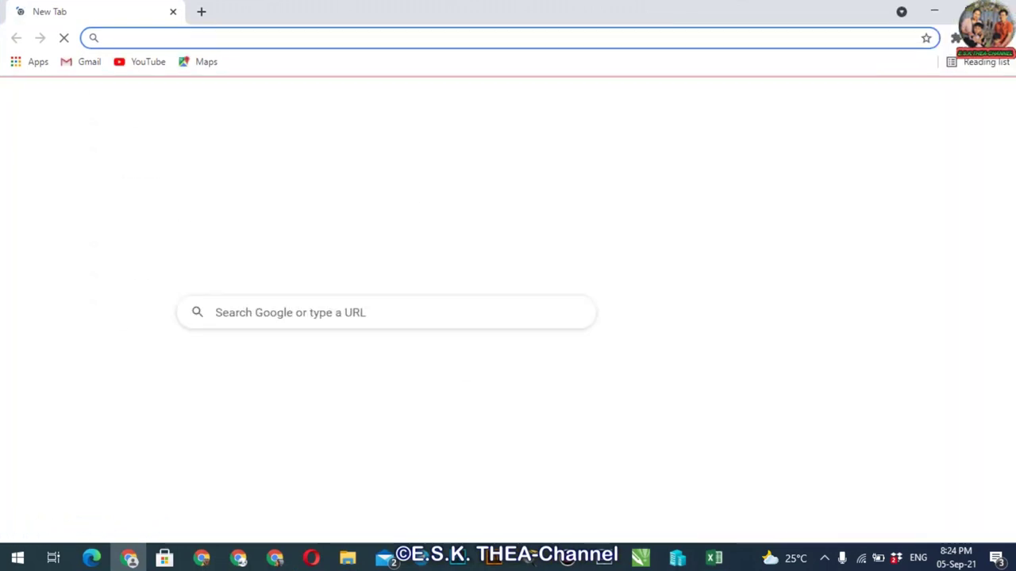
type("ww")
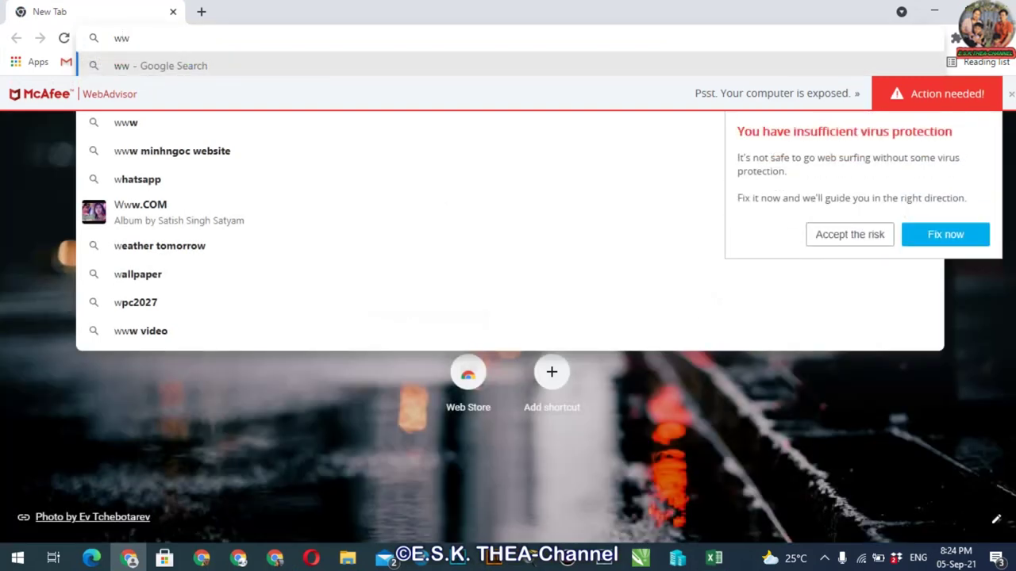
type("w.")
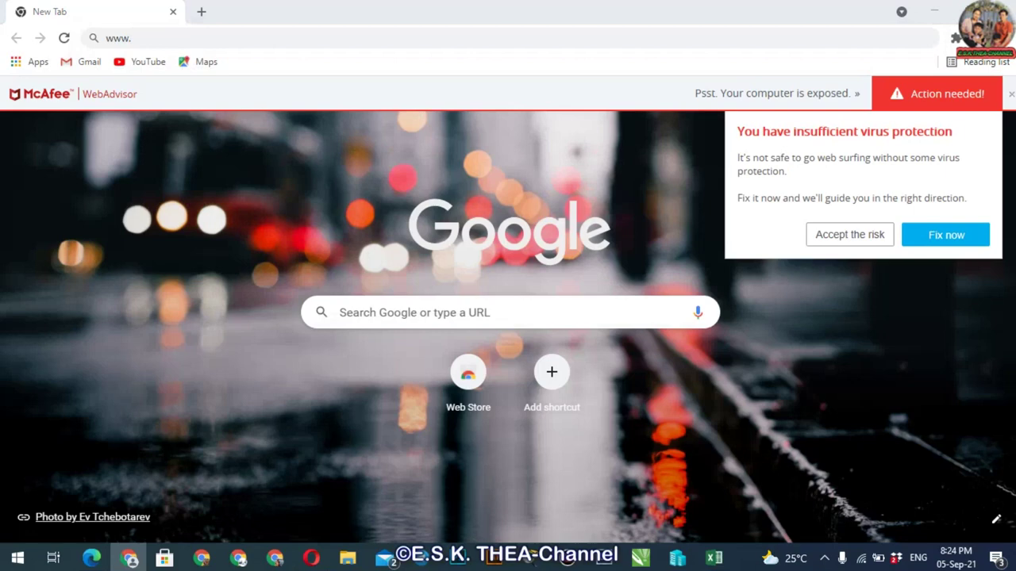
key("Return")
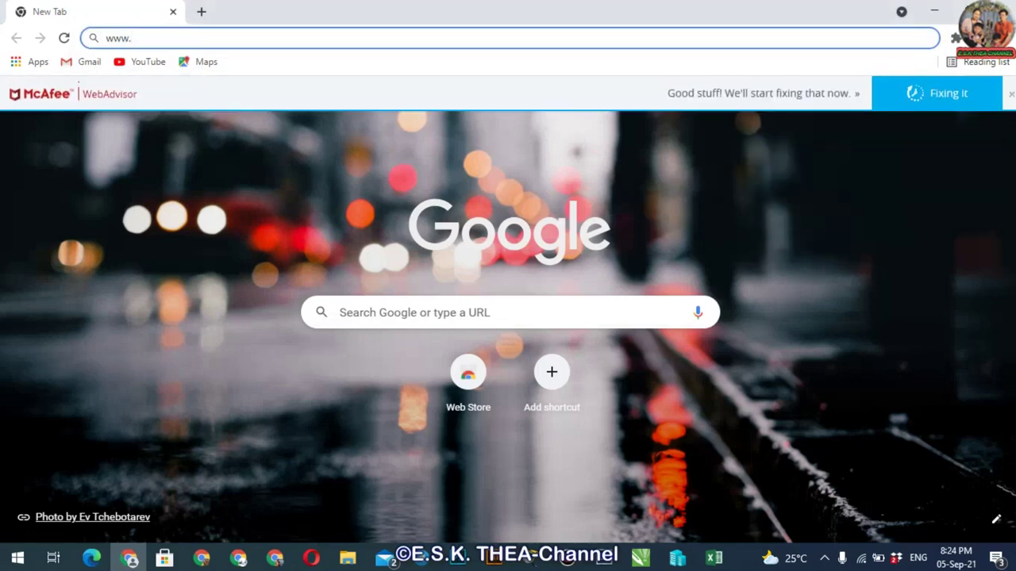
type("netac")
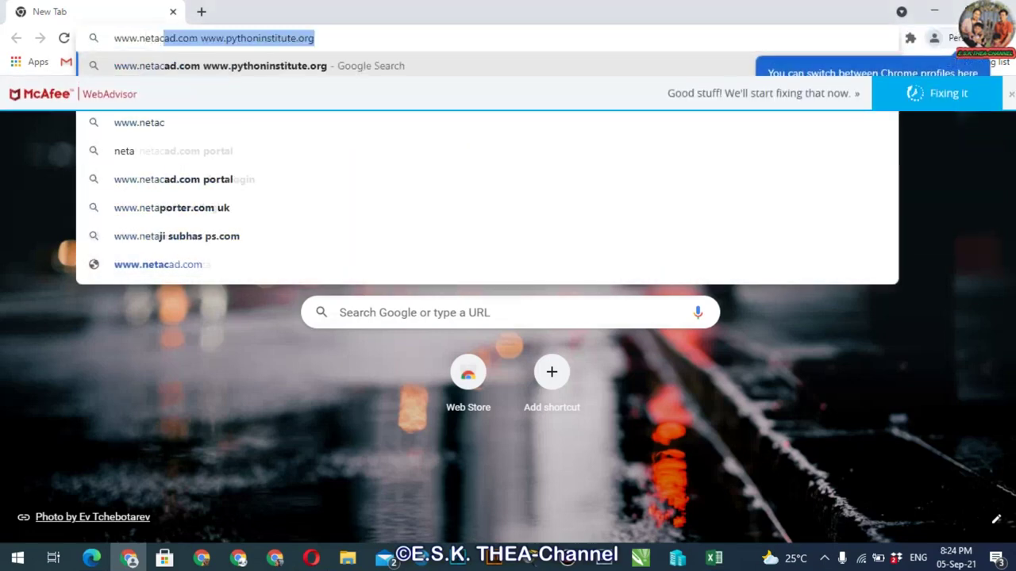
type("ad.com")
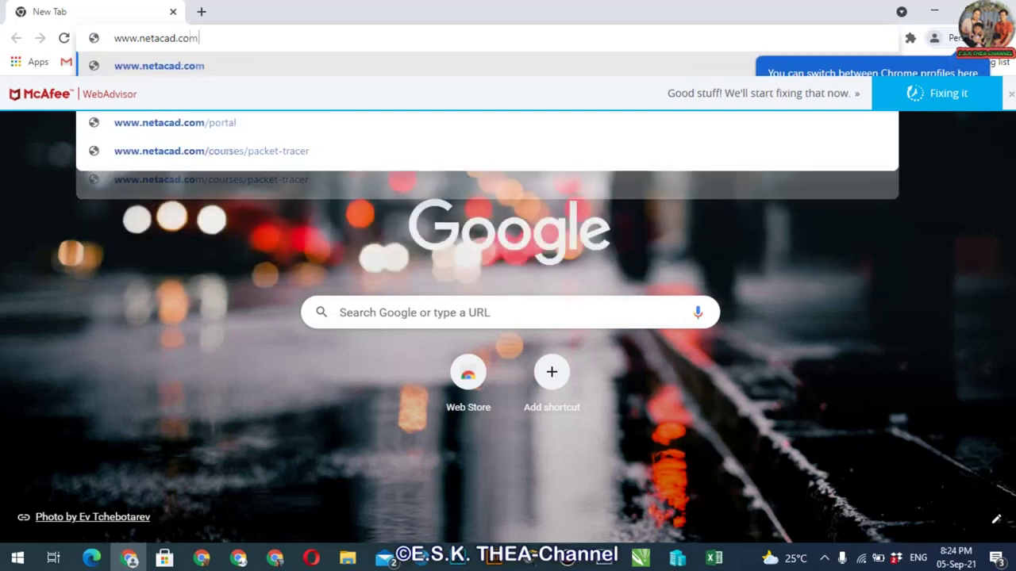
key("Return")
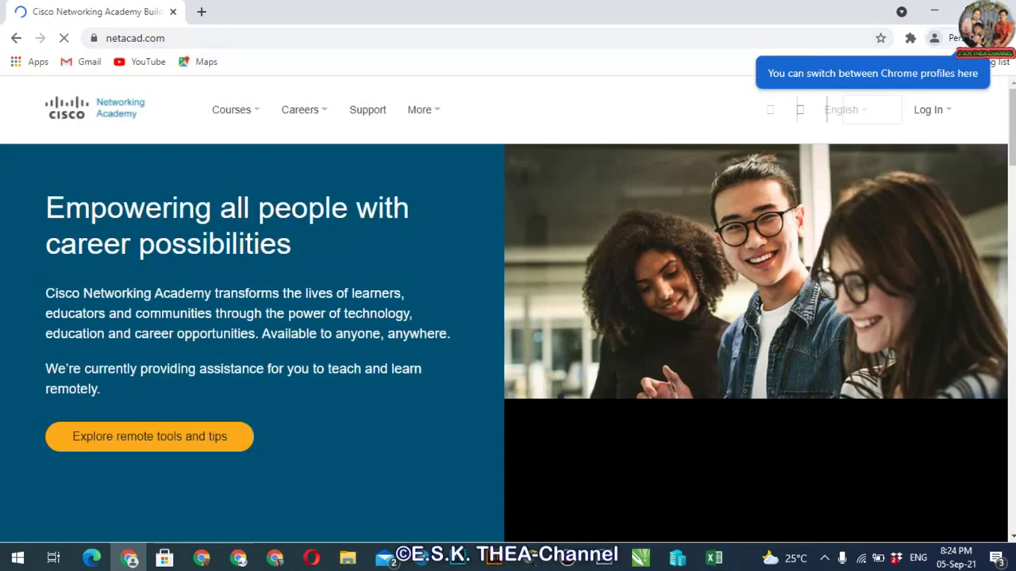
- Go to the Cisco login page via Log In > Login to NetAcad
mouse_move(929, 110)
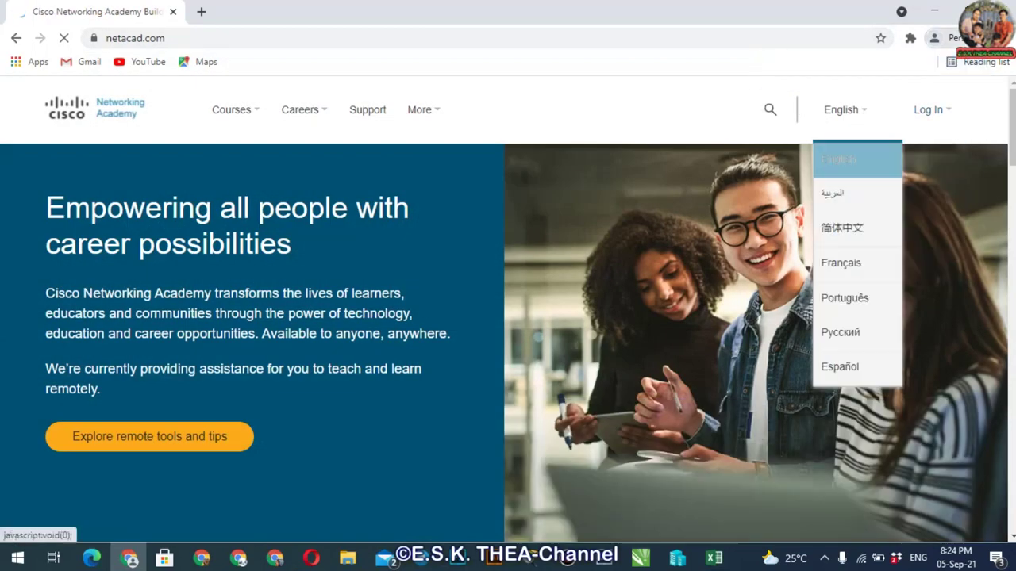
left_click(854, 159)
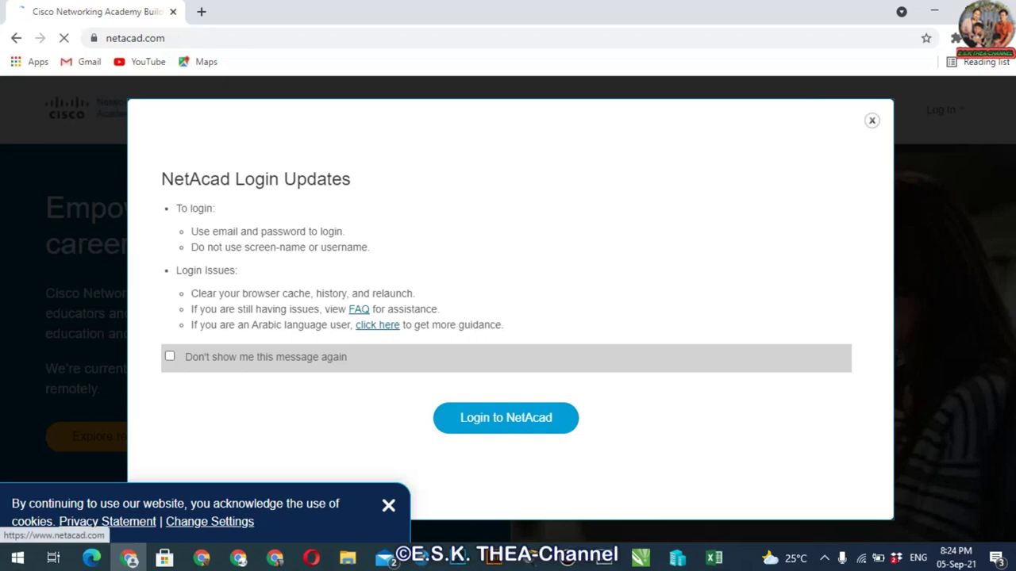
left_click(506, 418)
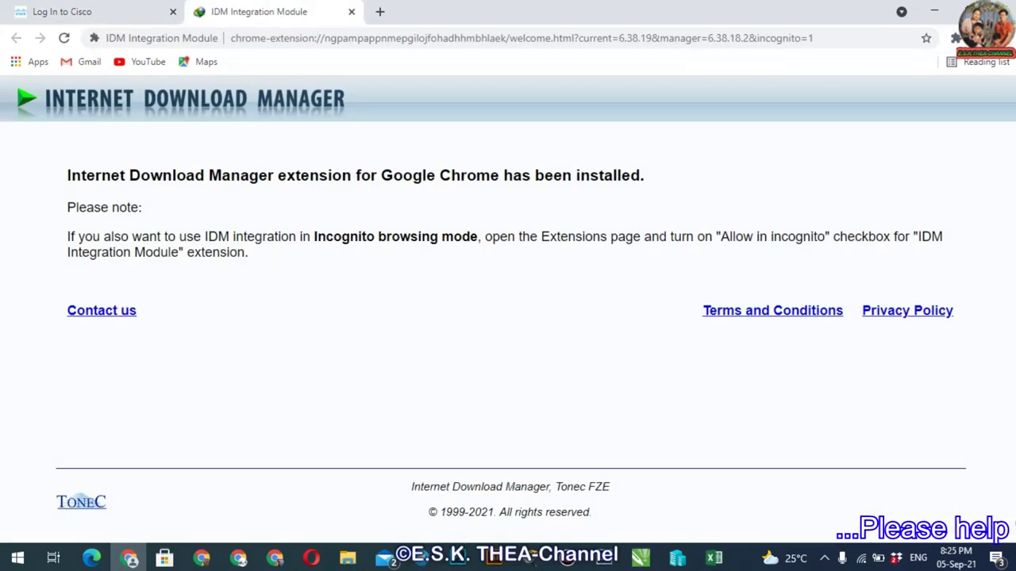
- Close the Internet Download Manager tab, then enter the account e-mail and submit it
key("ctrl+w")
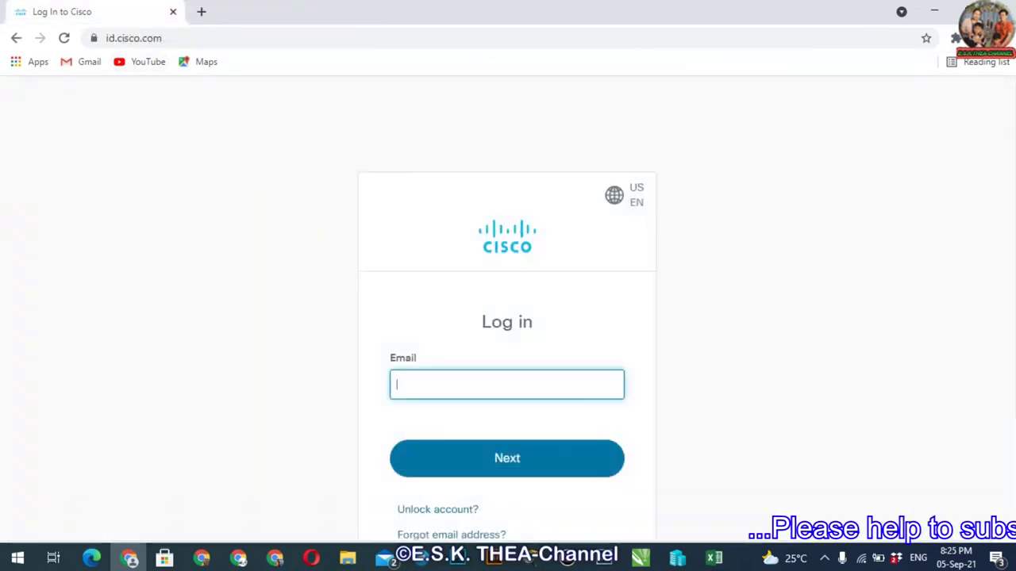
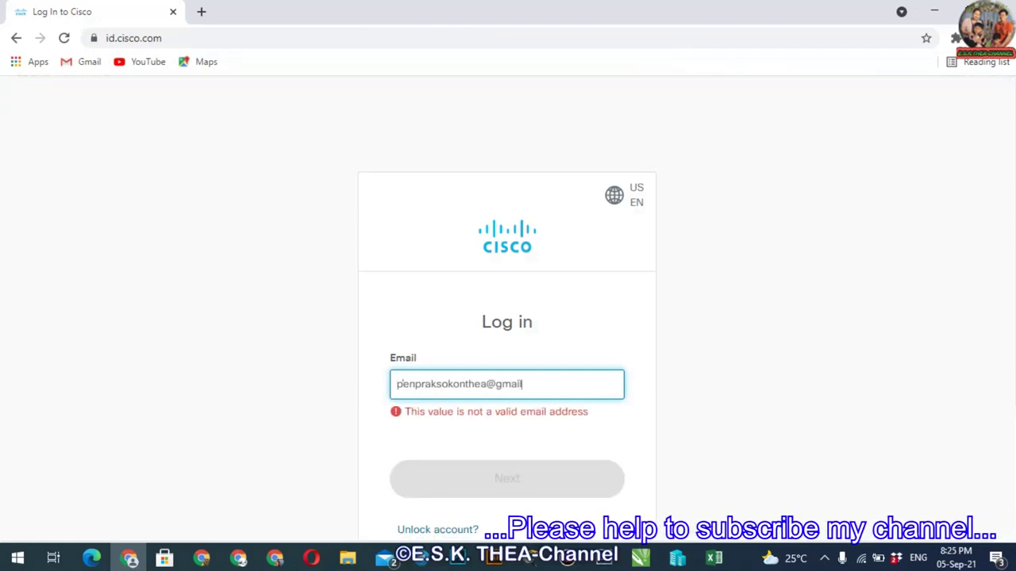
key("Tab")
key("Return")
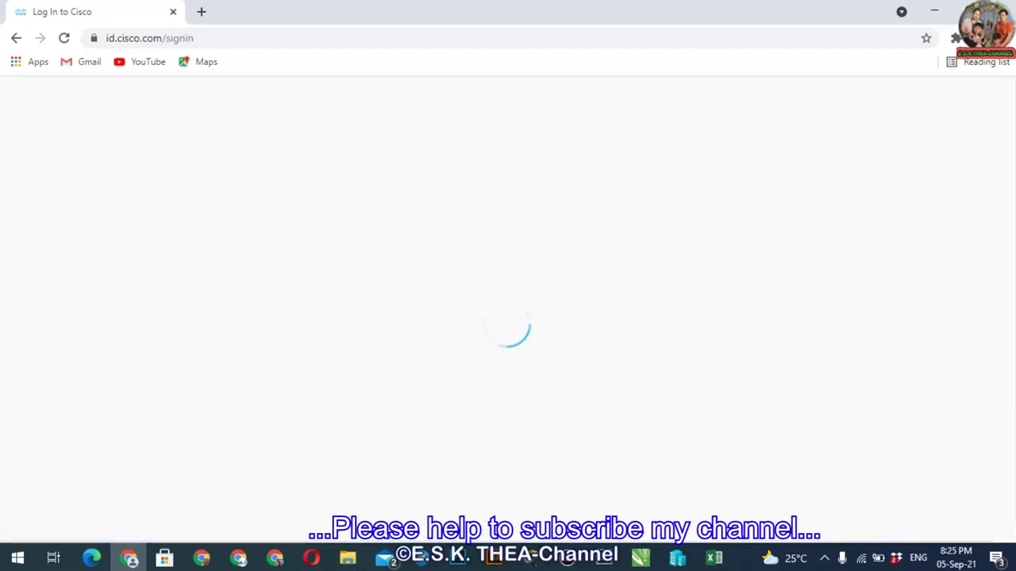